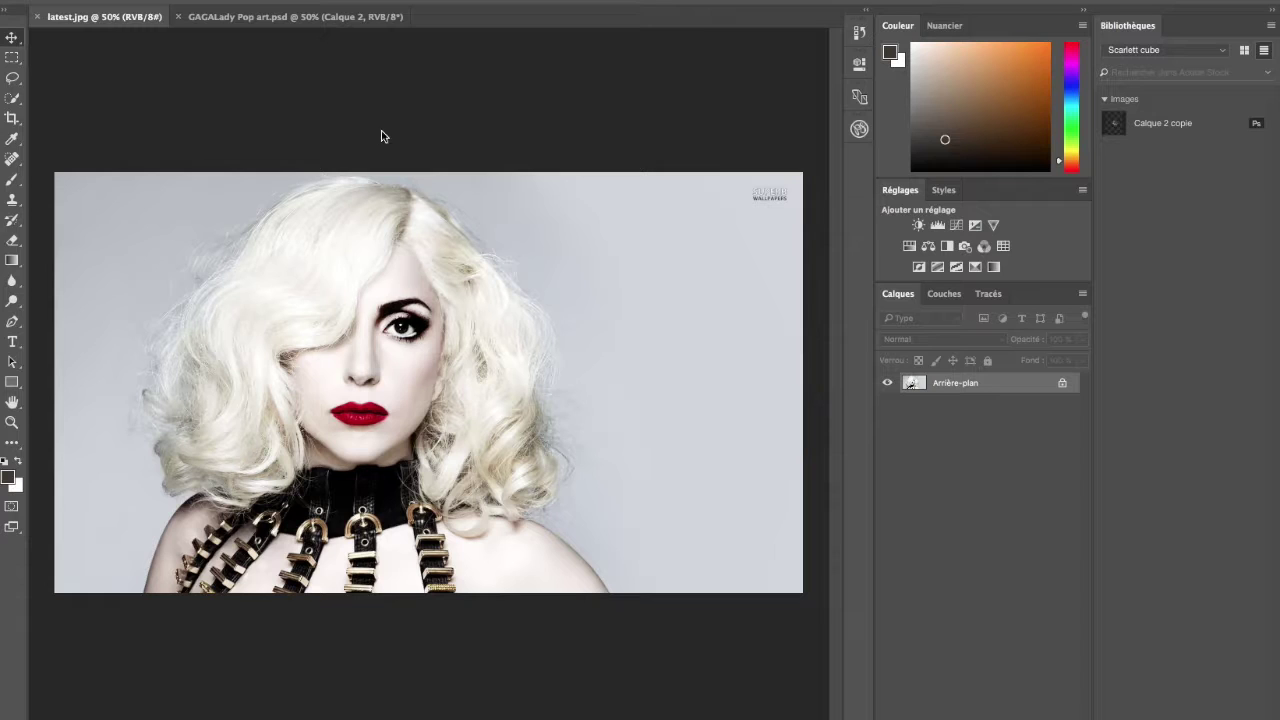
Crop the portrait on both sides so the woman fills the frame, keeping the full image height
left_click(12, 118)
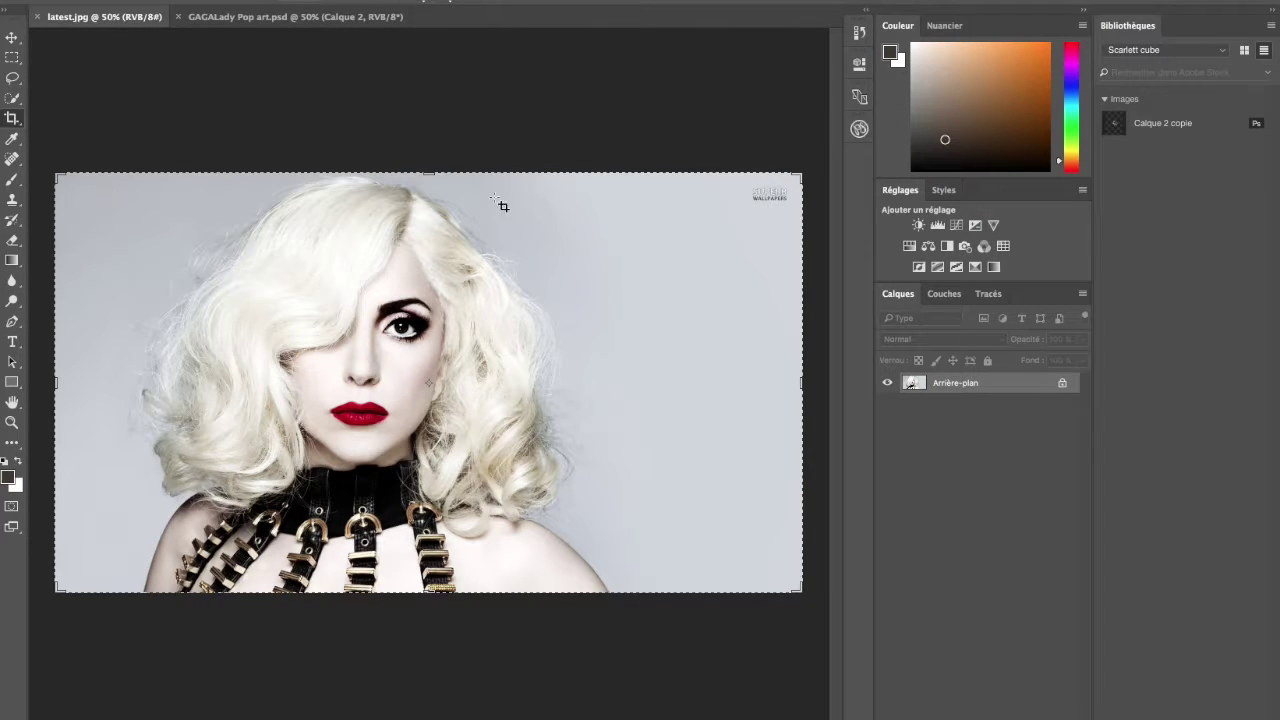
left_click_drag(802, 384, 708, 386)
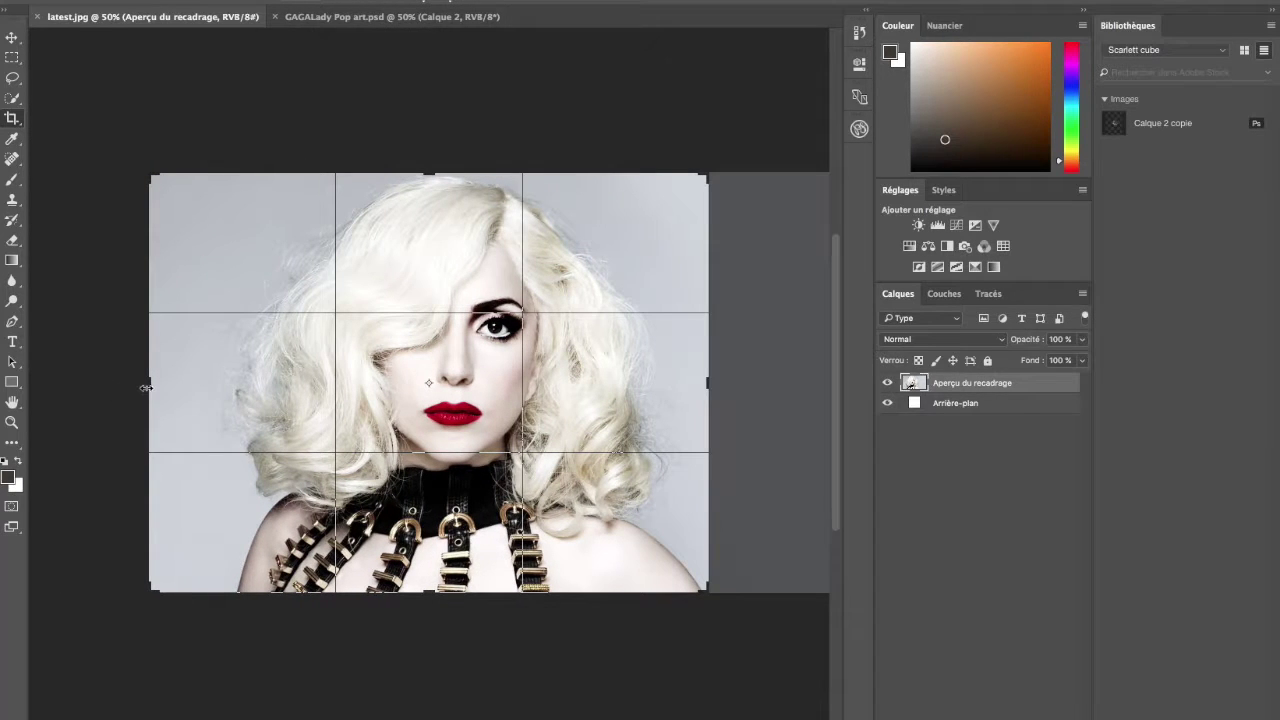
left_click_drag(145, 387, 181, 389)
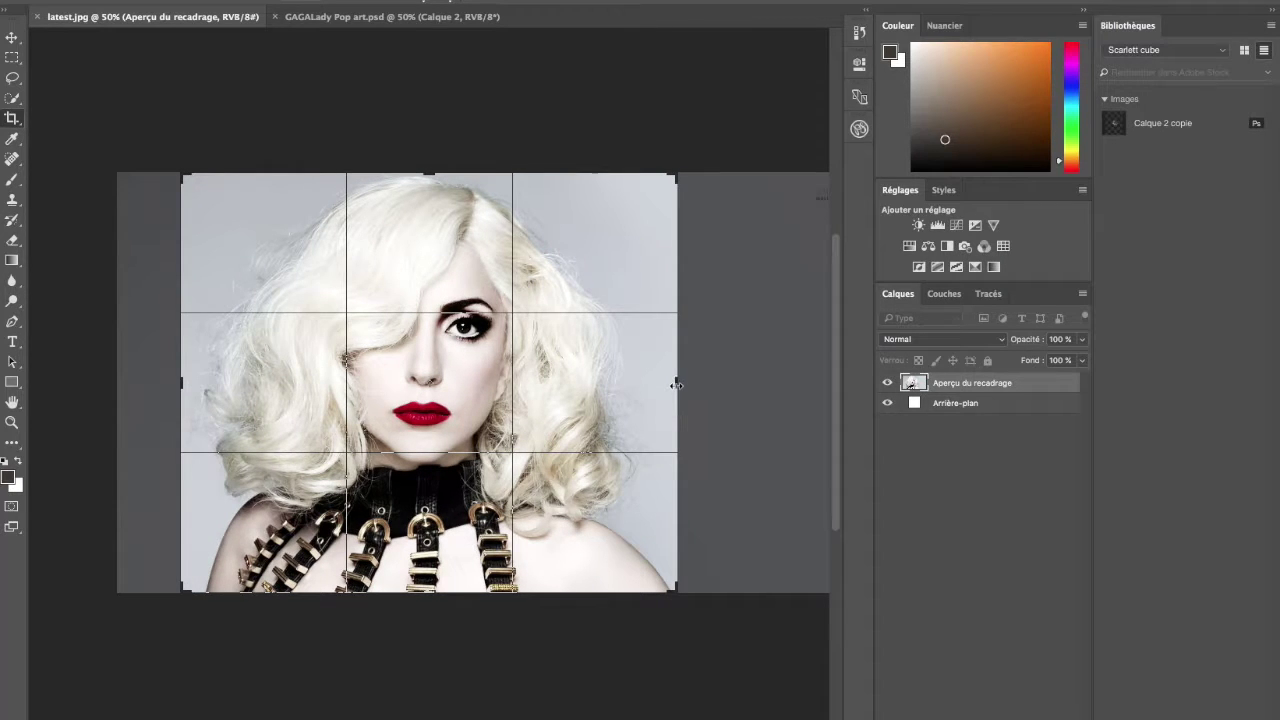
key("Return")
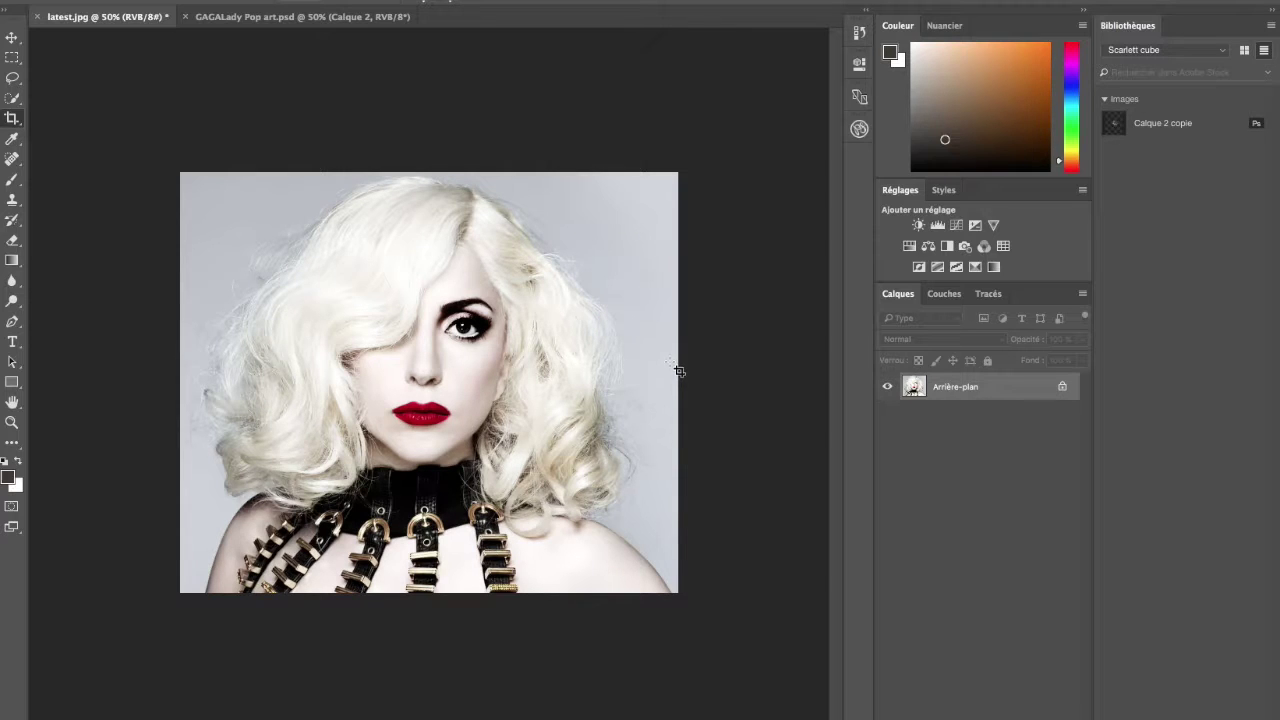
key("v")
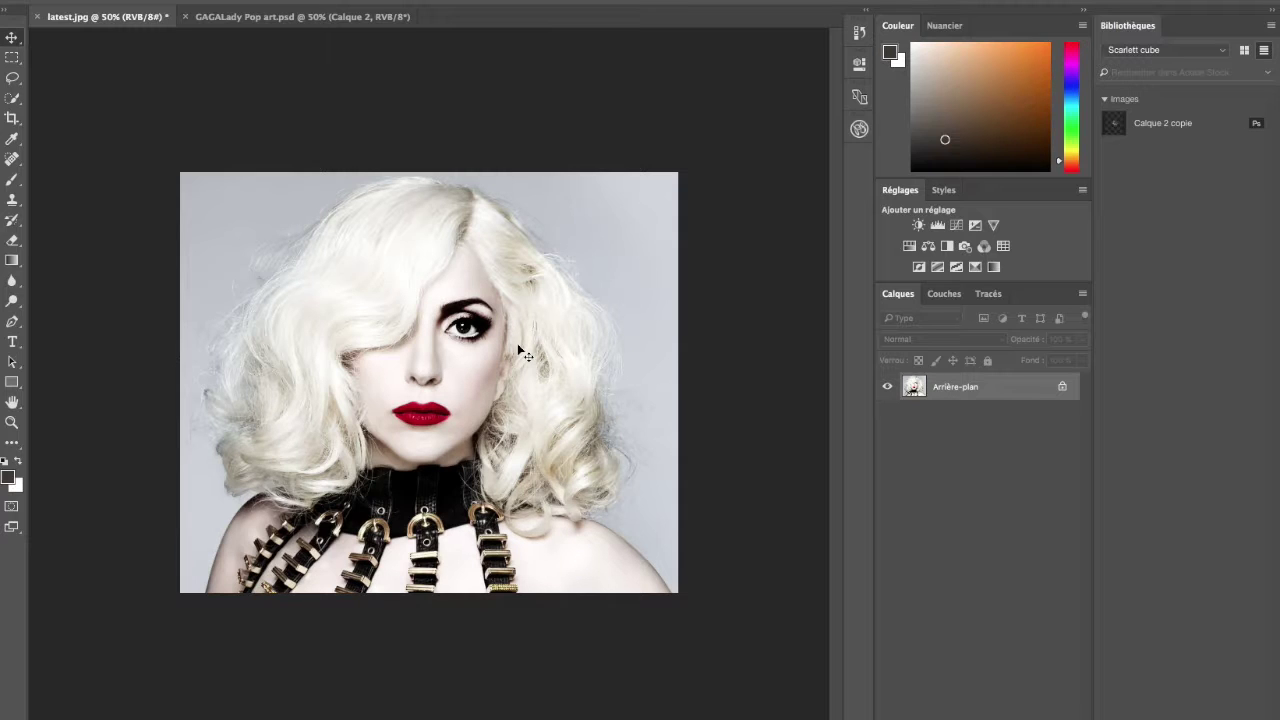
Desaturate the cropped portrait to black and white
key("ctrl+u")
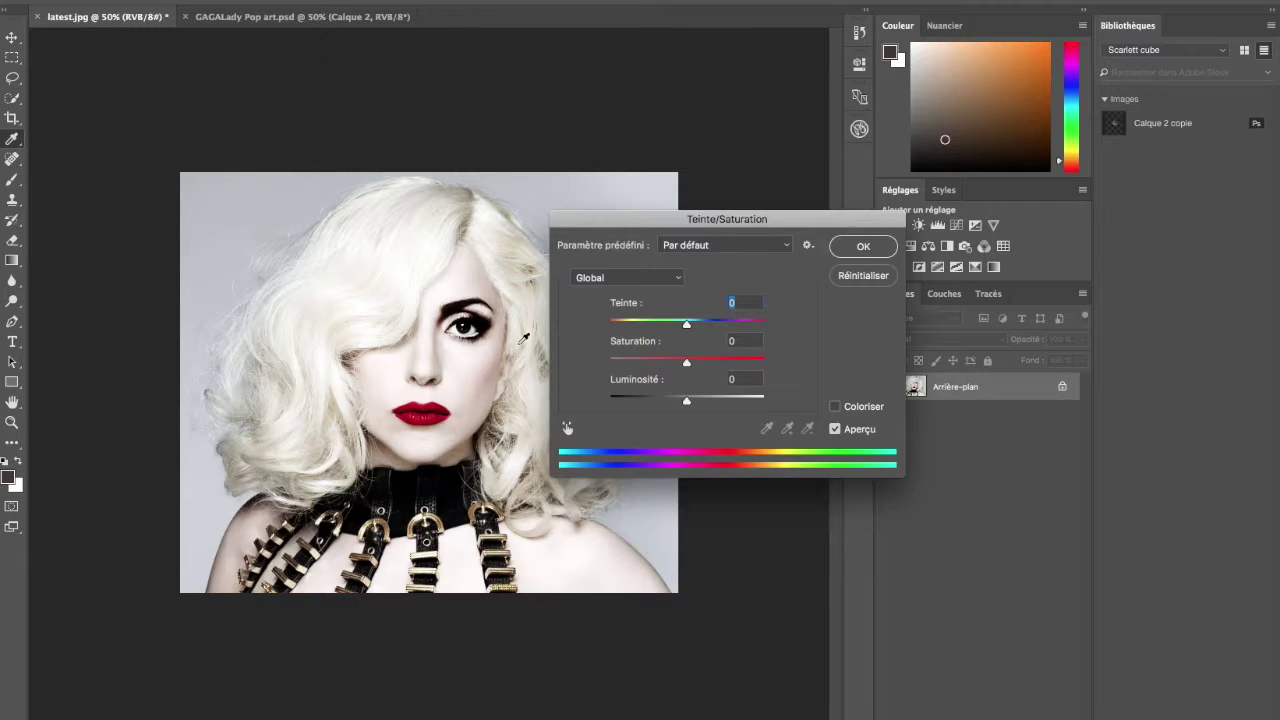
left_click(866, 277)
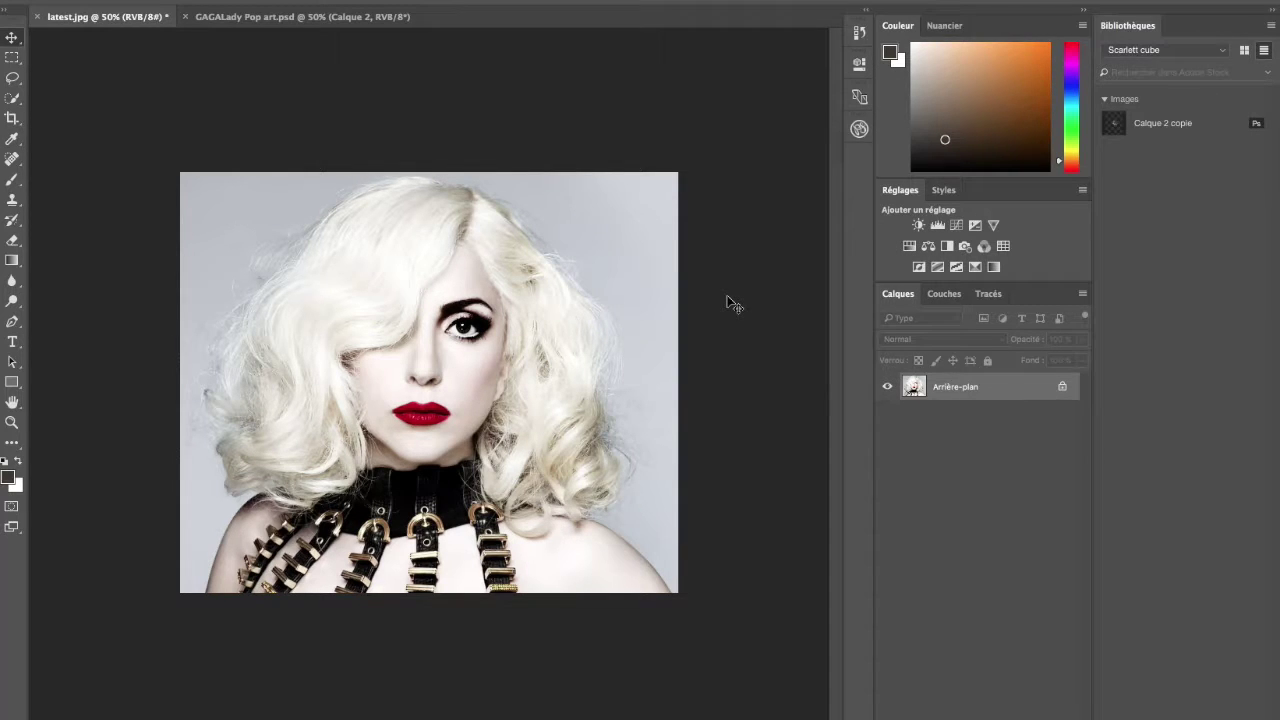
key("ctrl+shift+u")
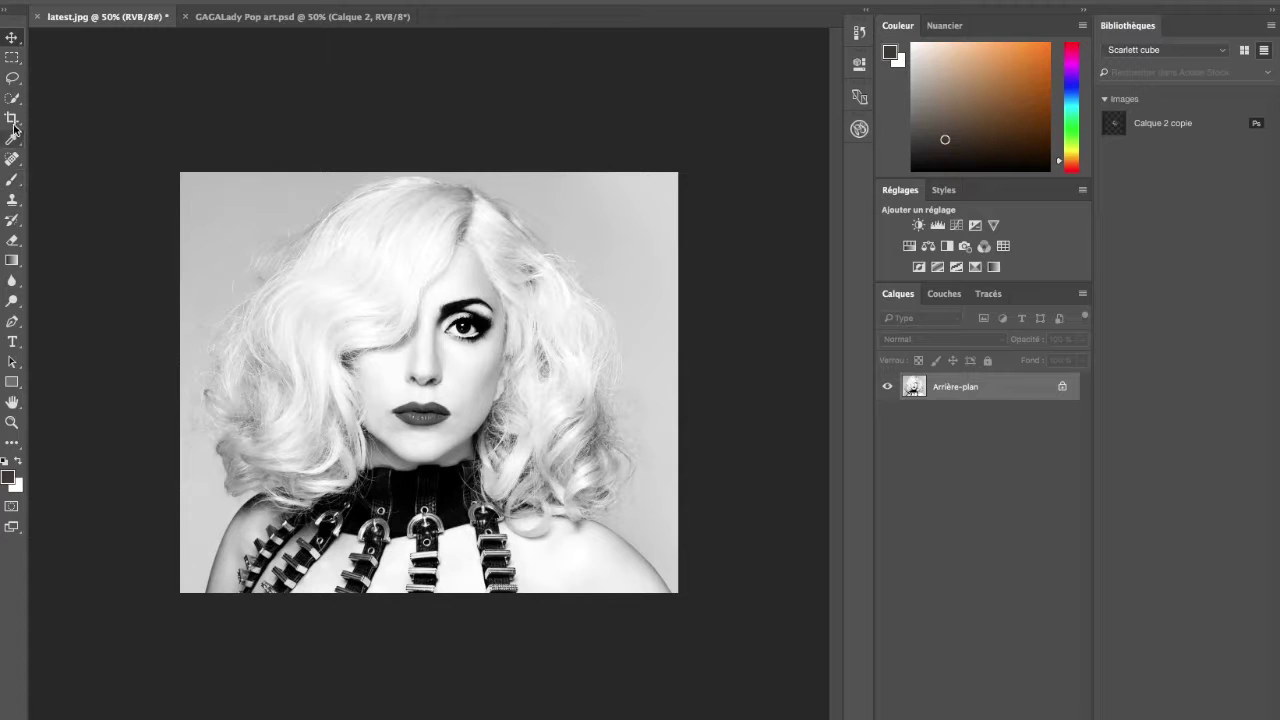
Start a quick mask with the Pencil tool and set the tip size to 12 px
right_click(13, 182)
left_click(88, 191)
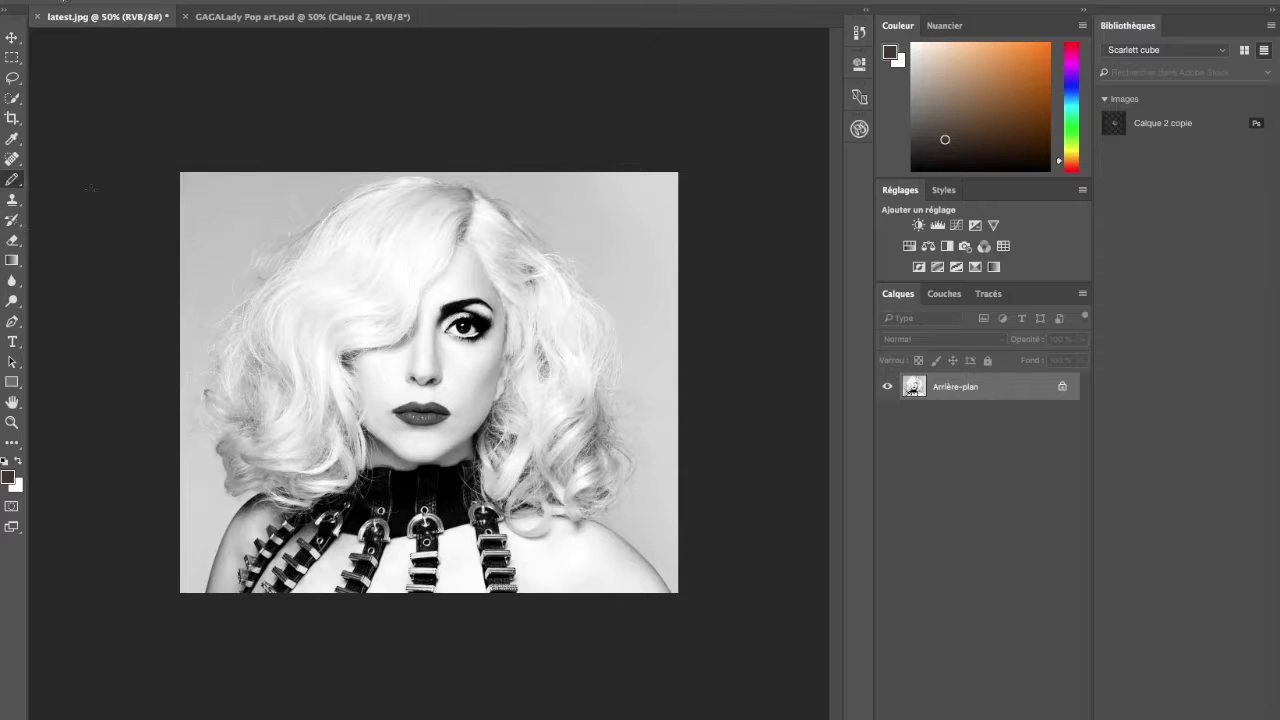
key("q")
right_click(160, 30)
left_click_drag(85, 45, 92, 48)
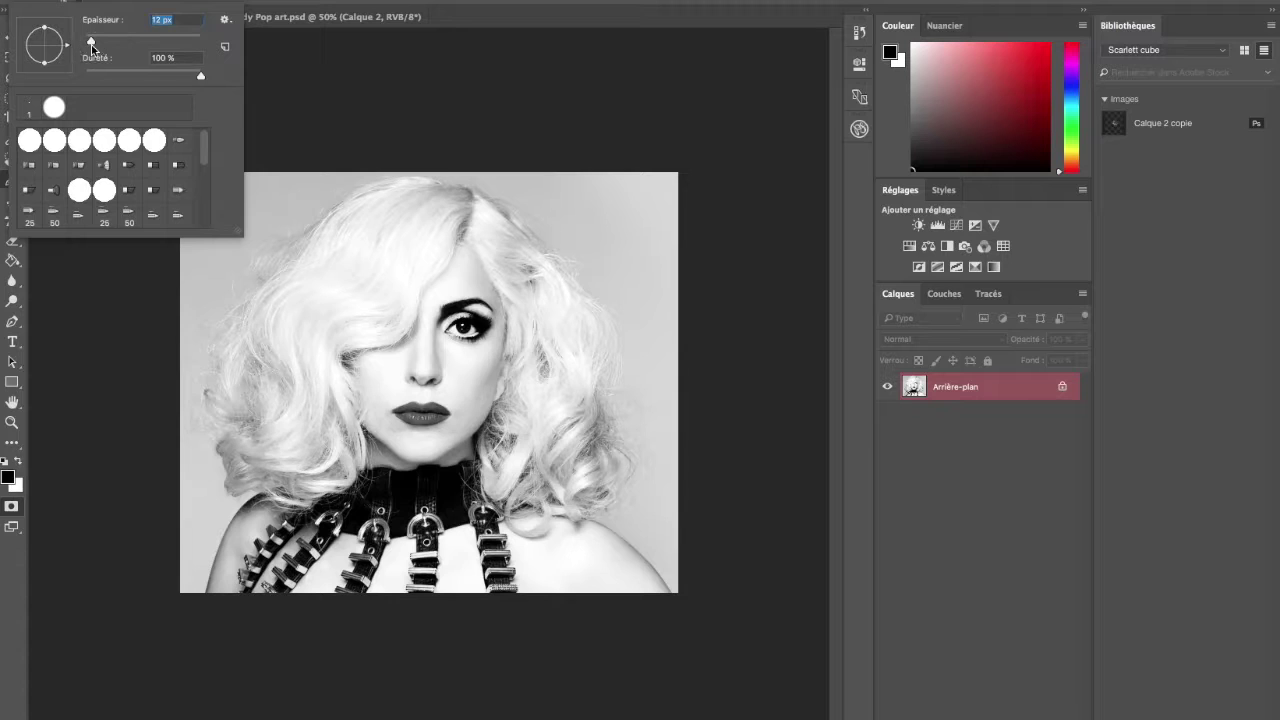
Outline the woman's hair and shoulders in the quick mask, down both sides to the lower image edge
left_click(387, 179)
mouse_move(387, 179)
left_mouse_down()
mouse_move(263, 244)
mouse_move(203, 309)
mouse_move(183, 392)
mouse_move(230, 504)
mouse_move(202, 597)
left_mouse_up()
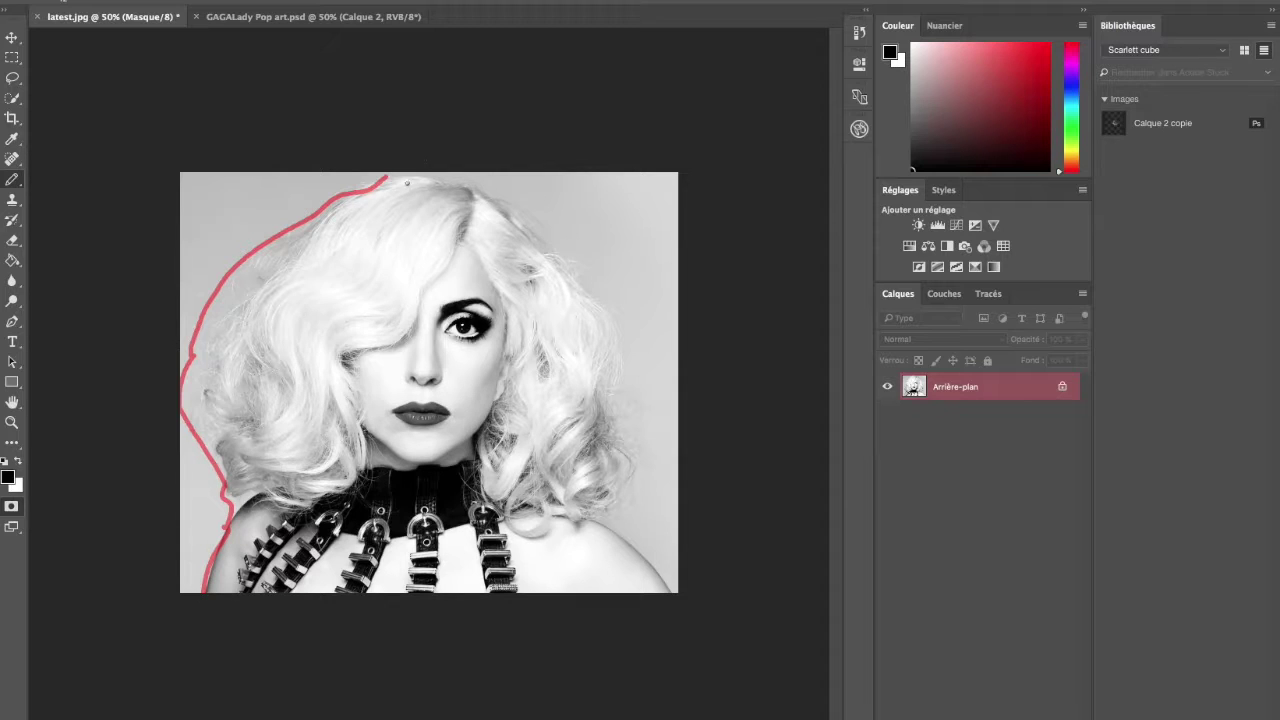
mouse_move(388, 178)
left_mouse_down()
mouse_move(498, 199)
mouse_move(585, 287)
mouse_move(611, 328)
mouse_move(619, 411)
mouse_move(642, 456)
mouse_move(609, 523)
mouse_move(682, 602)
left_mouse_up()
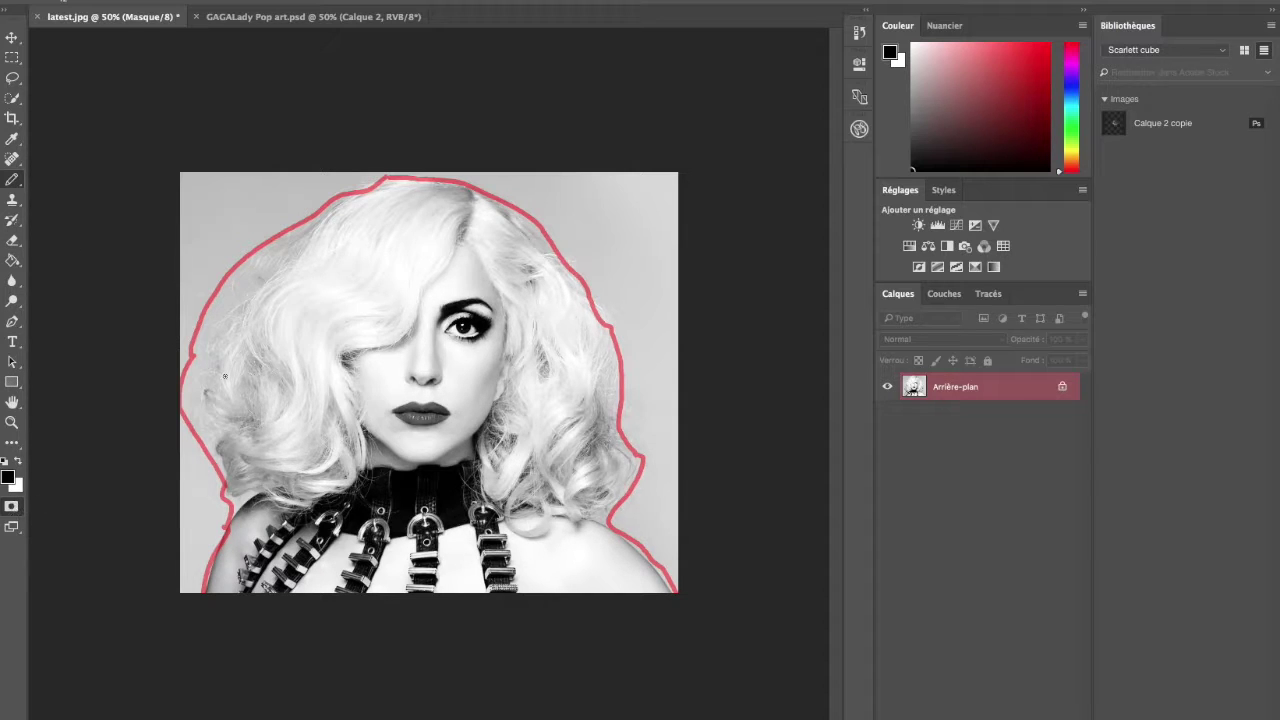
Fill the outlined figure in the quick mask with the Paint Bucket and convert the mask to a selection
left_click(12, 260)
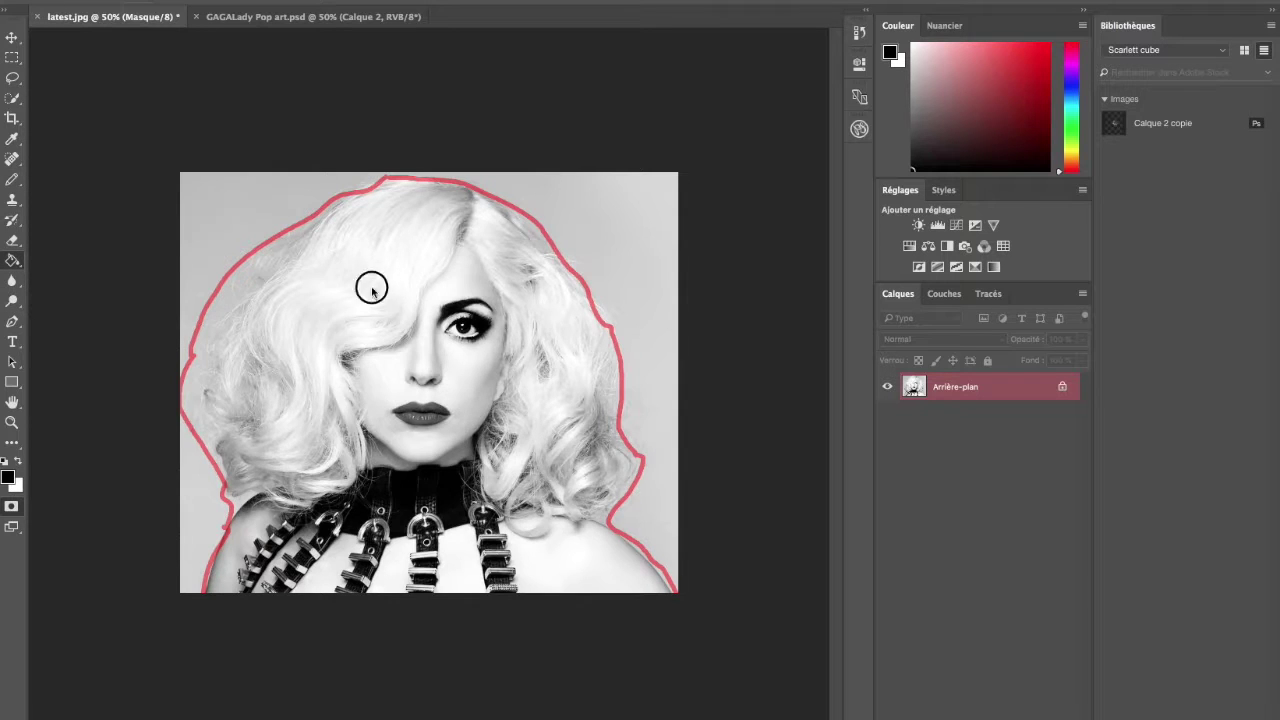
left_click(369, 284)
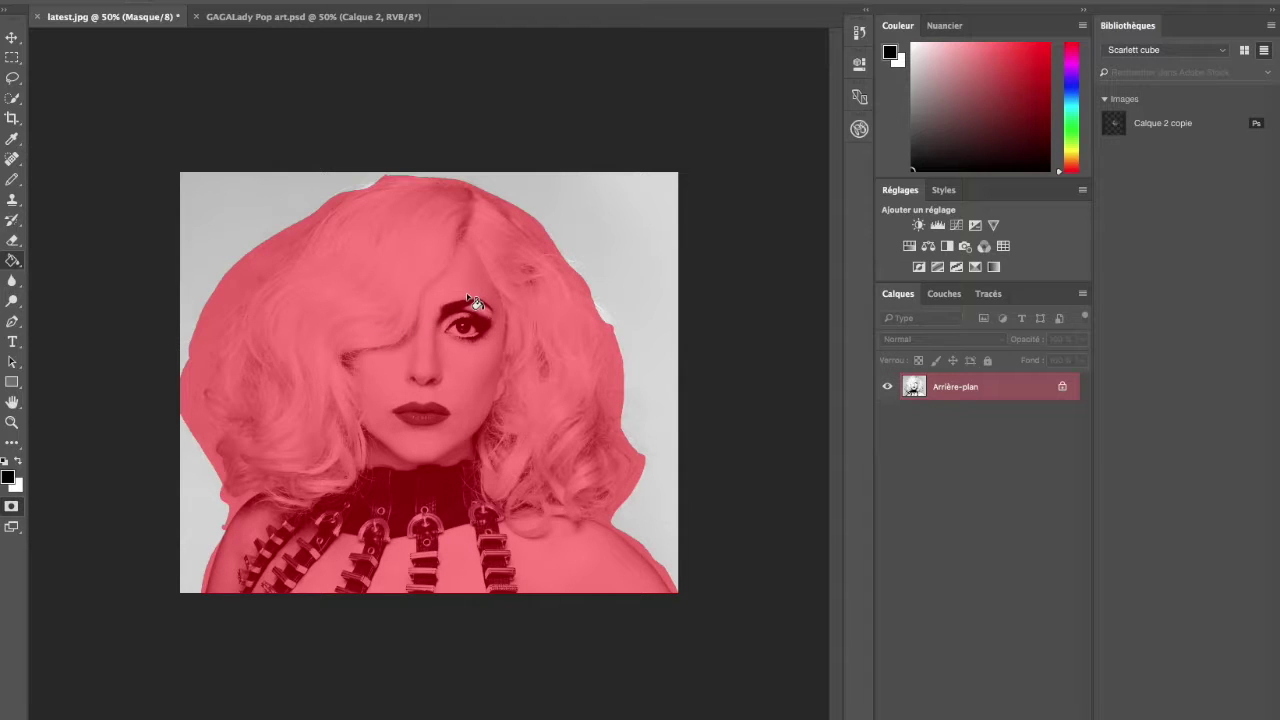
key("v")
key("q")
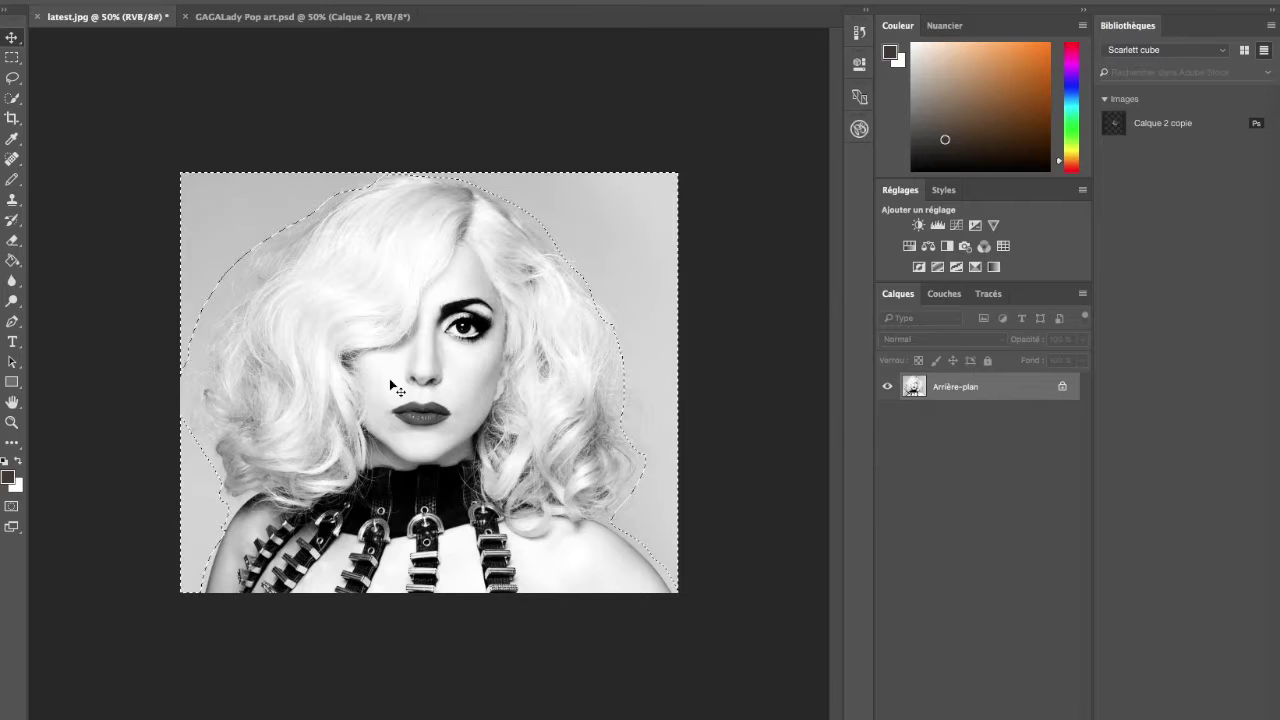
Delete the selected backdrop around the woman to white and duplicate the background layer
key("Delete")
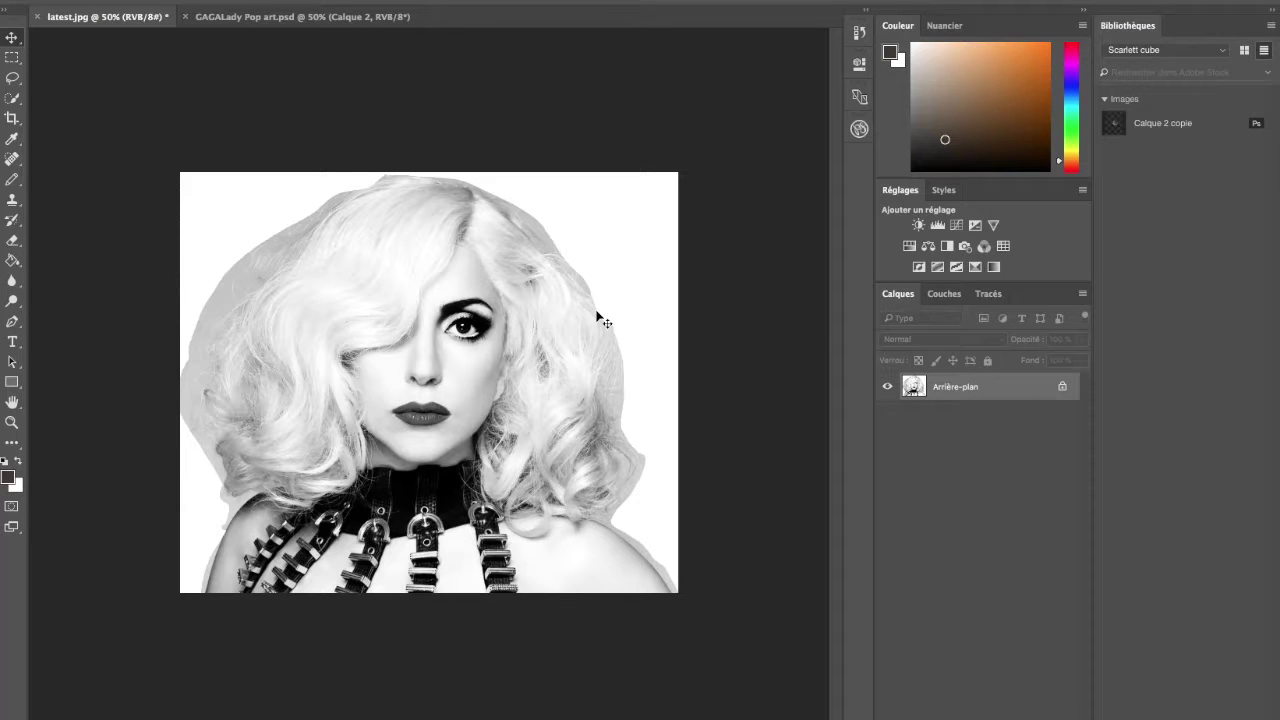
key("ctrl+j")
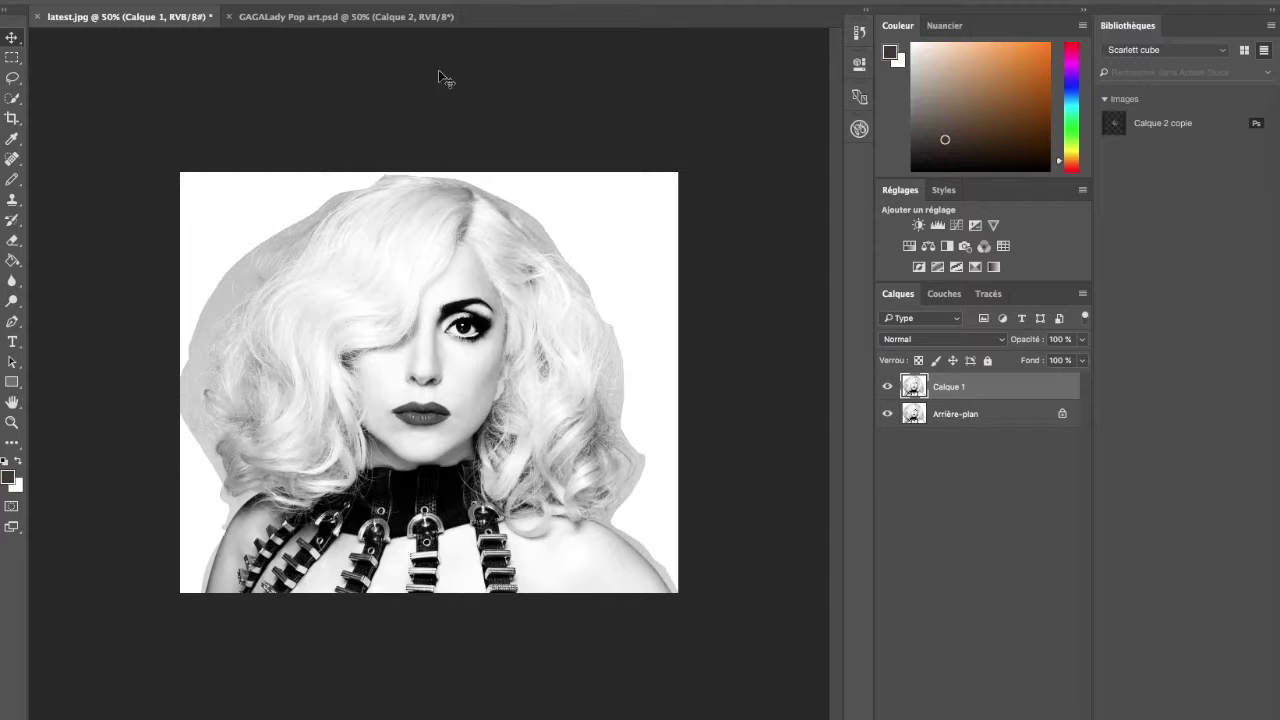
Open the Filter Gallery for the duplicated layer and expand the Esquisse filters
left_click(415, 0)
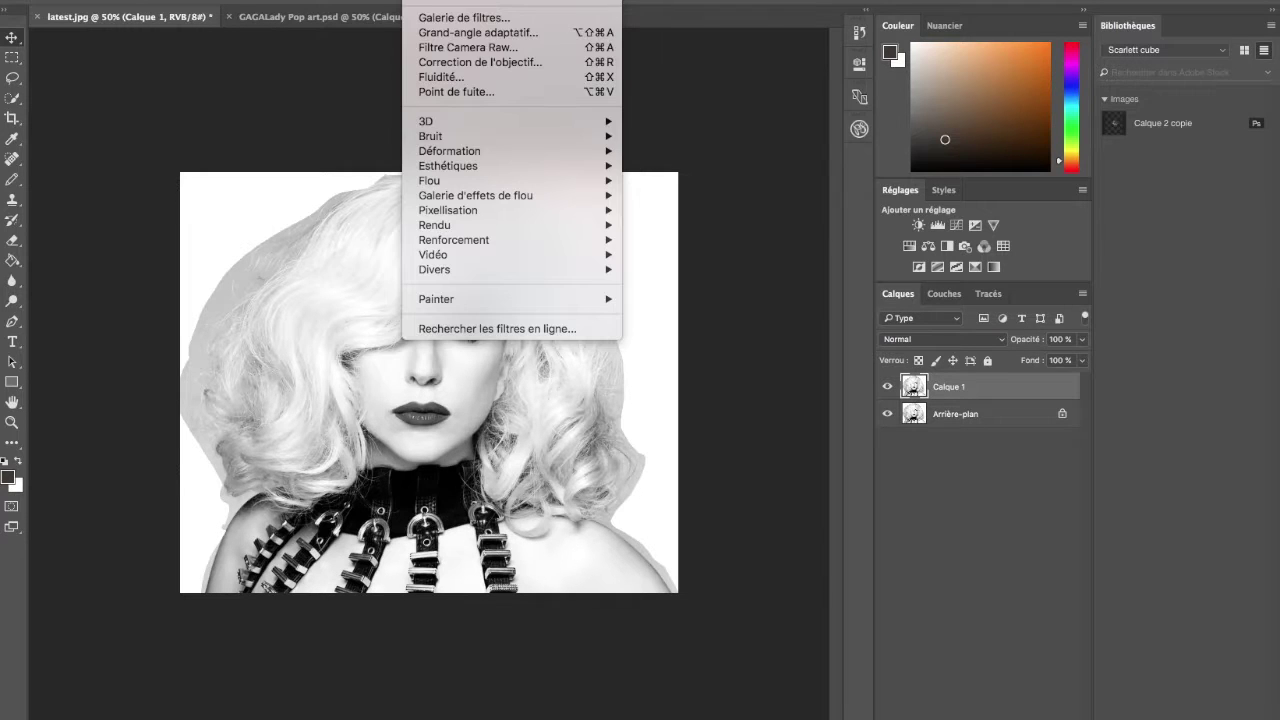
left_click(466, 18)
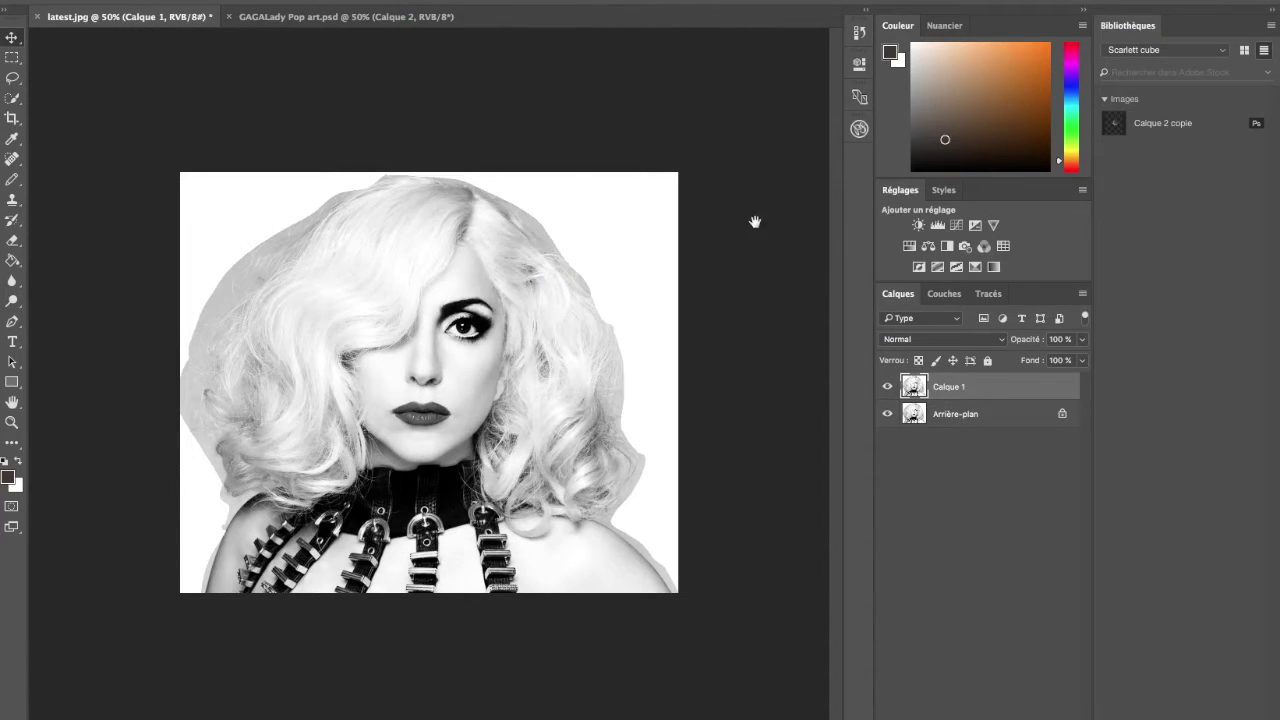
left_click(1065, 45)
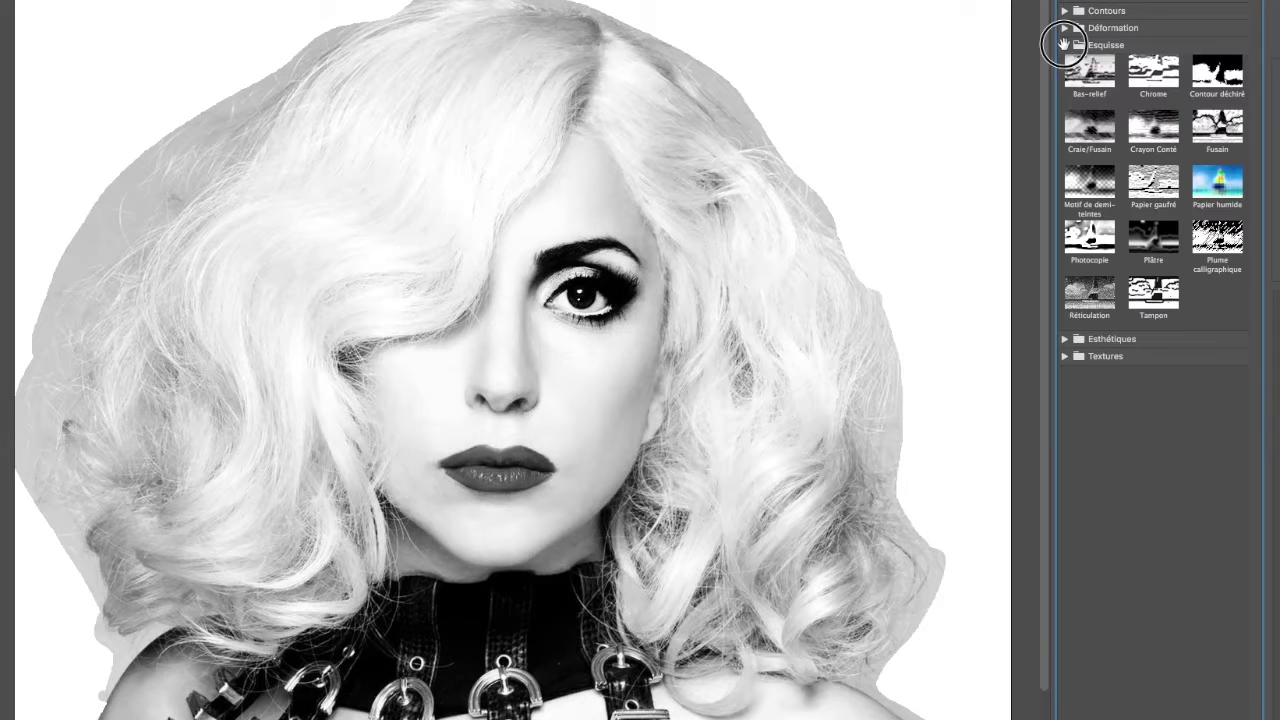
Try the Plume calligraphique filter on the duplicate and look through the Esthétiques and Textures categories
left_click(1219, 240)
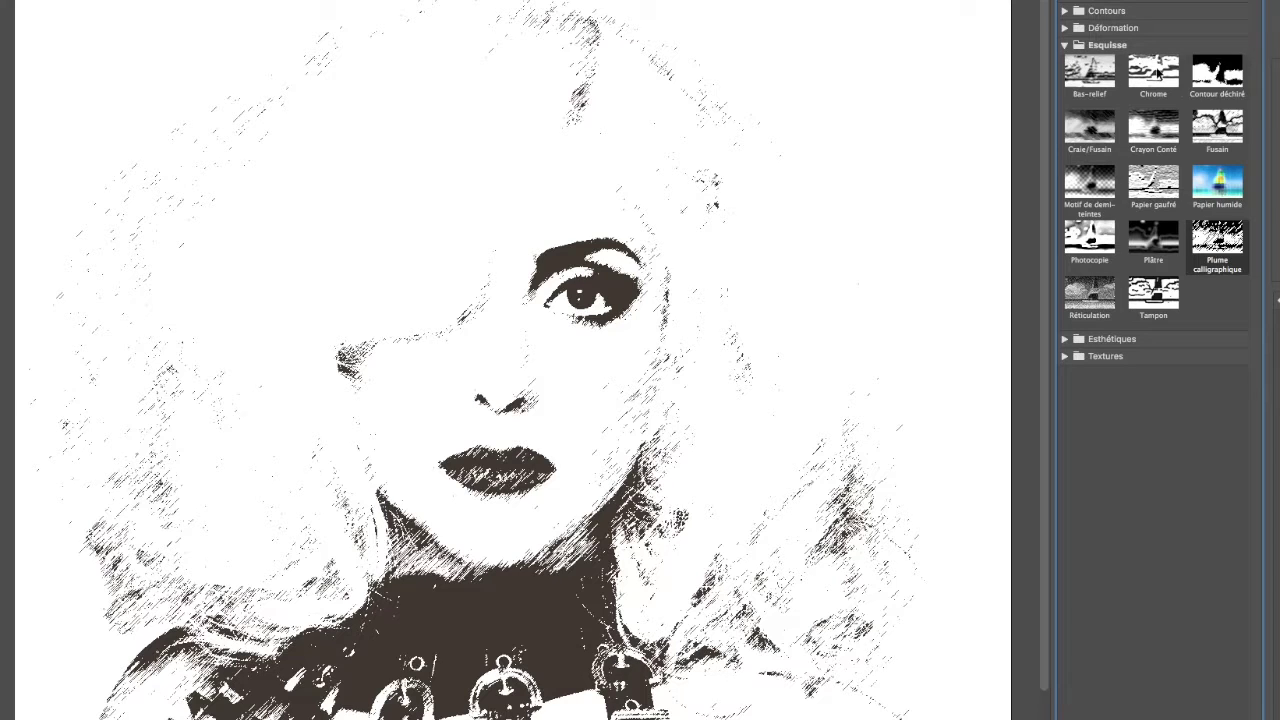
left_click(1066, 46)
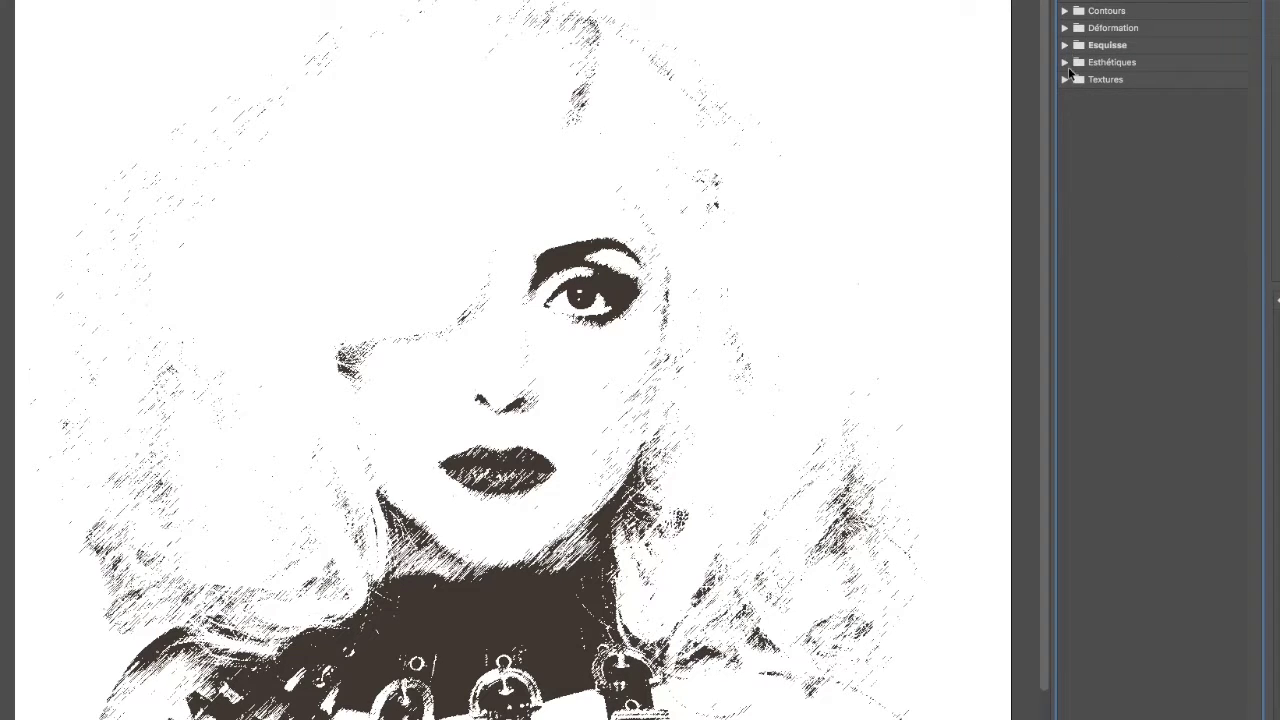
left_click(1066, 63)
left_click(1066, 63)
left_click(1066, 46)
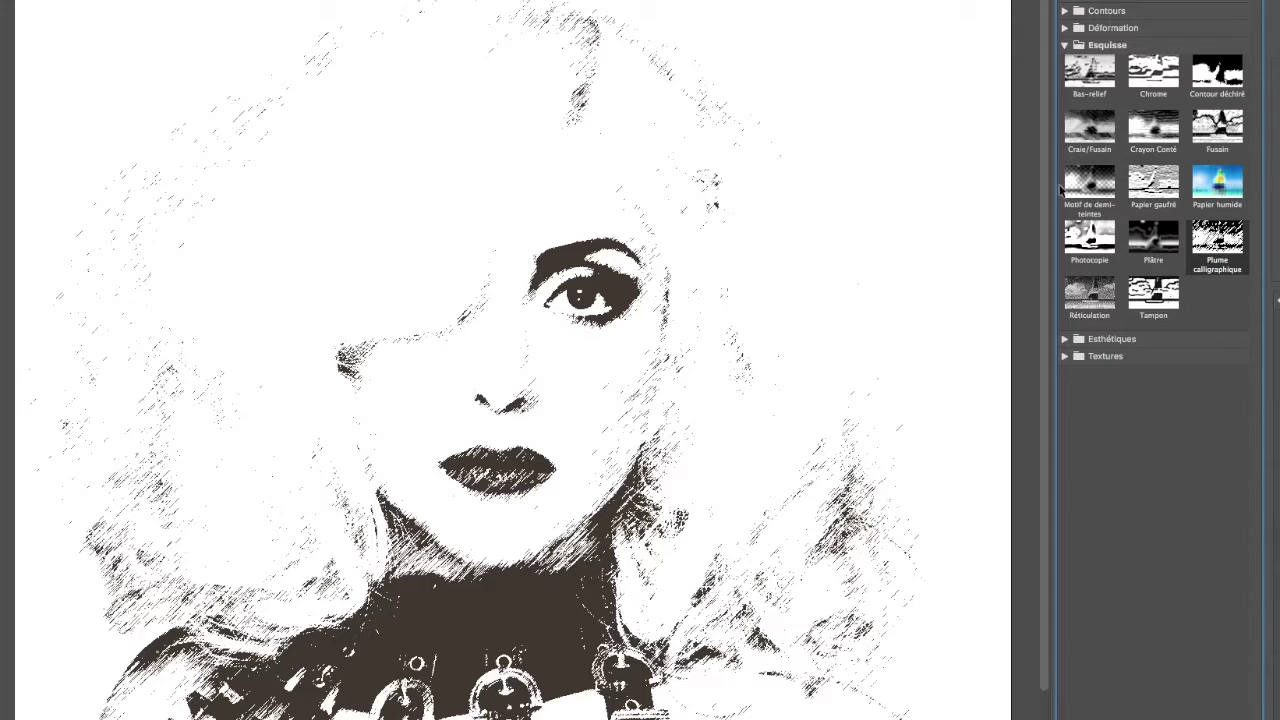
left_click(1064, 356)
left_click(1064, 356)
left_click(1064, 340)
left_click(1065, 341)
Apply the Motif de demi-teintes filter from the Esquisse group to the duplicated layer
left_click(1084, 183)
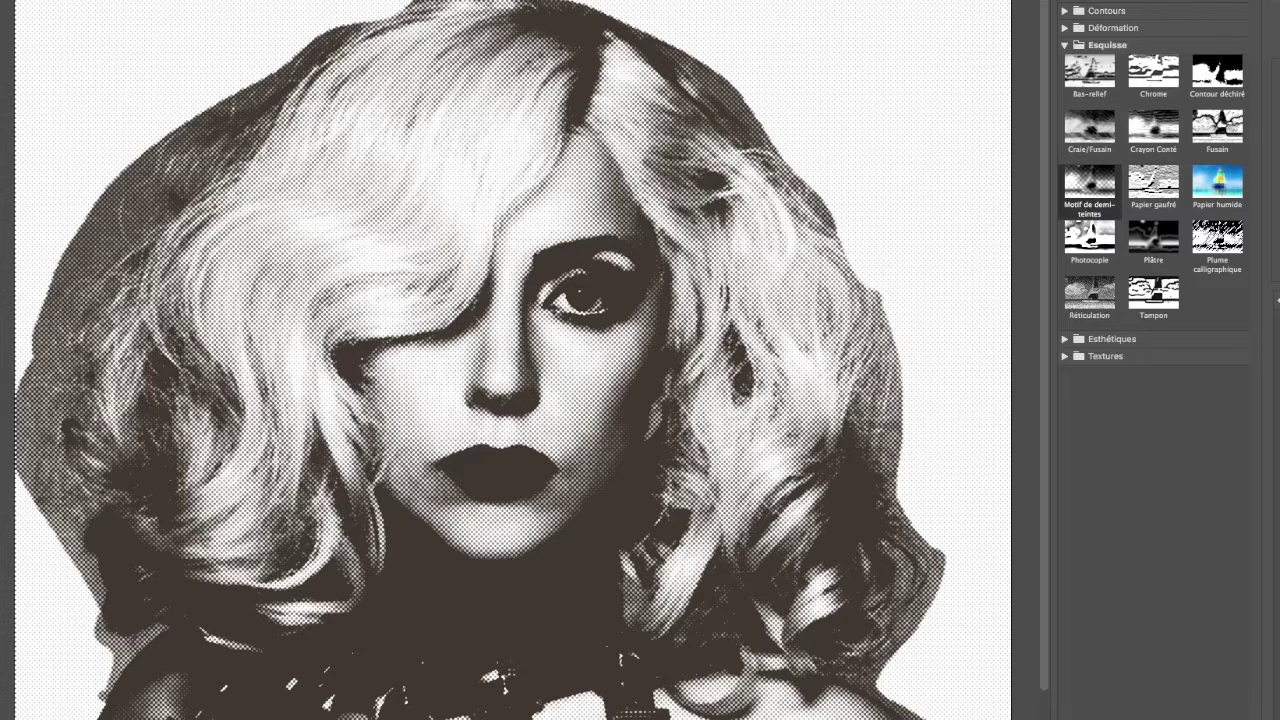
key("Return")
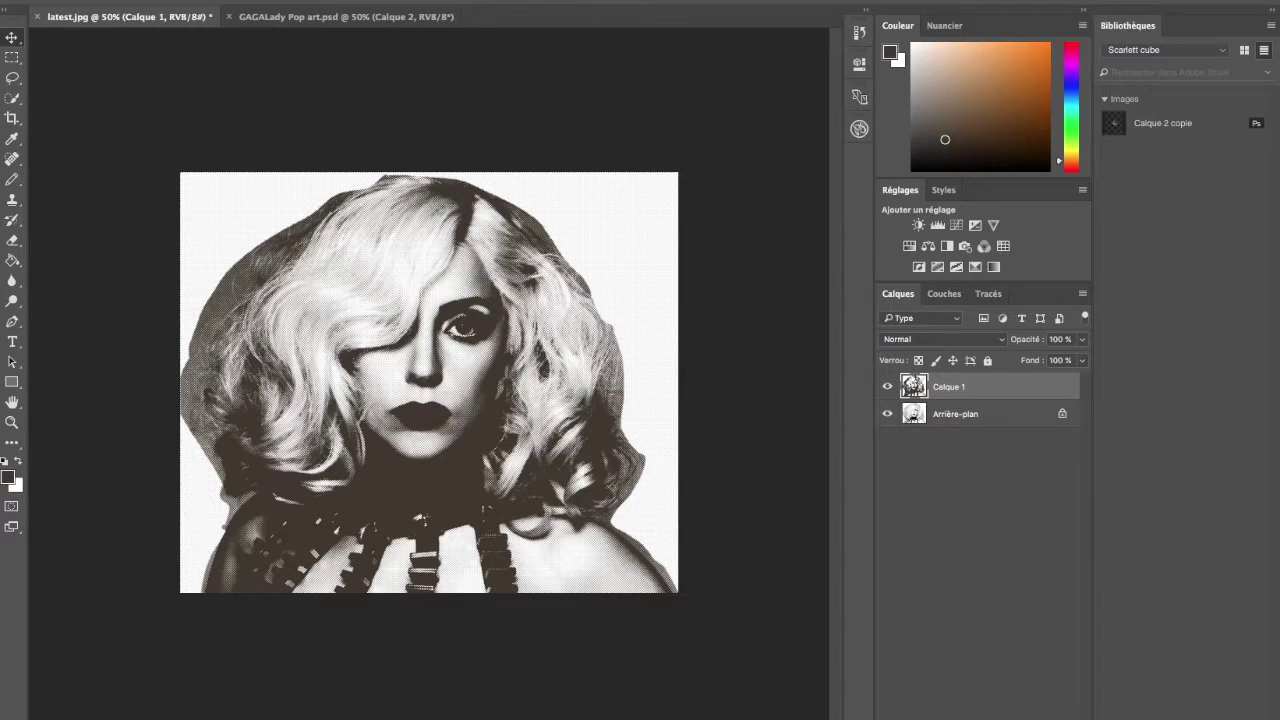
Sharpen the halftone layer with Netteté optimisée at 500 % gain and 0 % noise reduction, removing Flou gaussien
left_click(425, 0)
mouse_move(459, 230)
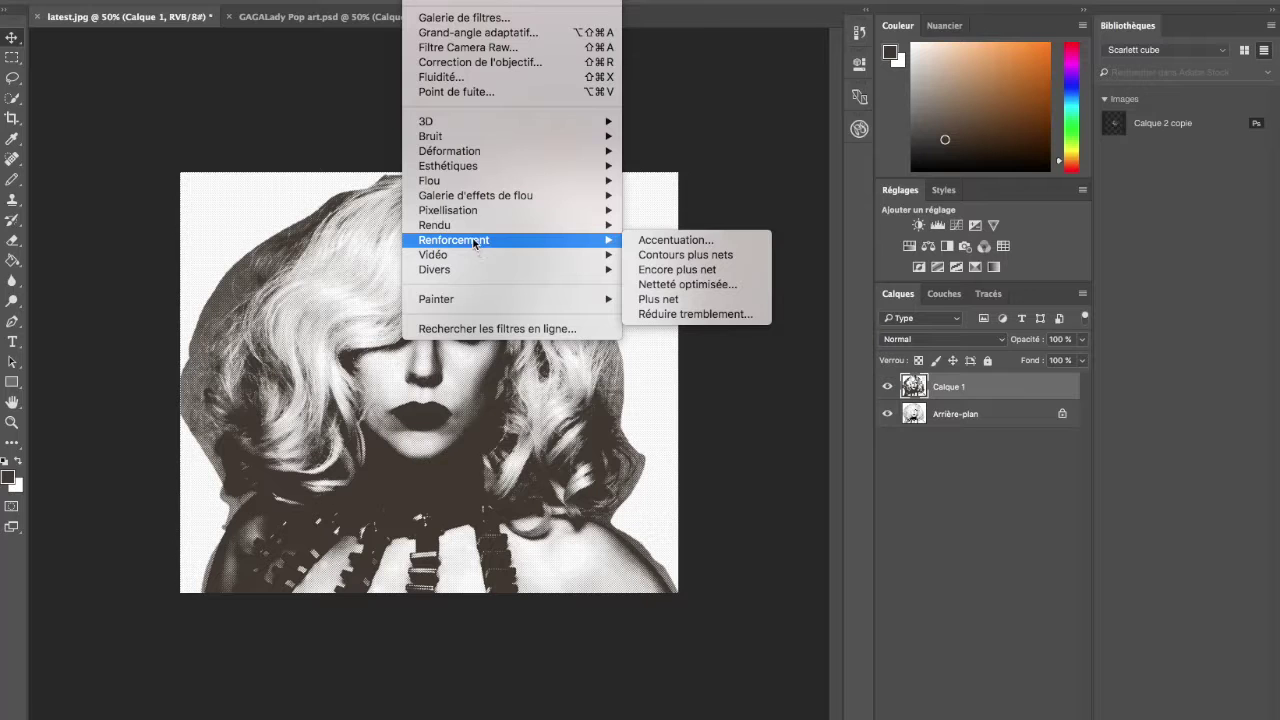
left_click(680, 288)
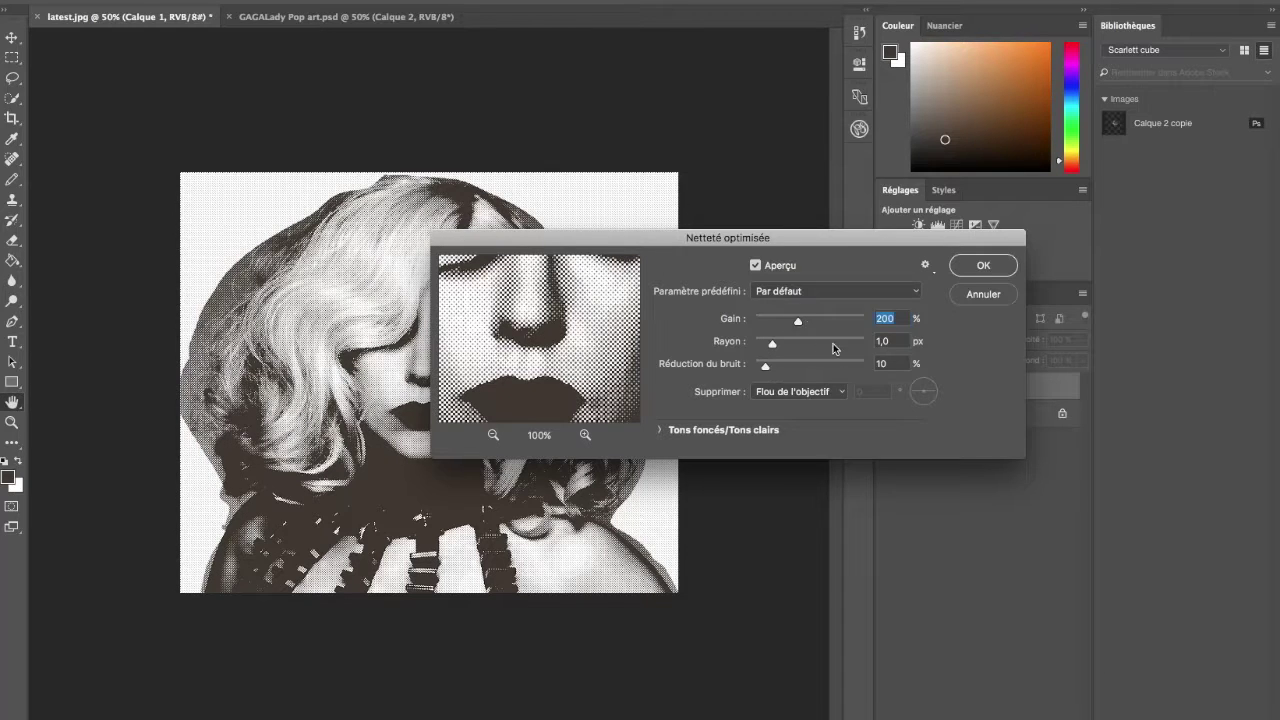
left_click_drag(799, 323, 869, 327)
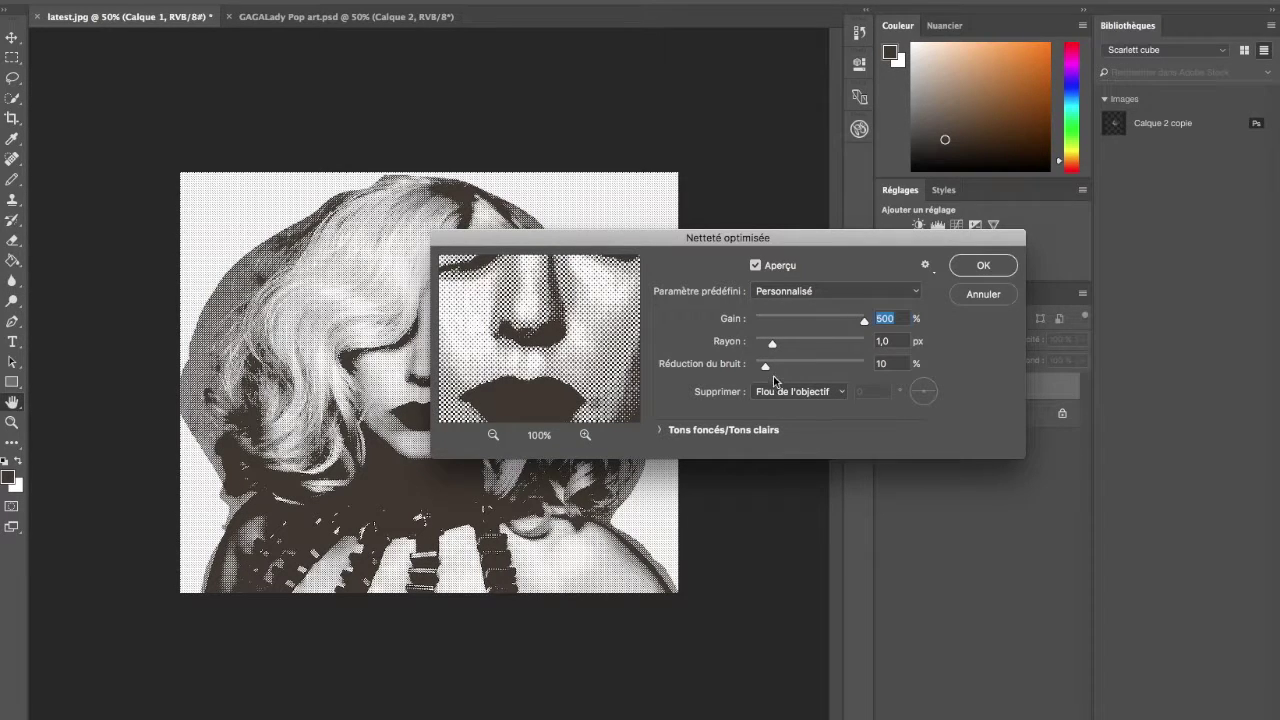
left_click_drag(768, 369, 753, 366)
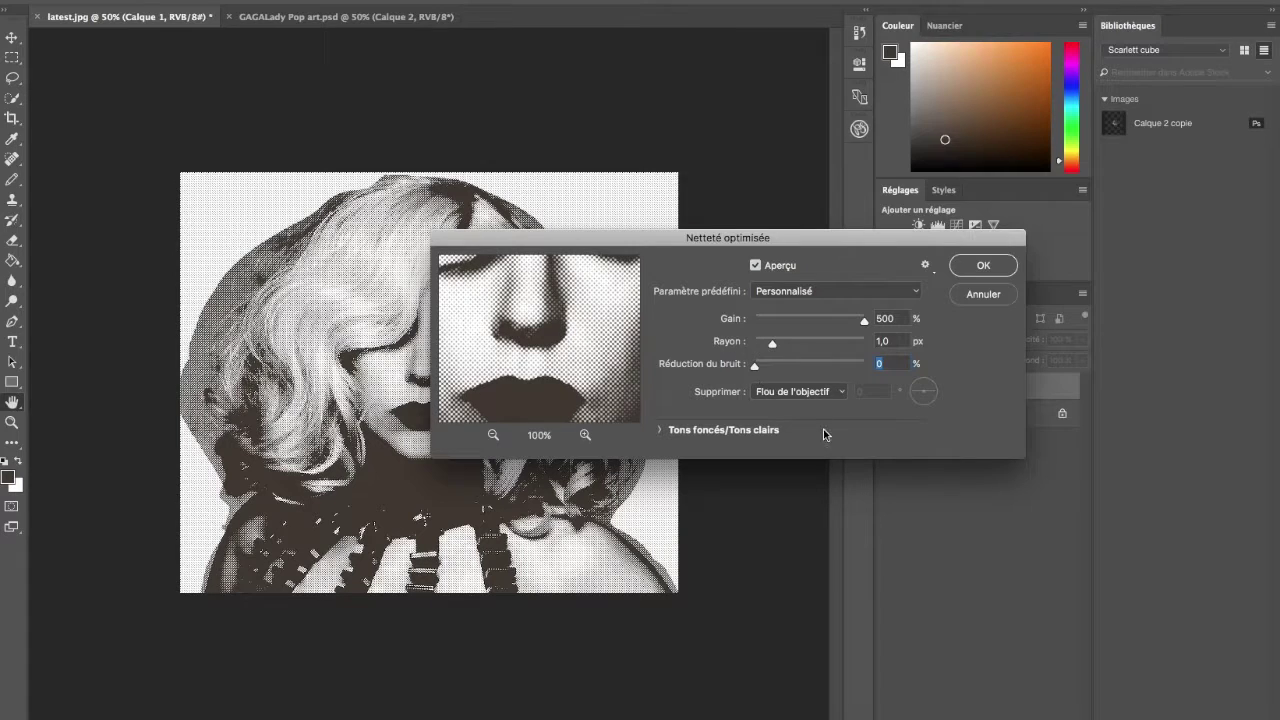
left_click(835, 400)
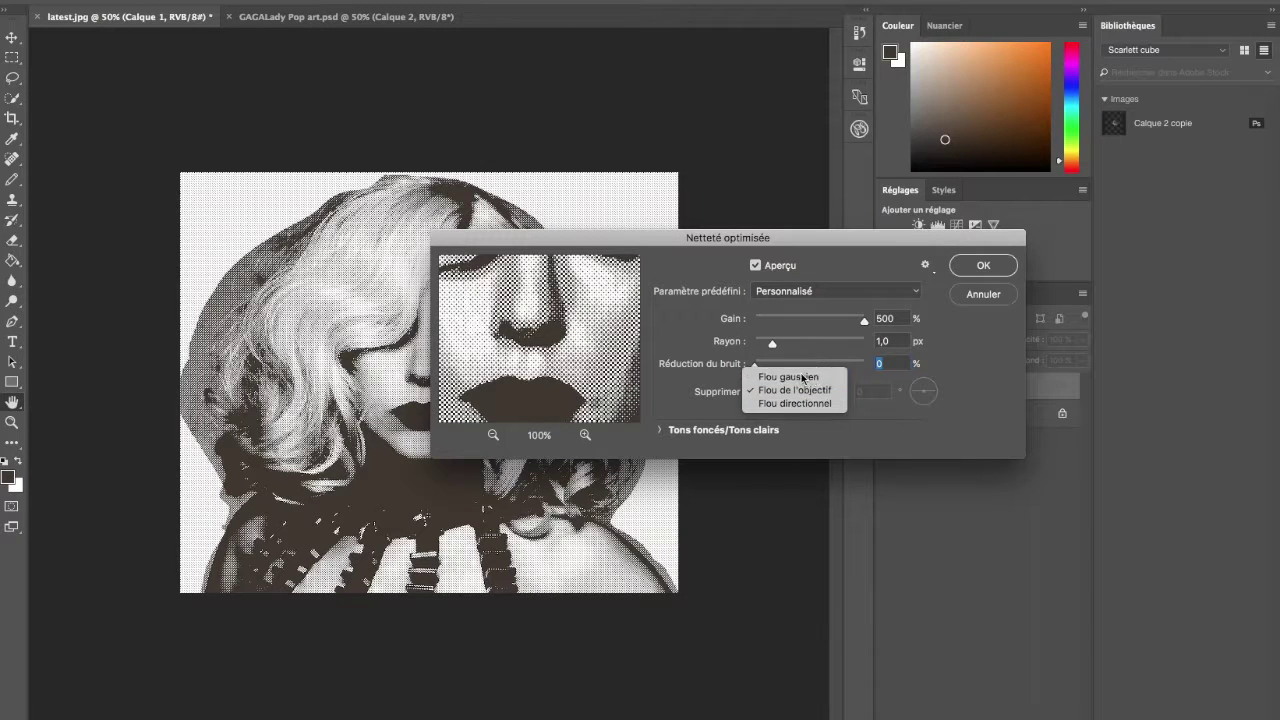
left_click(802, 374)
left_click(983, 265)
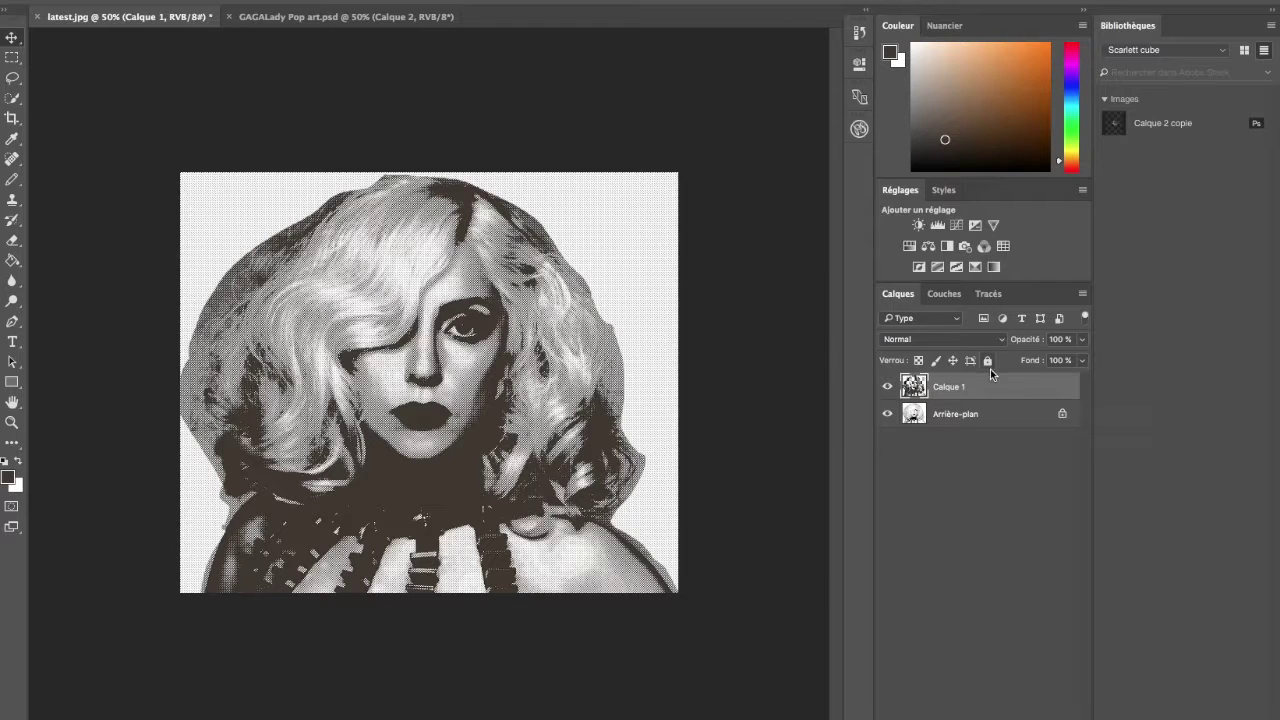
Set the halftone layer's blend mode to Produit and add an empty layer directly beneath it
left_click(972, 340)
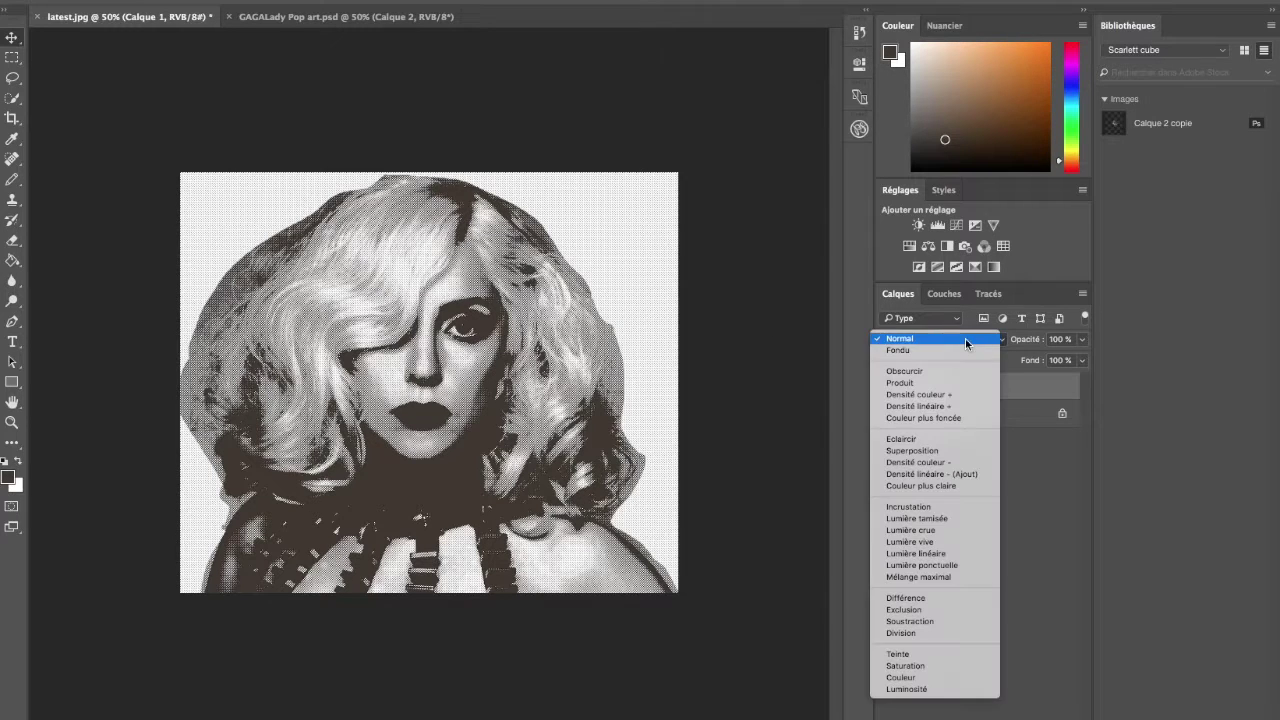
left_click(902, 386)
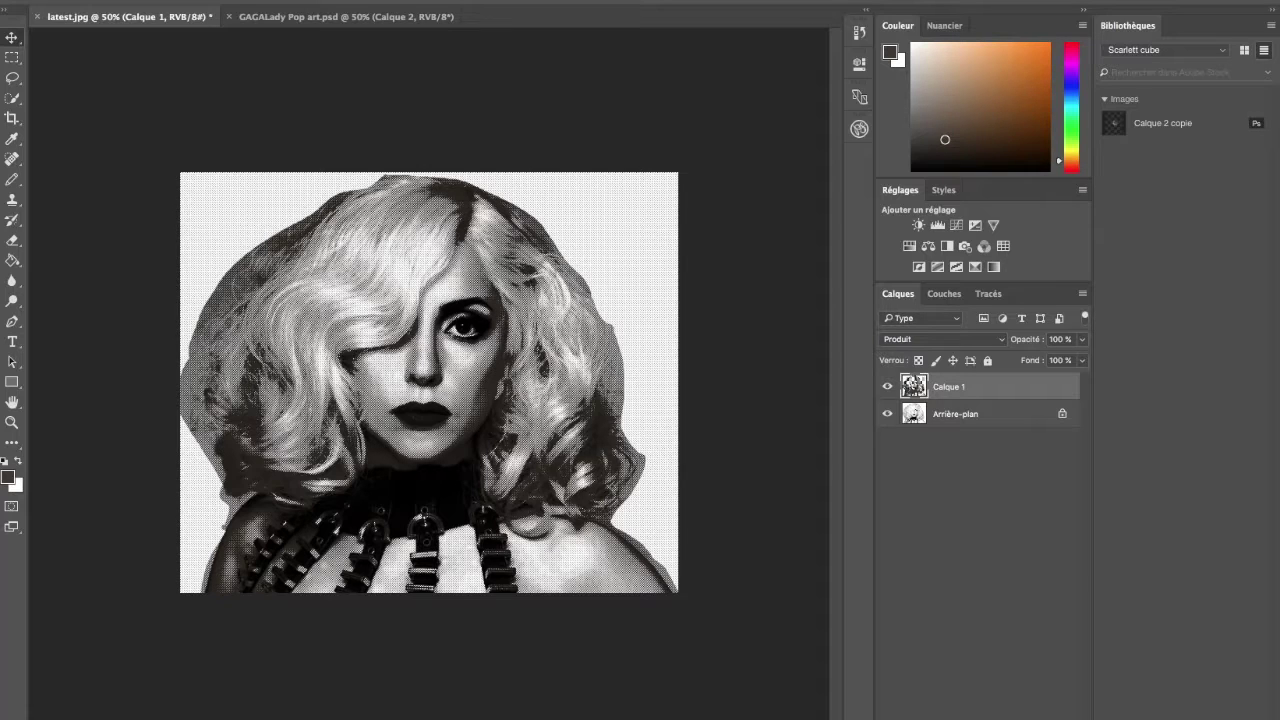
key("ctrl+shift+alt+n")
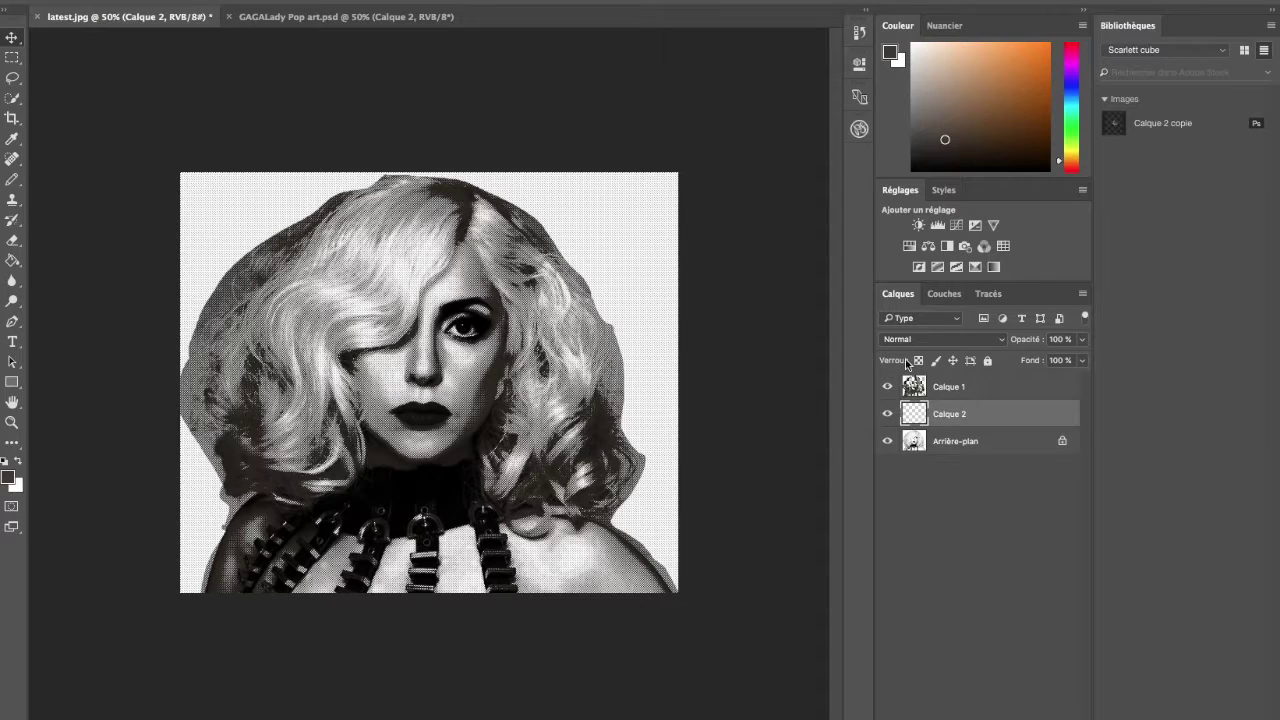
Set the foreground colour to #00bbe4 and fill the whole empty Calque 2 with it
left_click(9, 478)
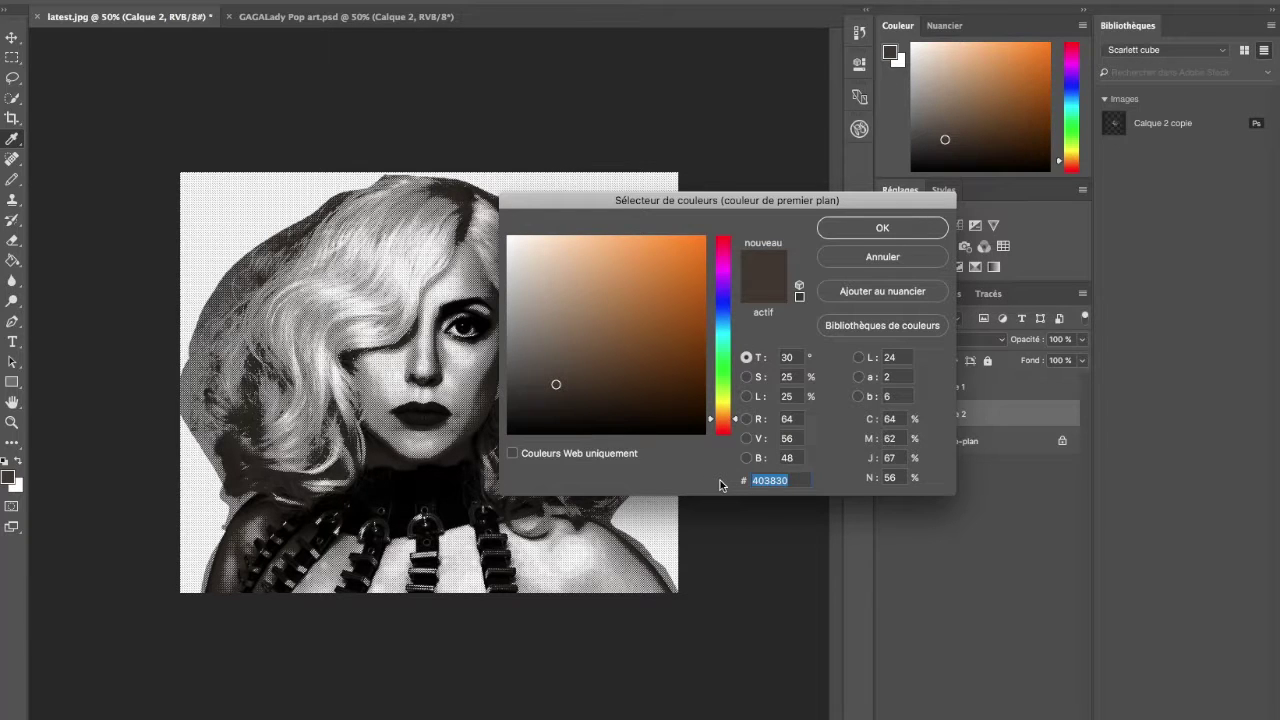
type("00")
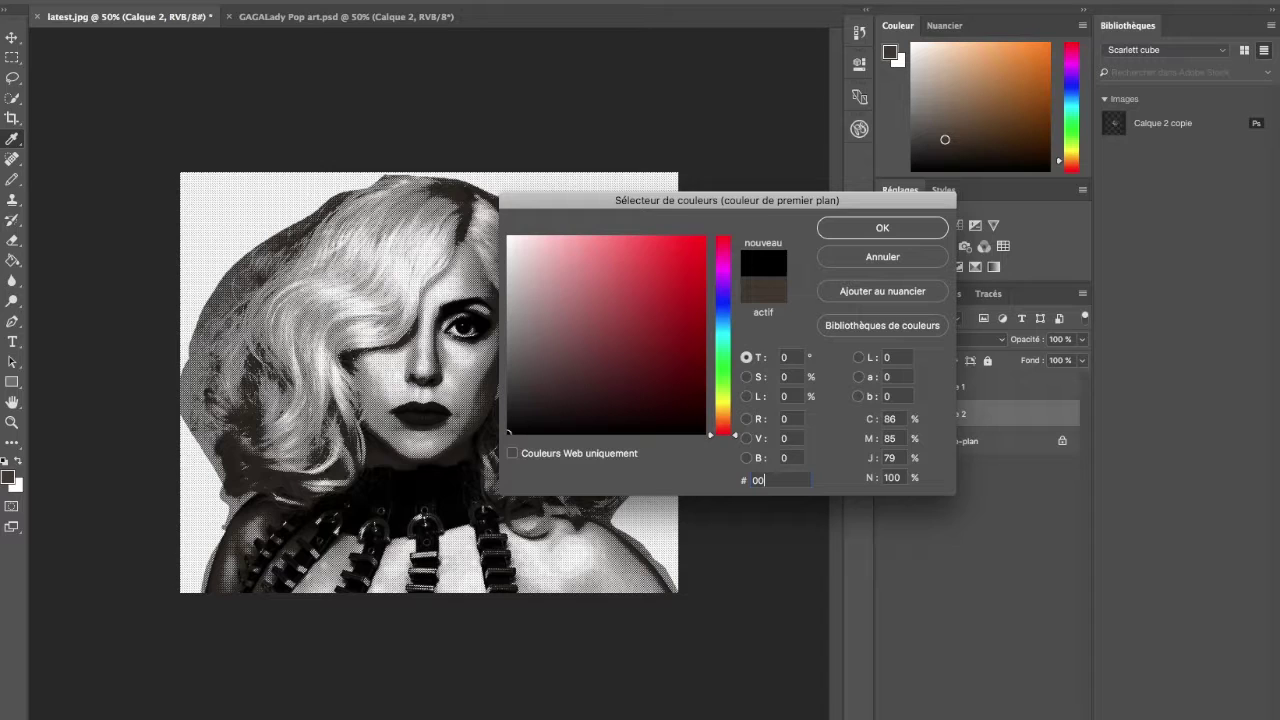
type("bbe4")
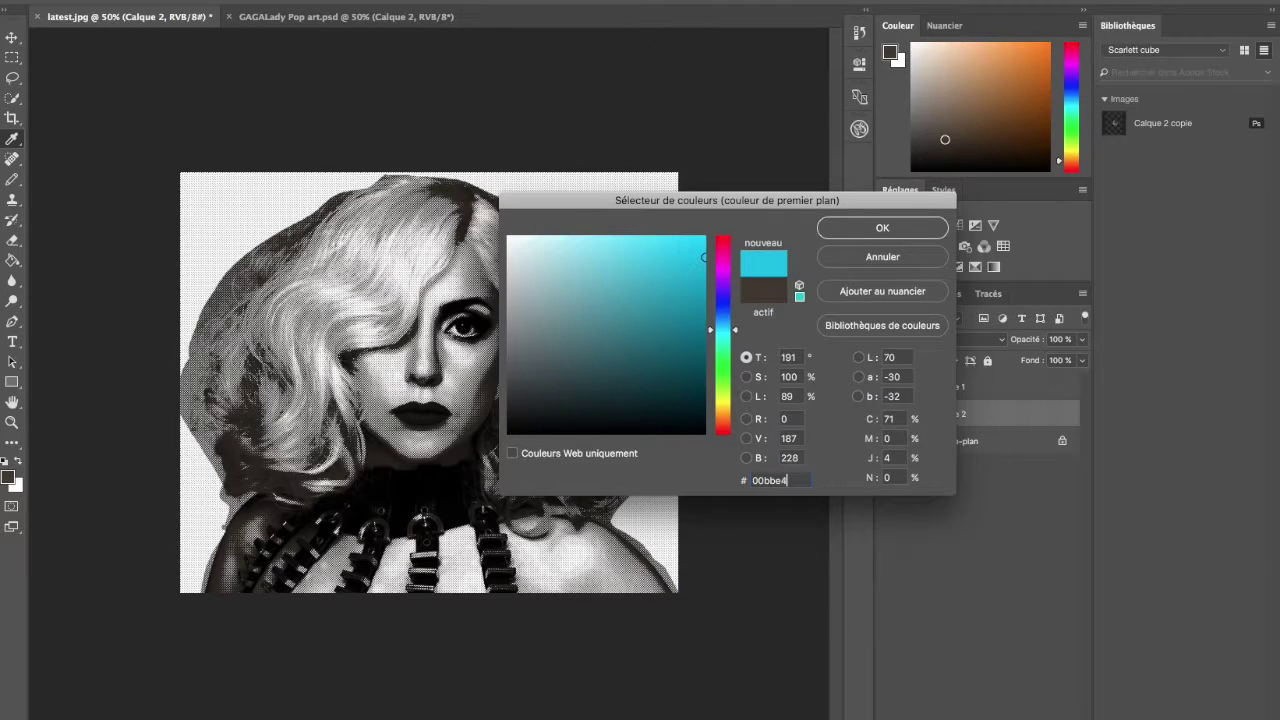
left_click(871, 230)
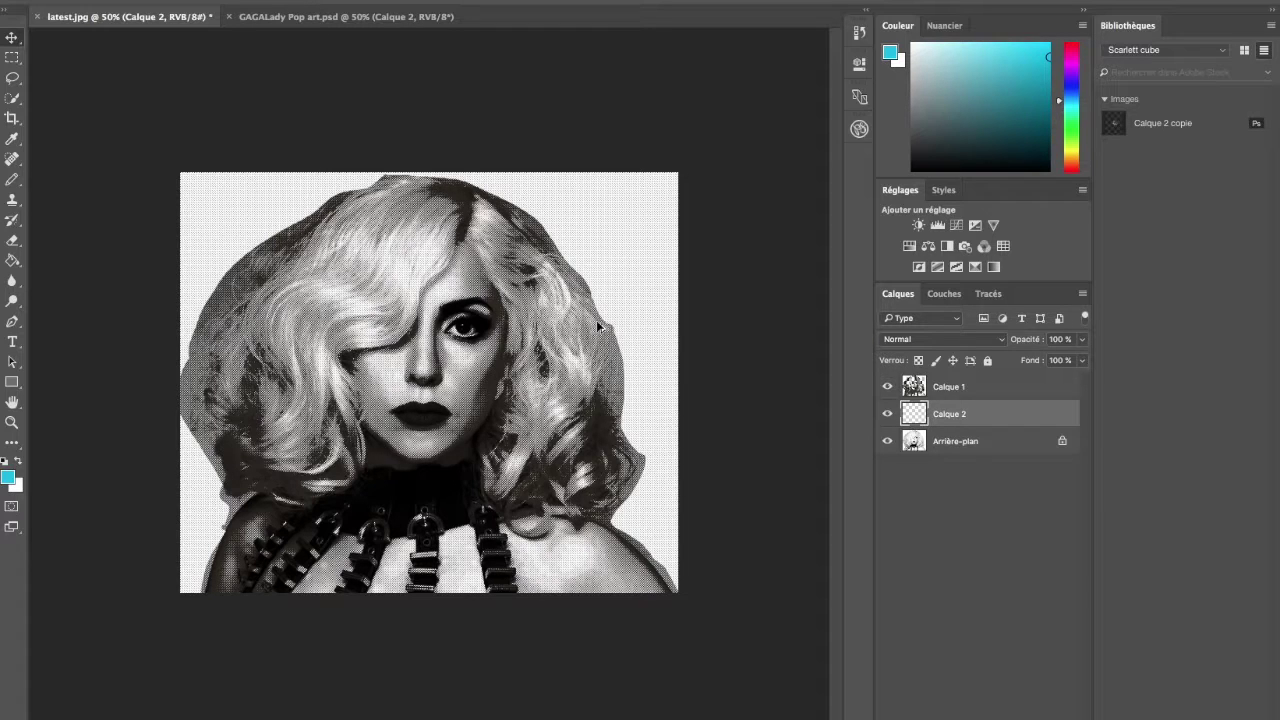
key("alt+BackSpace")
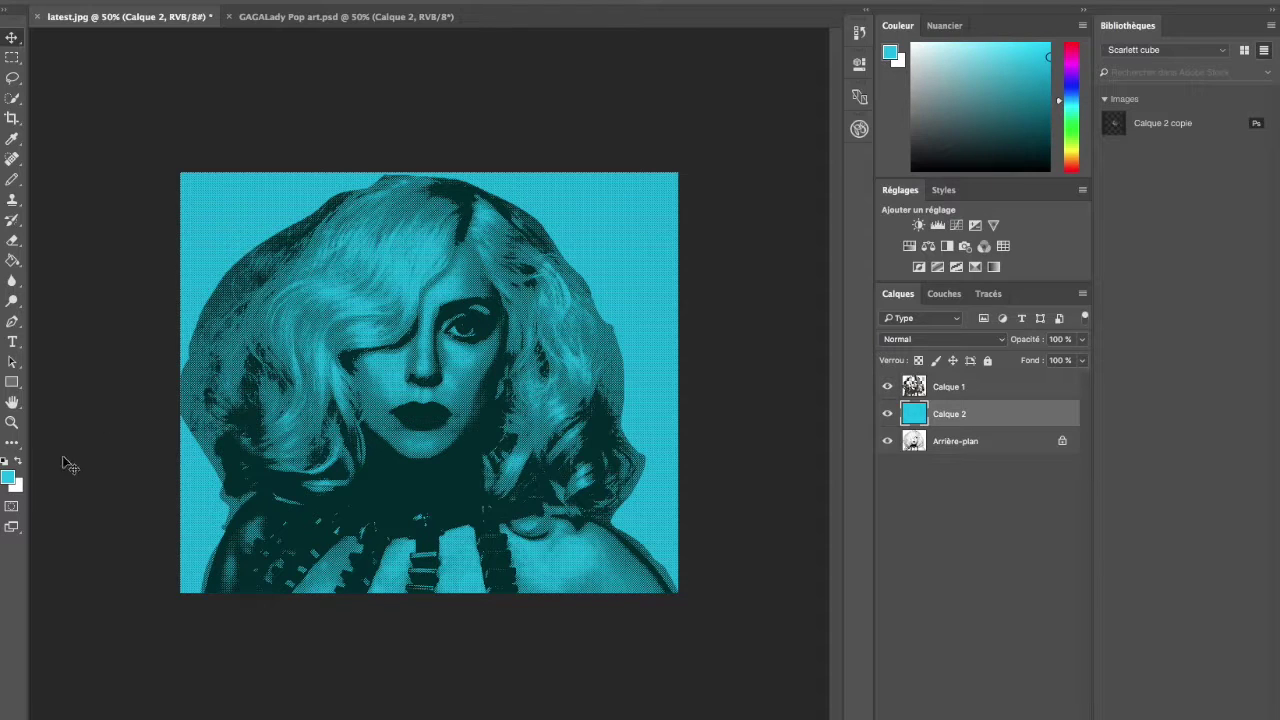
Set the foreground colour to the skin tone #f7ceb7 and choose the Crayon tool
left_click(8, 478)
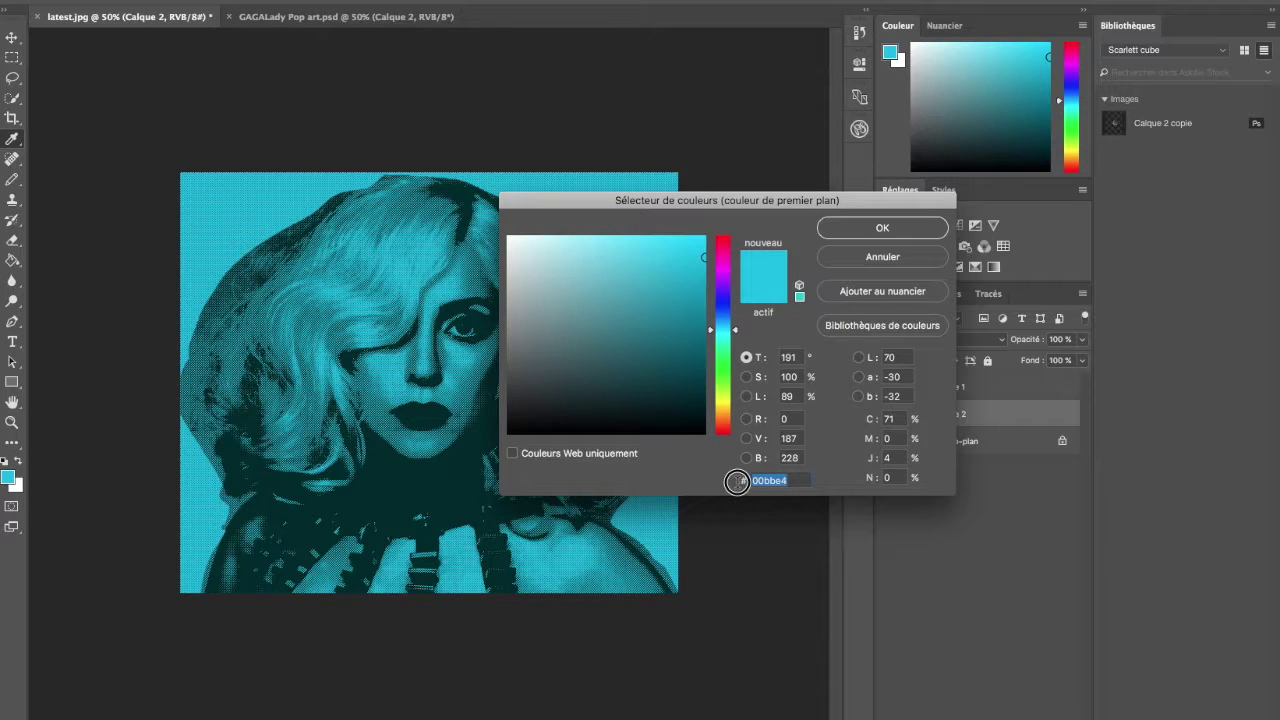
type("f")
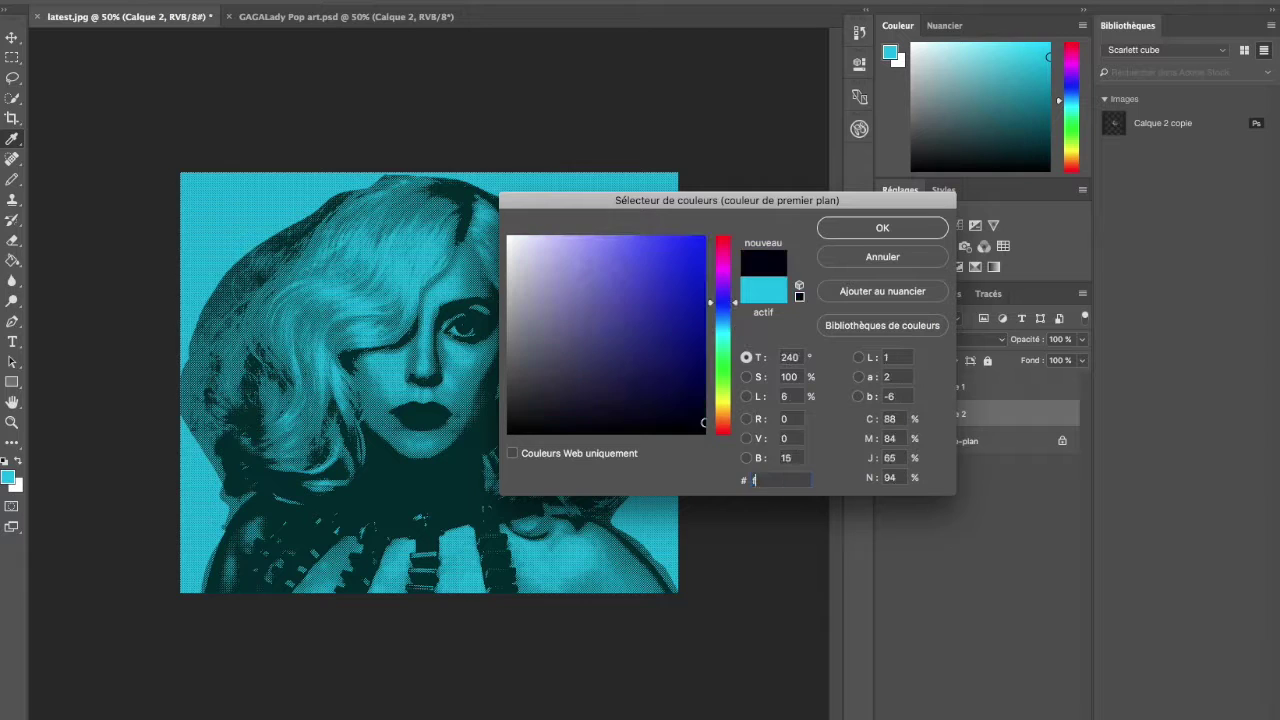
type("7ce")
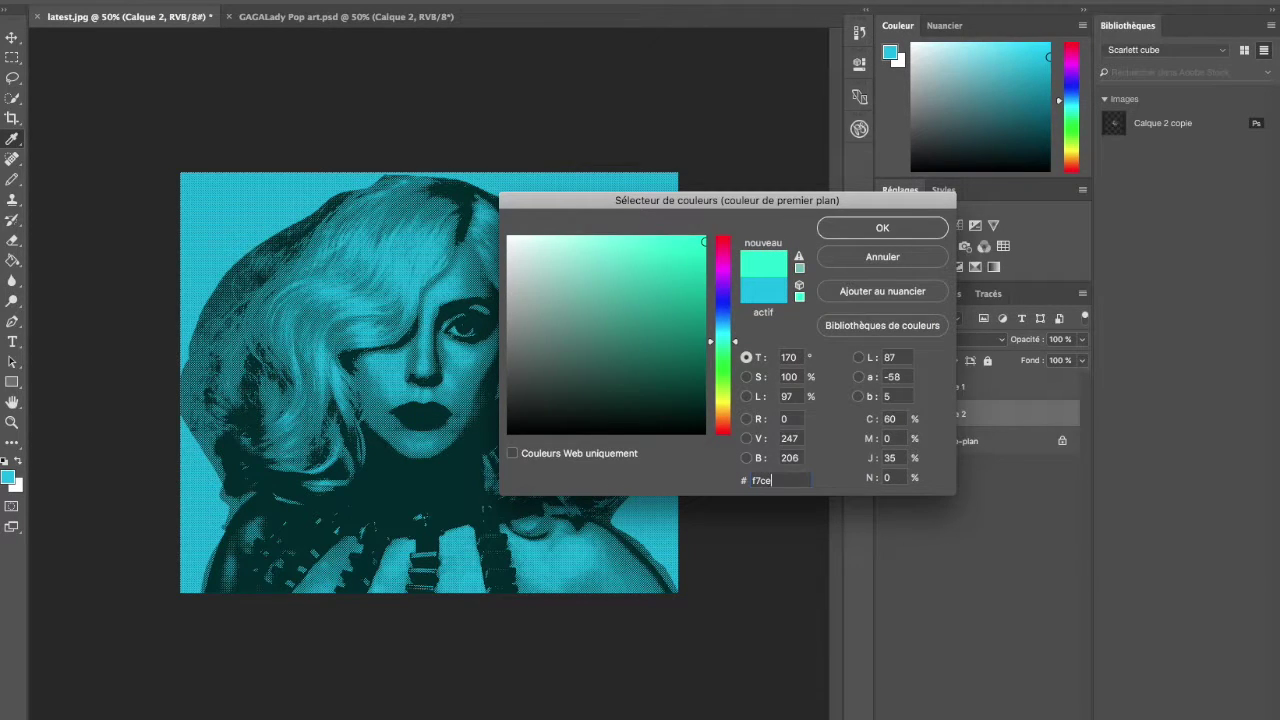
type("b7")
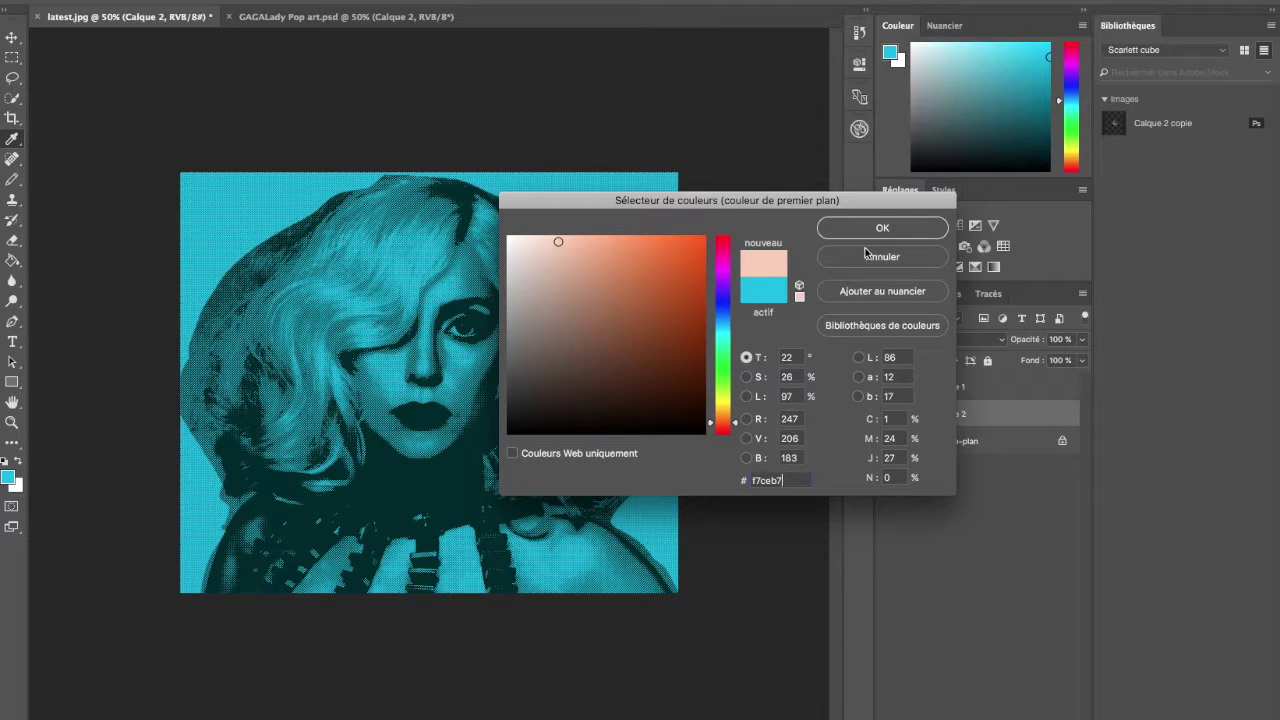
left_click(867, 230)
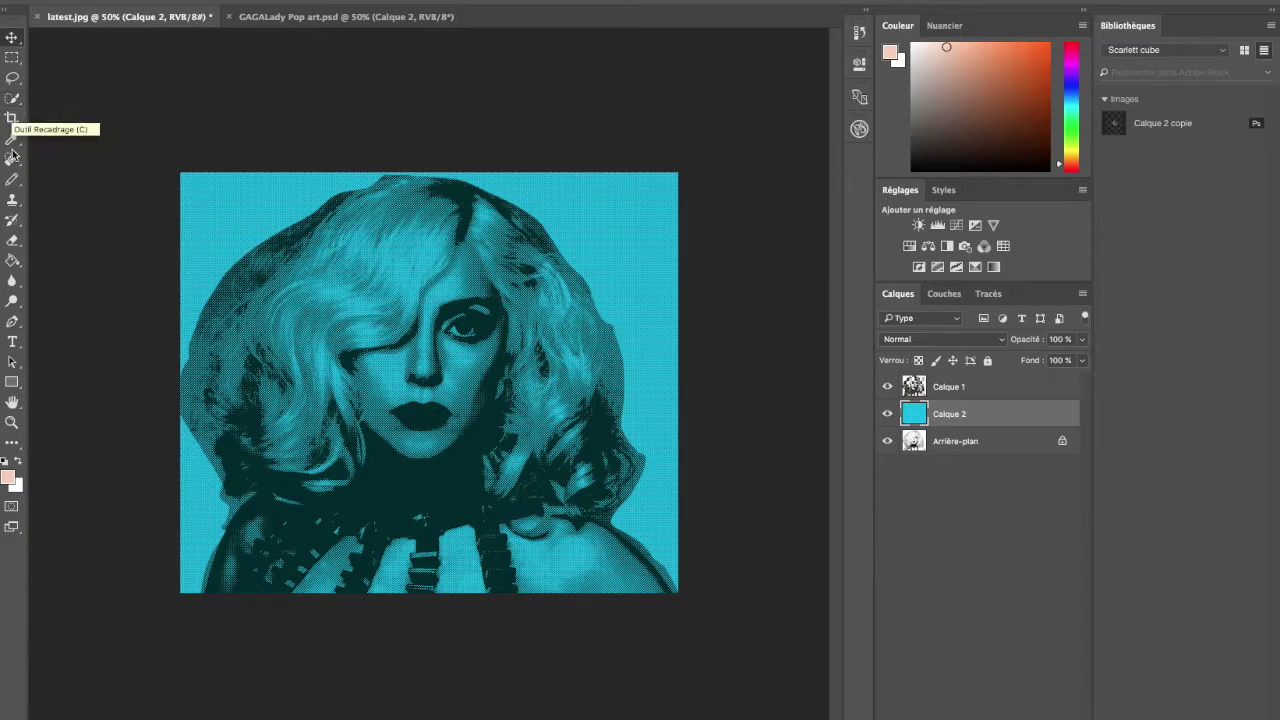
left_click(12, 179)
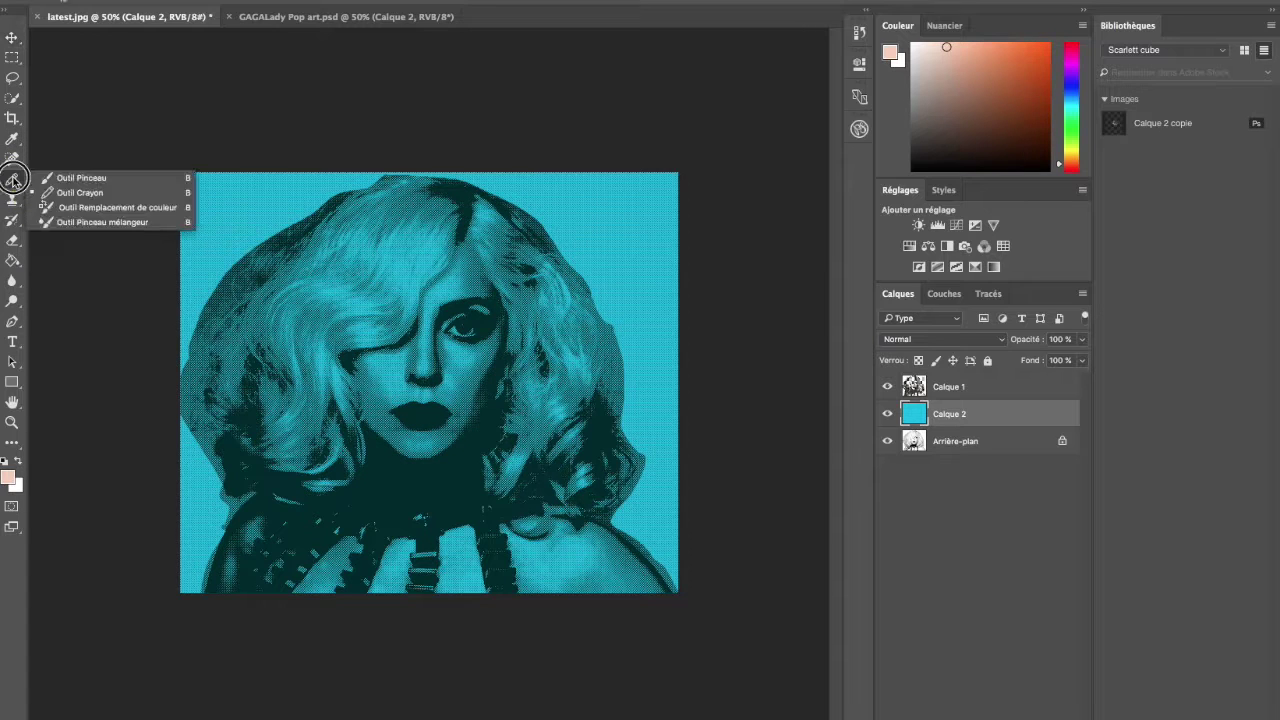
left_click(83, 194)
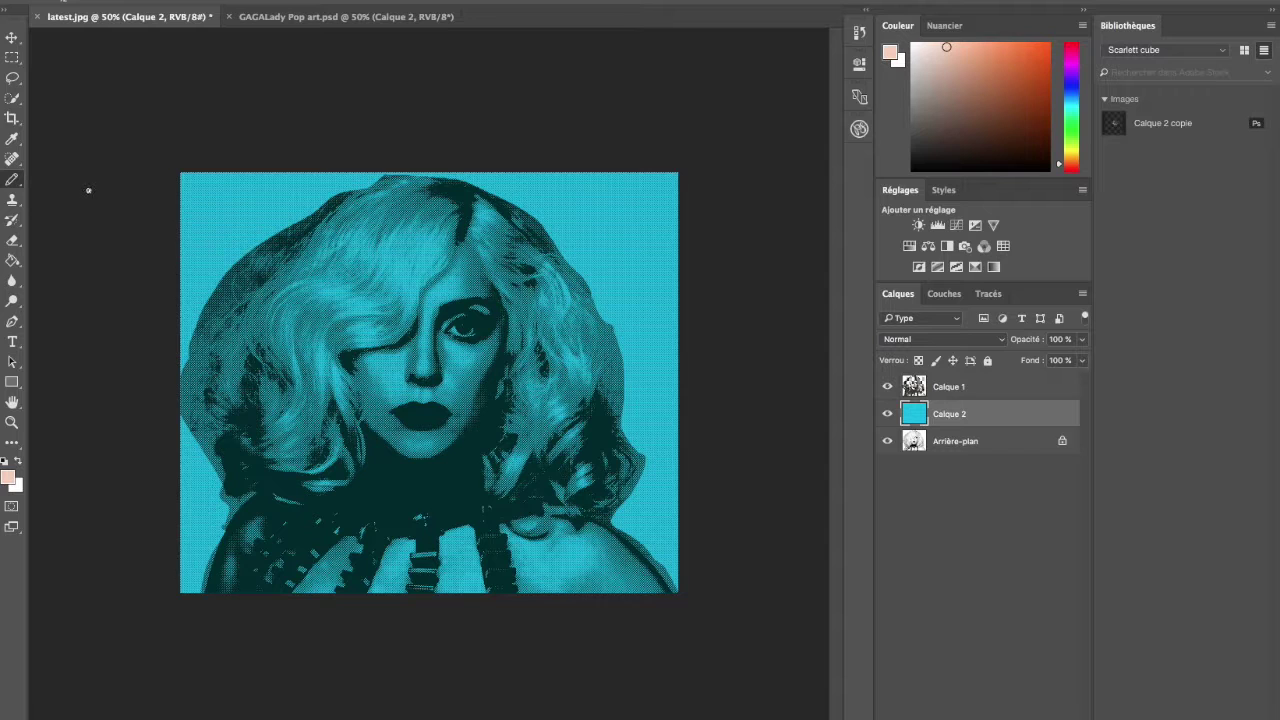
Paint the forehead, nose, cheeks and face outline in the skin tone on Calque 2, starting with a 27 px pencil
right_click(362, 284)
mouse_move(451, 324)
left_mouse_down()
mouse_move(480, 320)
mouse_move(461, 318)
left_mouse_up()
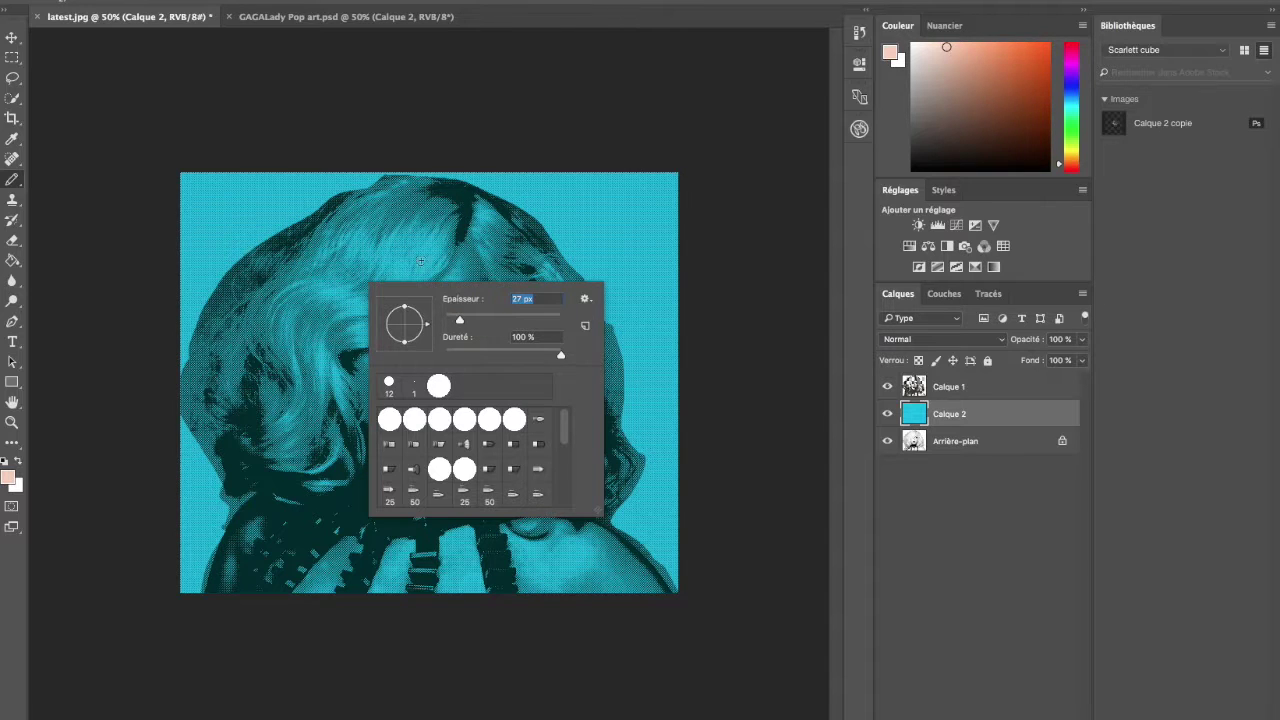
key("Return")
mouse_move(462, 274)
left_mouse_down()
mouse_move(427, 302)
mouse_move(468, 254)
mouse_move(469, 278)
mouse_move(429, 297)
mouse_move(466, 258)
mouse_move(466, 293)
left_mouse_up()
key("bracketleft")
key("bracketleft")
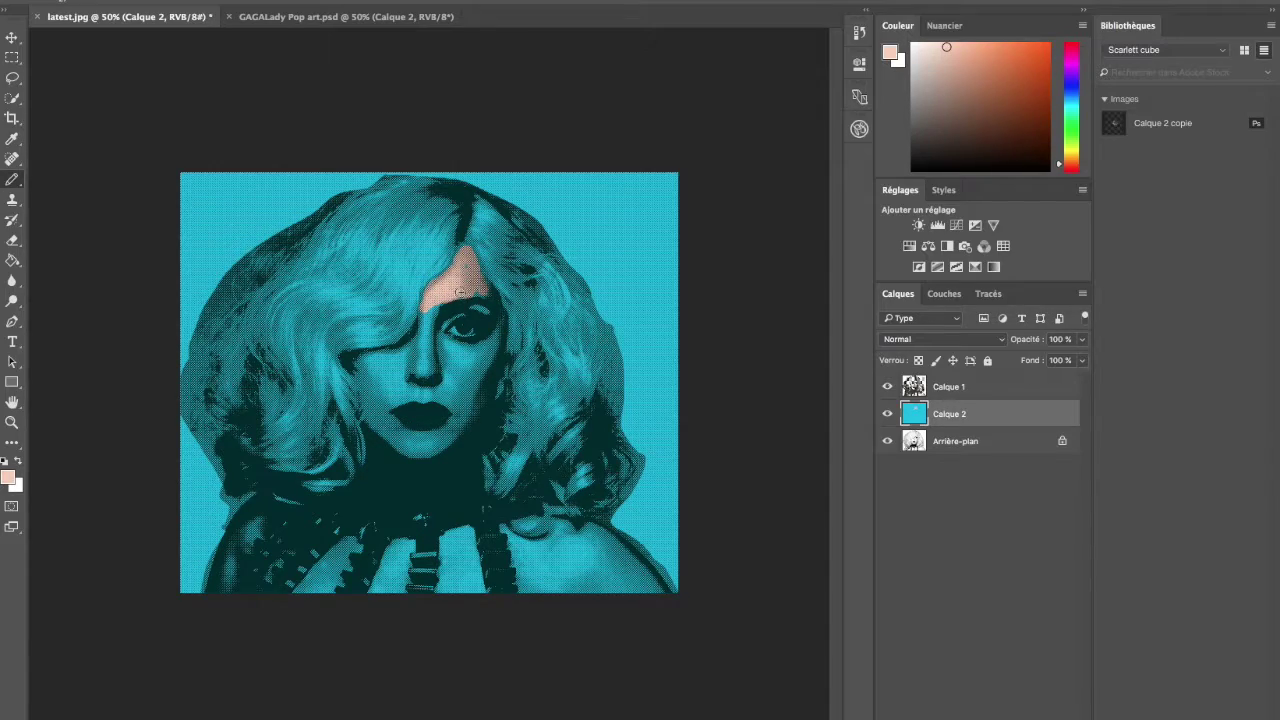
key("ctrl+plus")
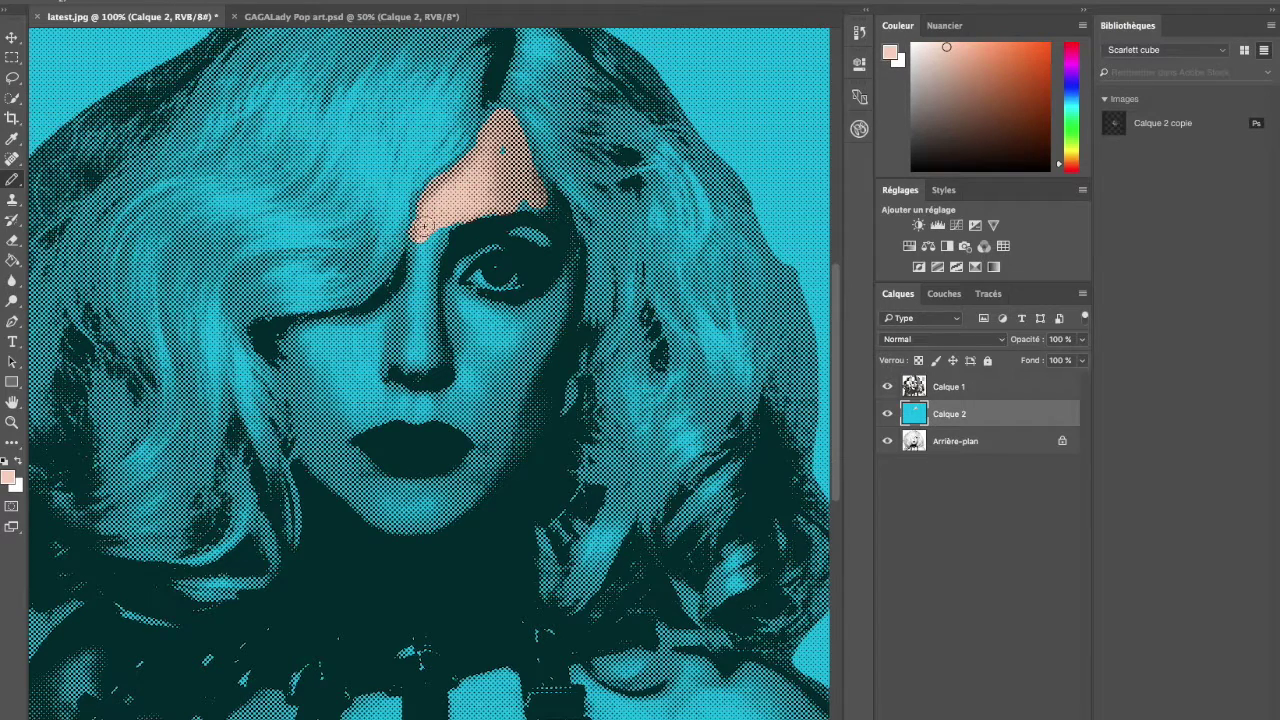
mouse_move(423, 223)
left_mouse_down()
mouse_move(408, 292)
mouse_move(383, 319)
mouse_move(288, 348)
mouse_move(311, 457)
mouse_move(409, 529)
mouse_move(473, 496)
mouse_move(527, 431)
mouse_move(528, 374)
mouse_move(573, 241)
mouse_move(522, 203)
mouse_move(547, 209)
mouse_move(549, 194)
mouse_move(513, 130)
mouse_move(474, 194)
mouse_move(494, 207)
mouse_move(437, 229)
mouse_move(431, 363)
mouse_move(386, 358)
mouse_move(417, 309)
mouse_move(400, 329)
mouse_move(306, 351)
mouse_move(380, 343)
mouse_move(309, 374)
mouse_move(365, 350)
mouse_move(311, 349)
mouse_move(323, 386)
mouse_move(360, 363)
mouse_move(323, 405)
mouse_move(363, 380)
mouse_move(317, 437)
mouse_move(380, 403)
mouse_move(354, 423)
mouse_move(434, 420)
mouse_move(389, 380)
mouse_move(440, 392)
mouse_move(472, 256)
mouse_move(523, 237)
mouse_move(453, 272)
mouse_move(449, 329)
mouse_move(474, 286)
mouse_move(535, 300)
mouse_move(478, 474)
mouse_move(448, 415)
mouse_move(457, 351)
mouse_move(514, 314)
mouse_move(491, 417)
mouse_move(509, 338)
mouse_move(467, 393)
mouse_move(489, 334)
left_mouse_up()
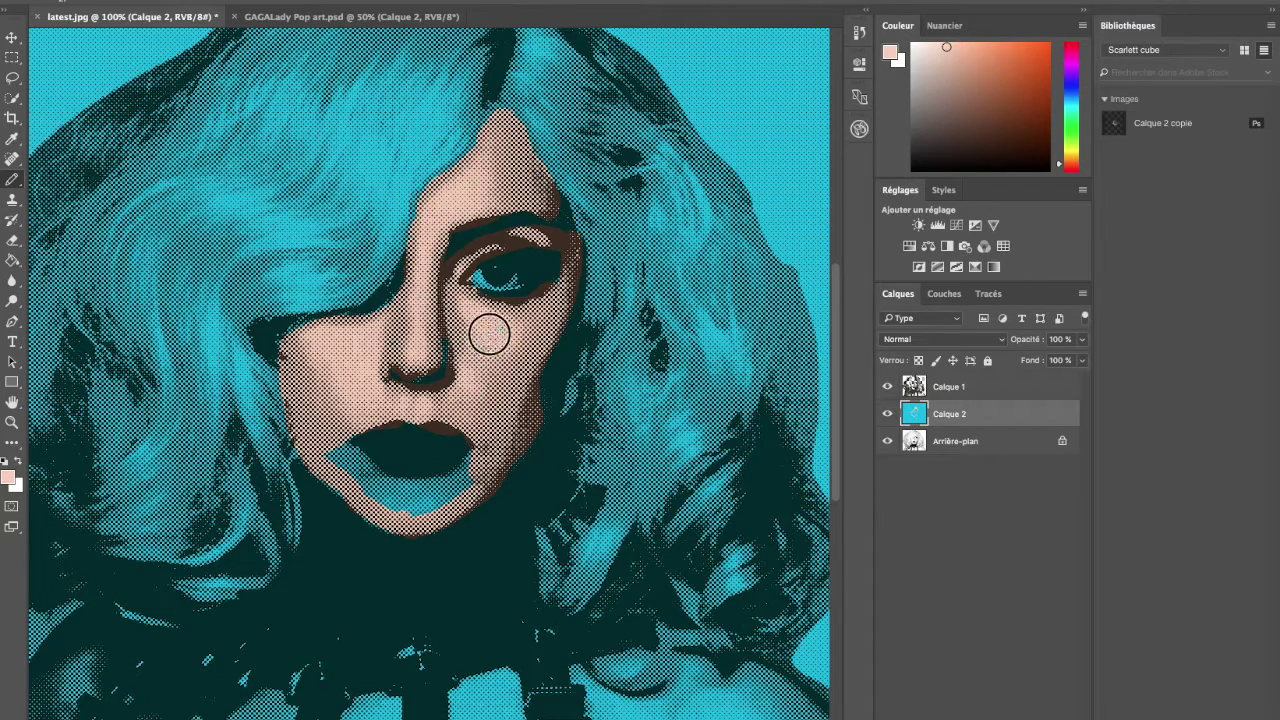
Enlarge the pencil to 48 px and fill the remaining chin area and the skin around the lips
right_click(489, 334)
left_click_drag(580, 385, 600, 385)
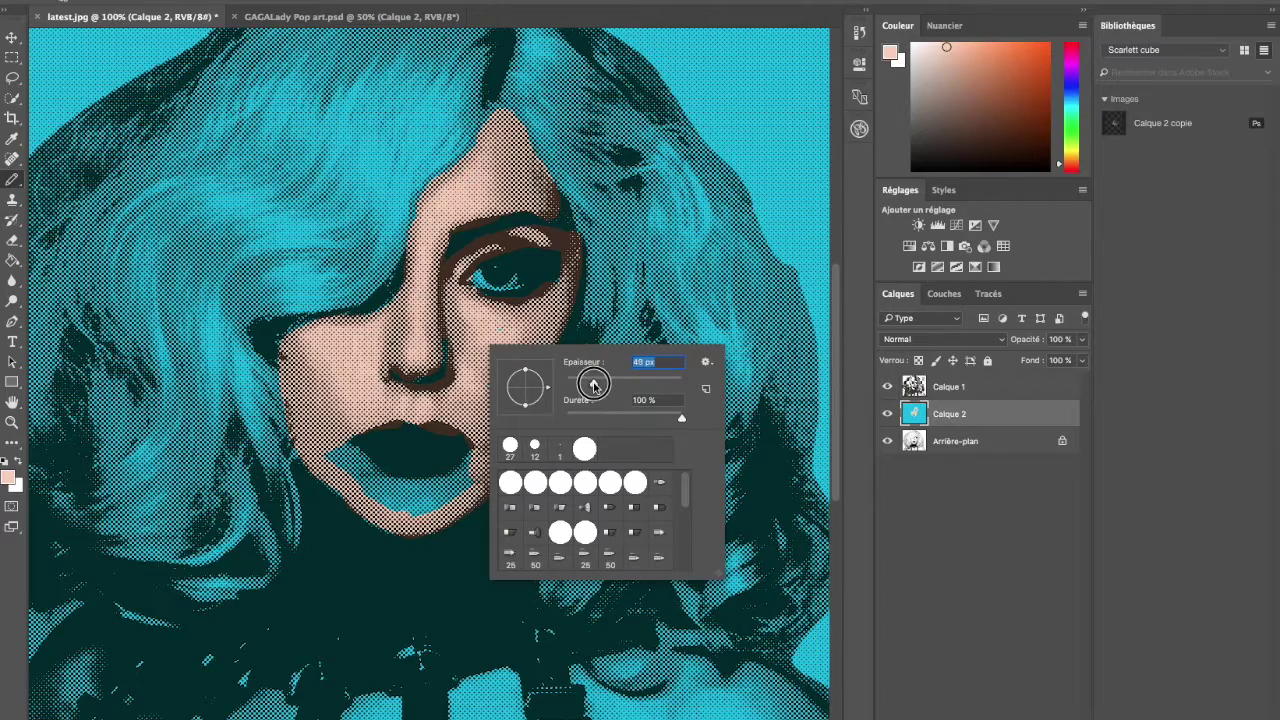
left_click(349, 443)
mouse_move(349, 443)
left_mouse_down()
mouse_move(401, 473)
mouse_move(465, 453)
mouse_move(427, 492)
mouse_move(323, 460)
mouse_move(362, 496)
mouse_move(400, 486)
left_mouse_up()
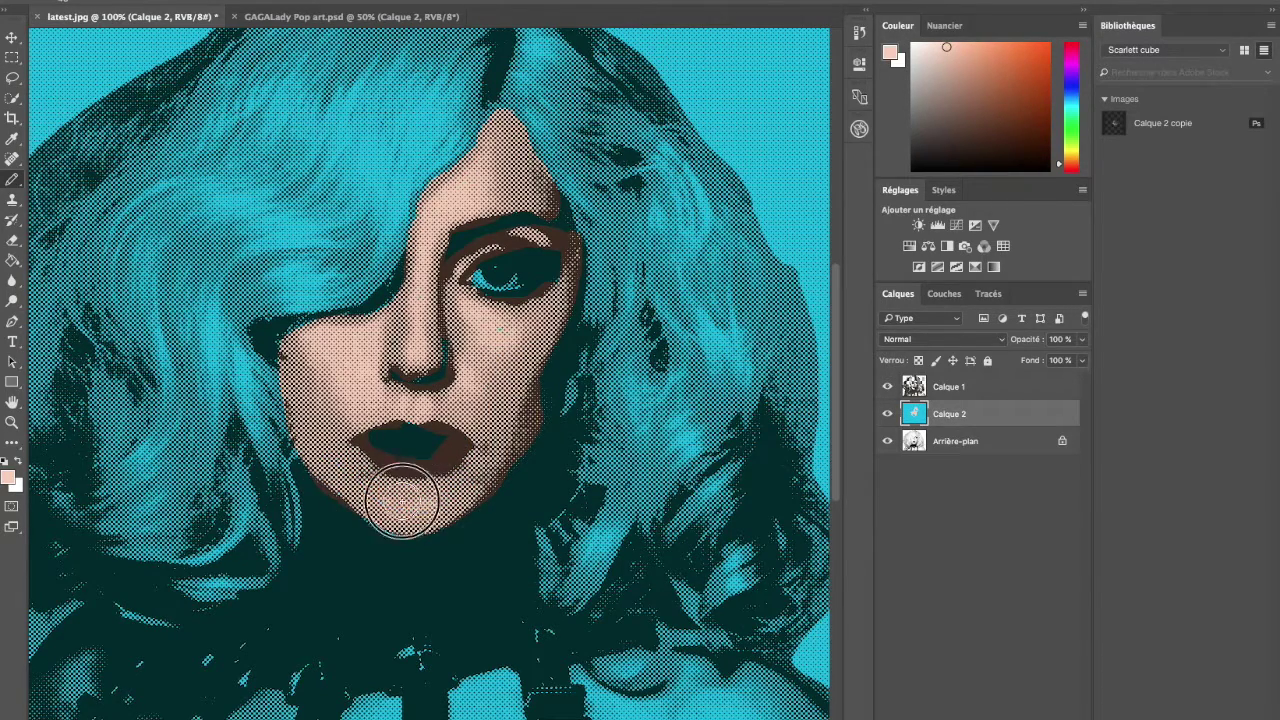
Reduce the pencil to 20 px and extend the skin tone along the cheek edges and the shaded jaw
mouse_move(336, 320)
left_mouse_down()
mouse_move(300, 343)
mouse_move(288, 378)
mouse_move(362, 333)
mouse_move(331, 323)
mouse_move(285, 345)
mouse_move(353, 353)
left_mouse_up()
right_click(352, 354)
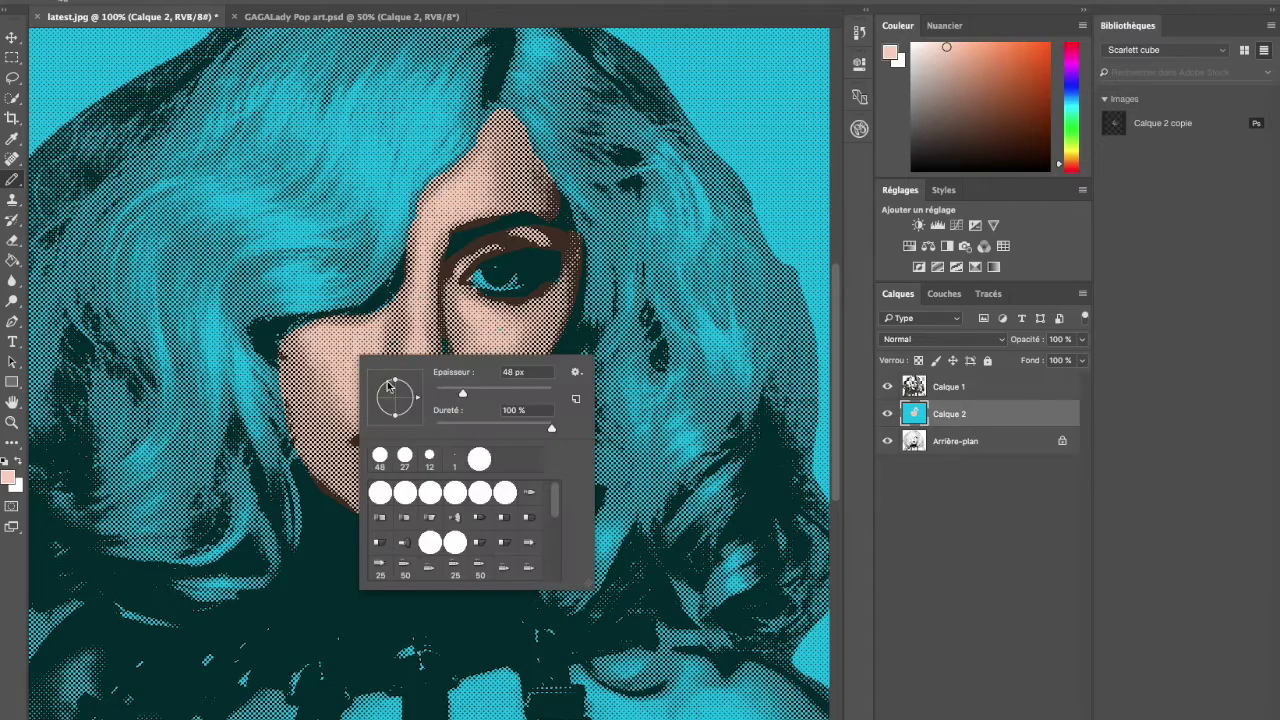
left_click_drag(462, 396, 446, 396)
key("Return")
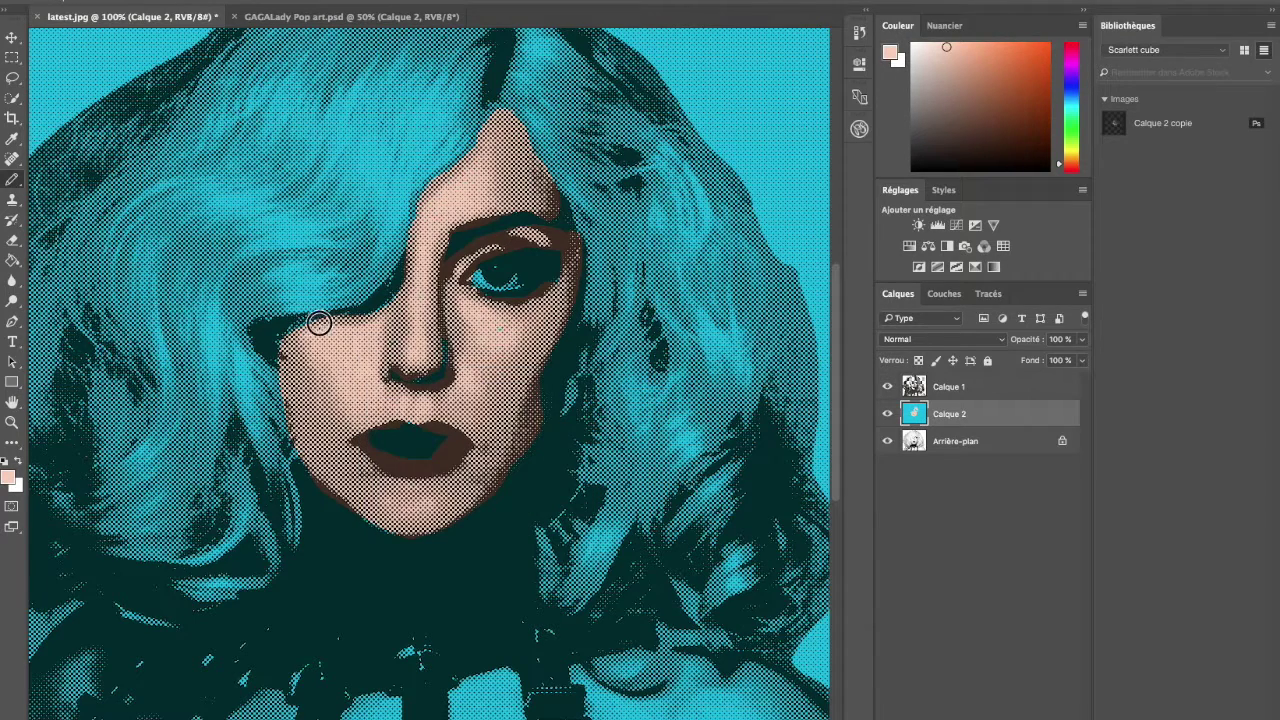
right_click(355, 353)
left_click_drag(415, 374, 428, 374)
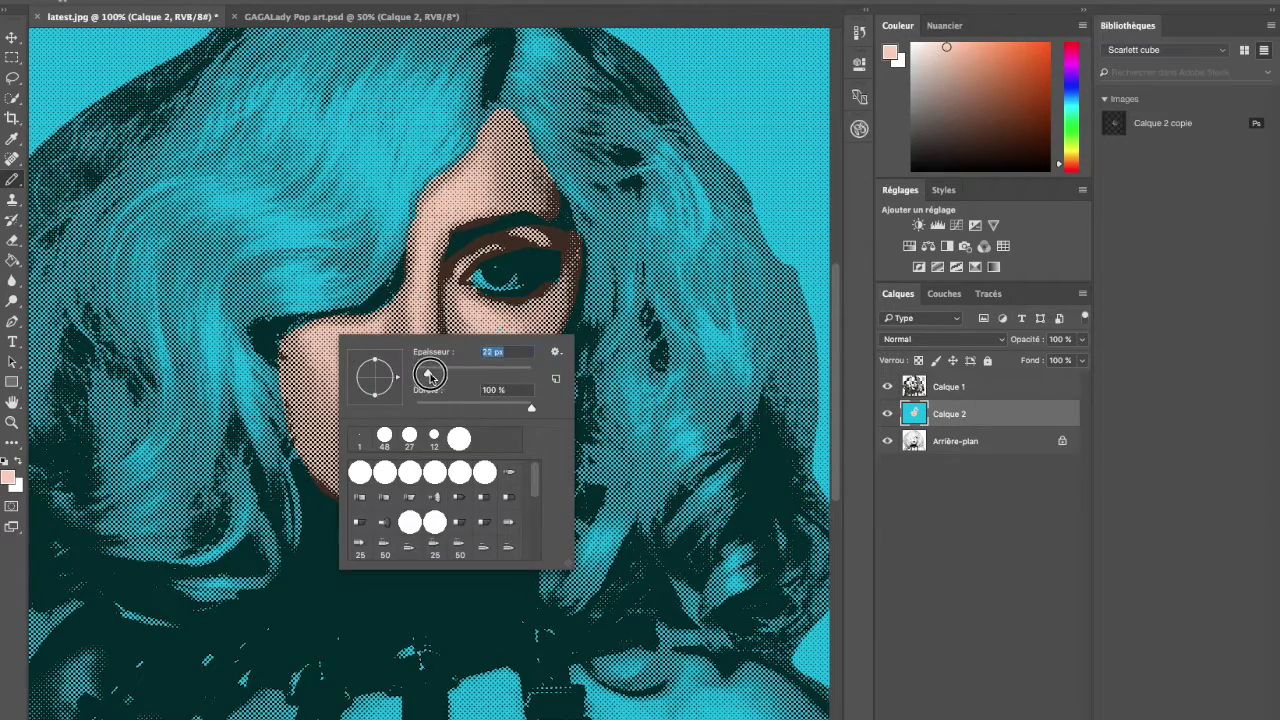
key("Return")
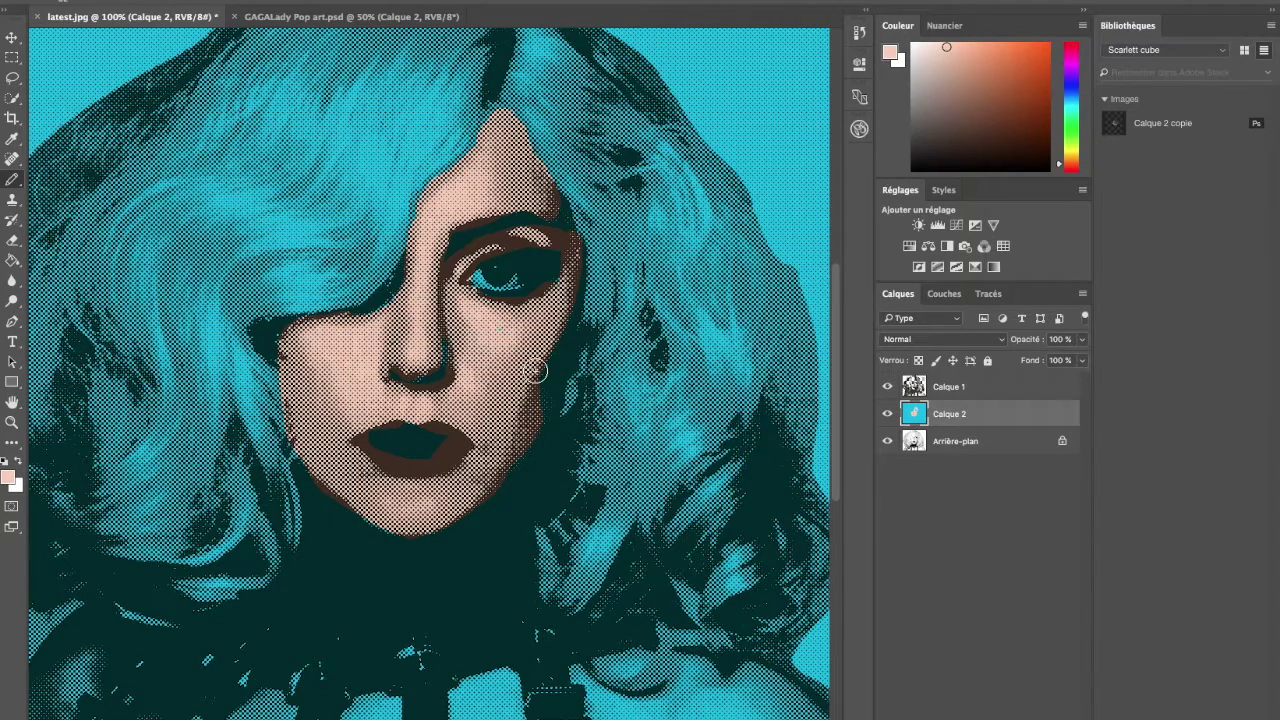
mouse_move(529, 397)
left_mouse_down()
mouse_move(543, 400)
mouse_move(516, 457)
mouse_move(460, 497)
left_mouse_up()
key("bracketleft")
key("bracketleft")
key("bracketleft")
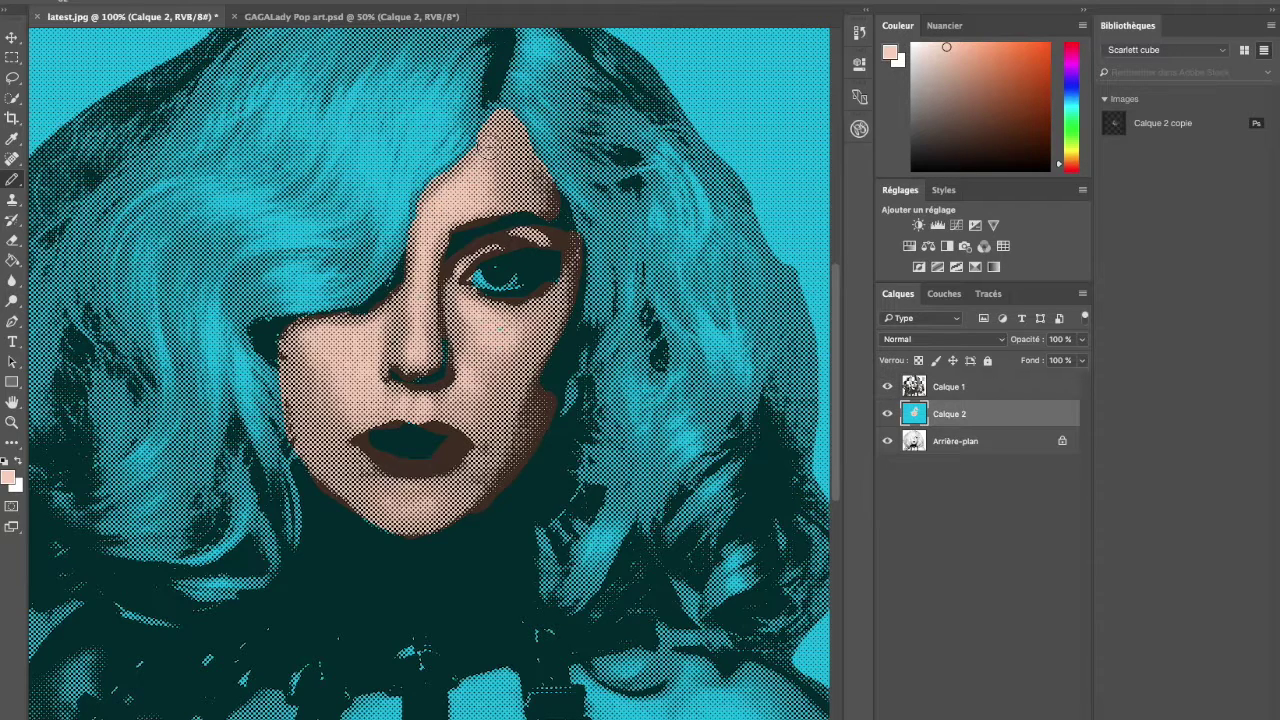
key("i")
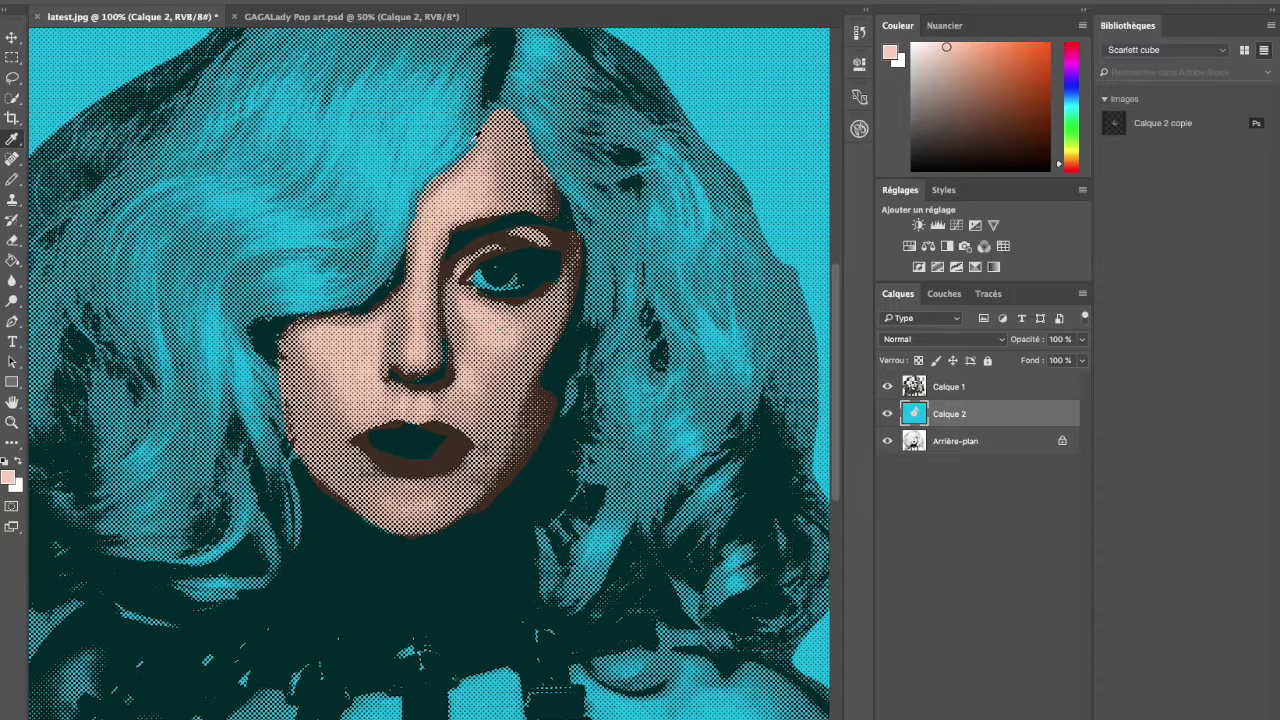
left_click(467, 131)
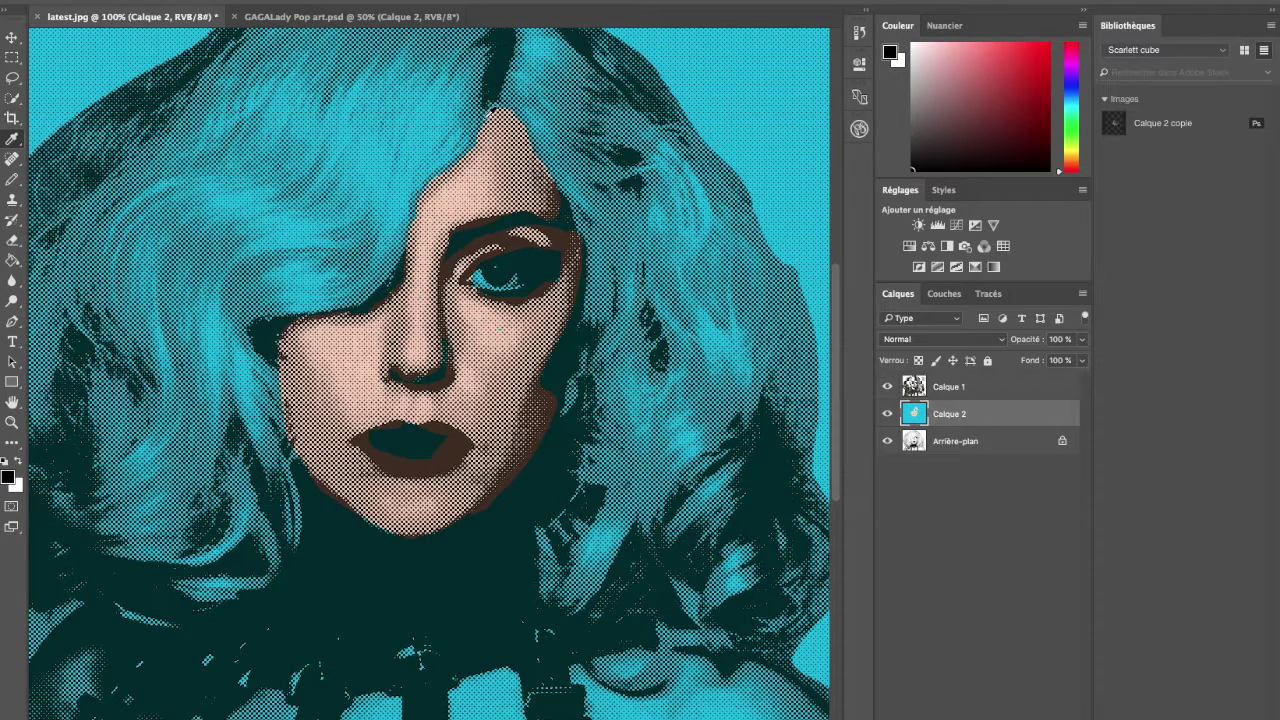
key("b")
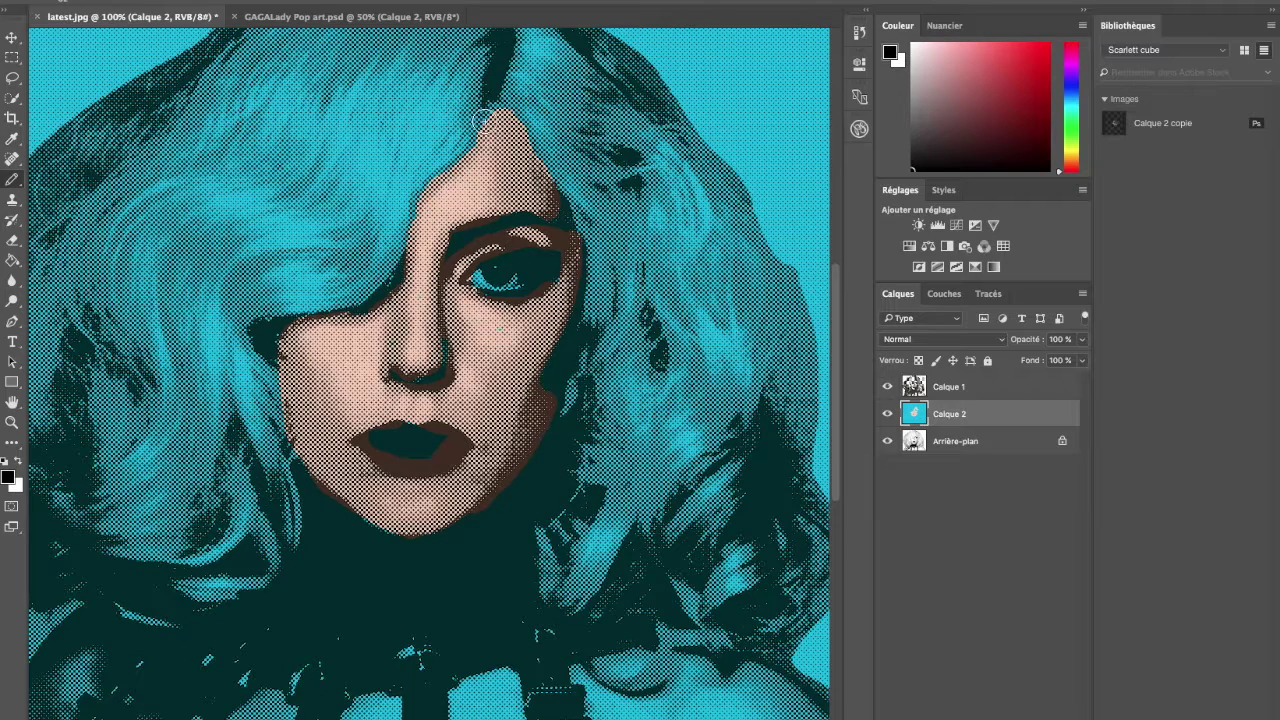
left_click(488, 110)
key("ctrl+z")
left_click(477, 171)
key("ctrl+z")
left_click(491, 158)
key("b")
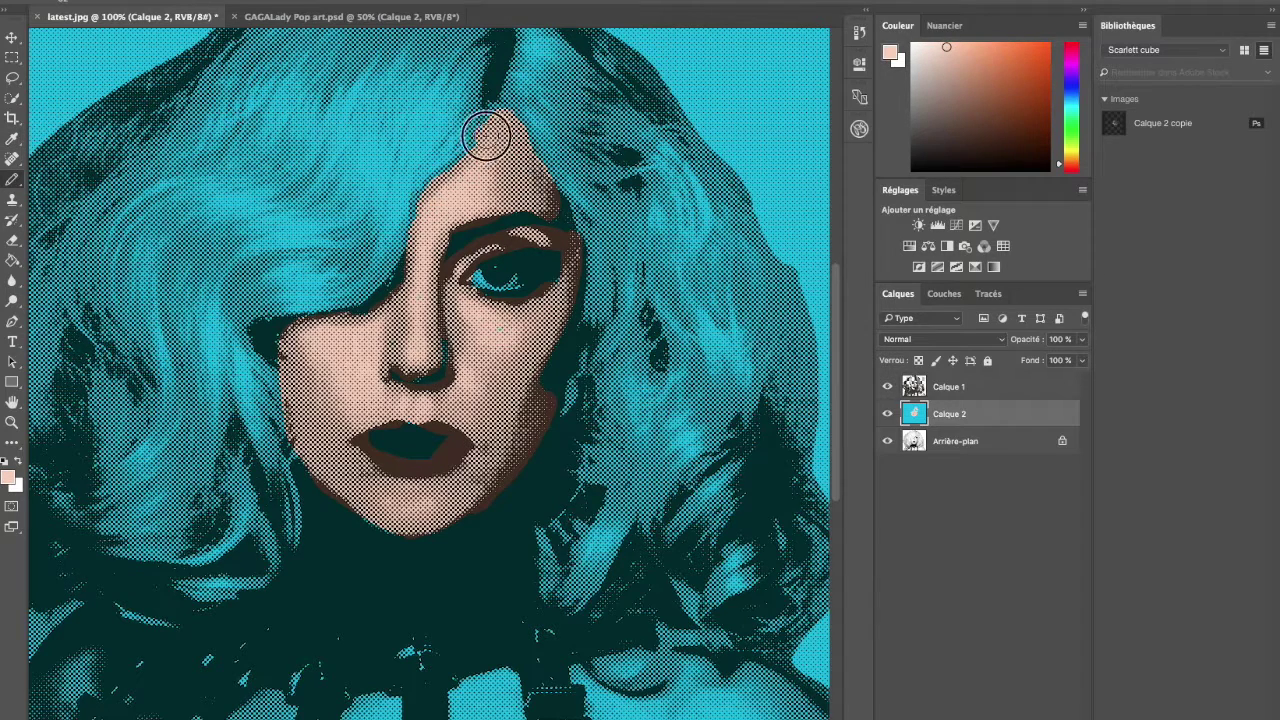
Touch up the skin tone along the forehead hairline, the temple beside the eye and the cheek edge under the hair
mouse_move(460, 168)
left_mouse_down()
mouse_move(431, 200)
mouse_move(420, 242)
left_mouse_up()
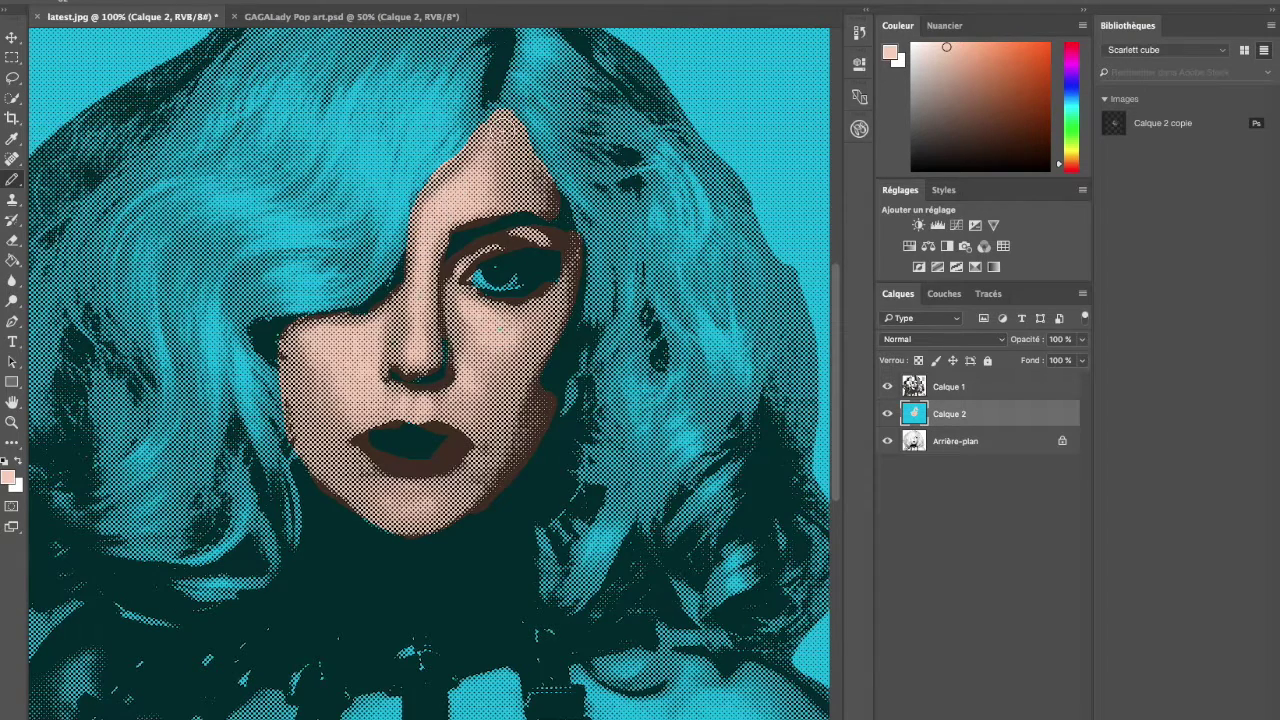
mouse_move(563, 221)
left_mouse_down()
mouse_move(543, 191)
mouse_move(557, 208)
mouse_move(530, 200)
left_mouse_up()
mouse_move(274, 360)
left_mouse_down()
mouse_move(286, 337)
mouse_move(306, 368)
left_mouse_up()
Save the document as latest.psd in Photoshop format in the Bureau folder, keeping its layers
key("super+shift+s")
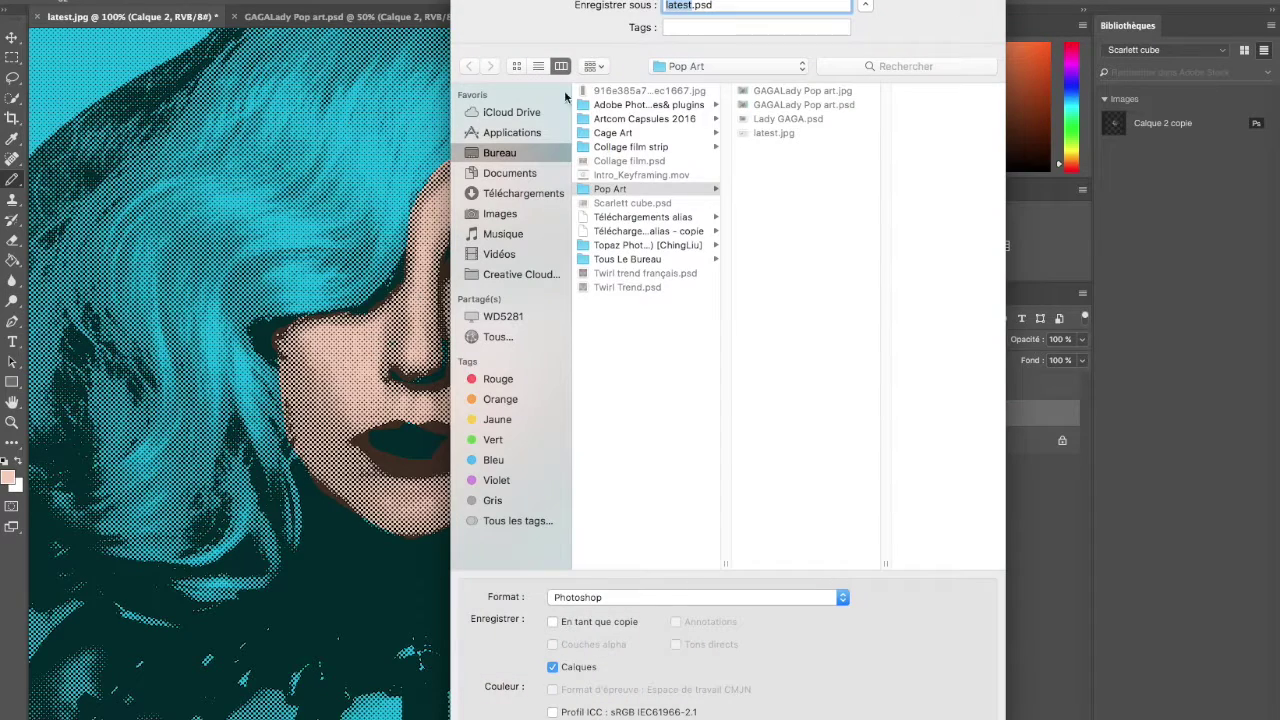
left_click(497, 156)
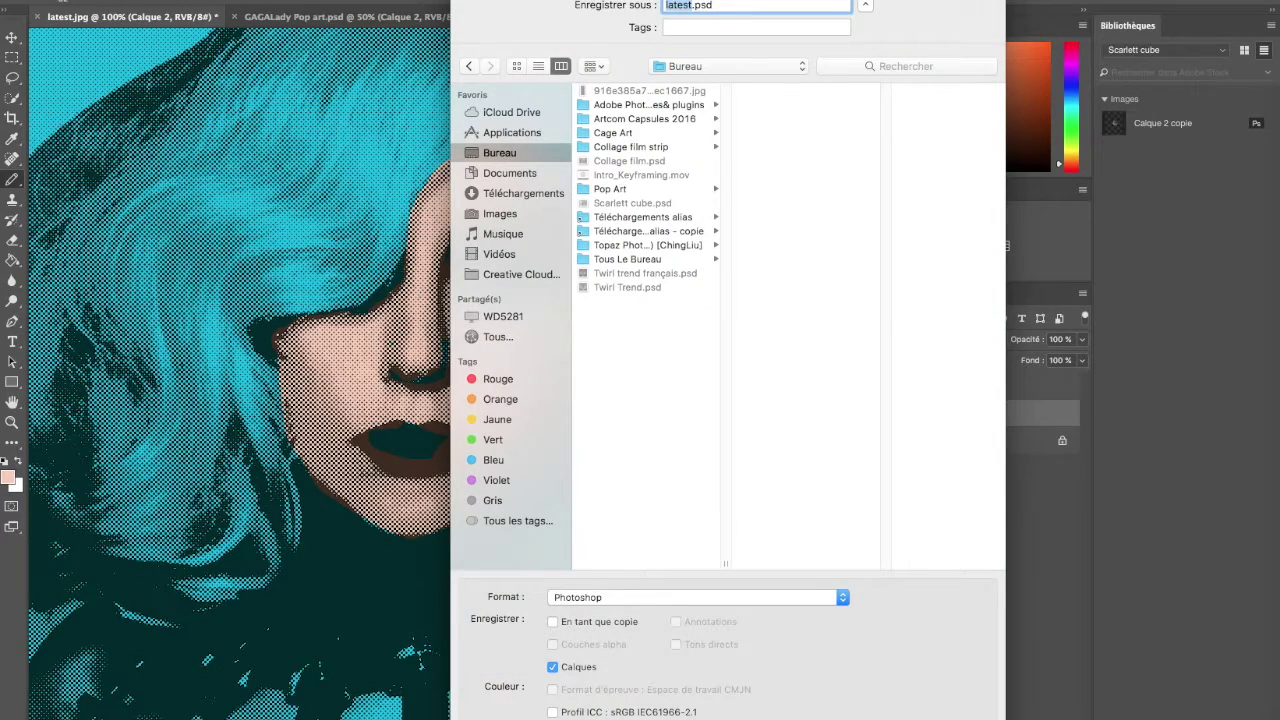
key("Return")
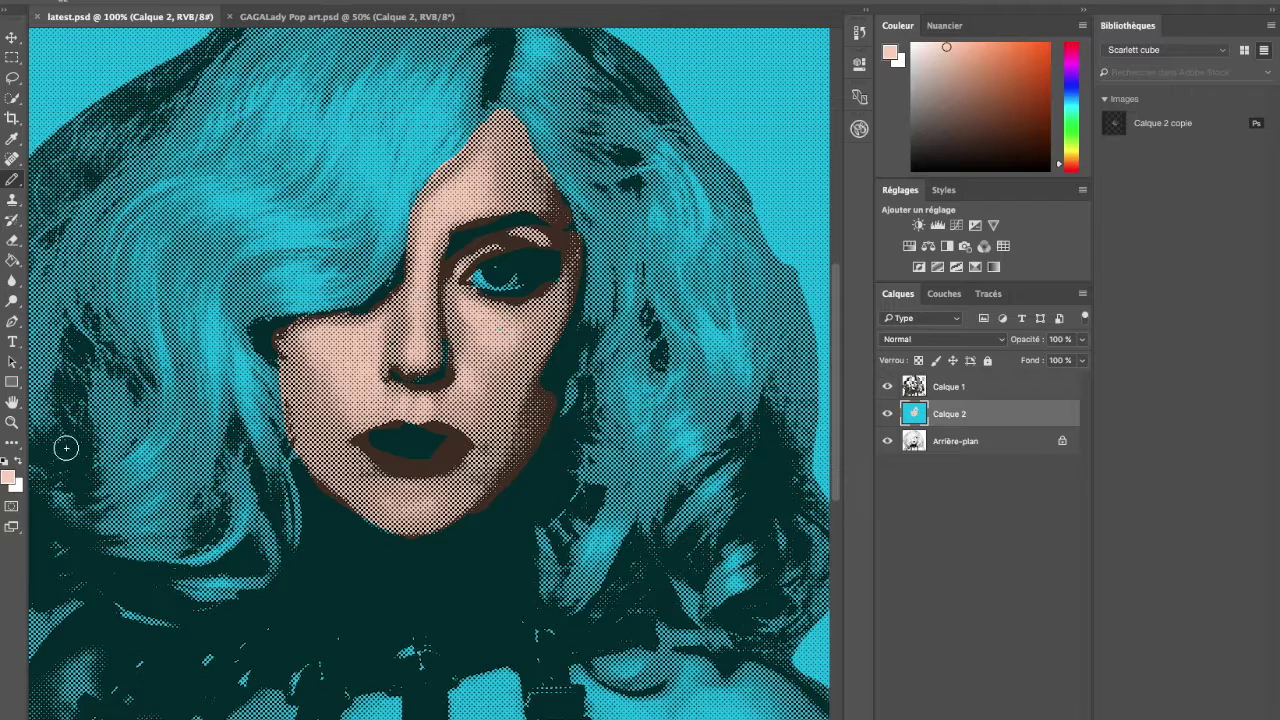
Swap the foreground colour to white and paint the visible eye with a smaller pencil
key("x")
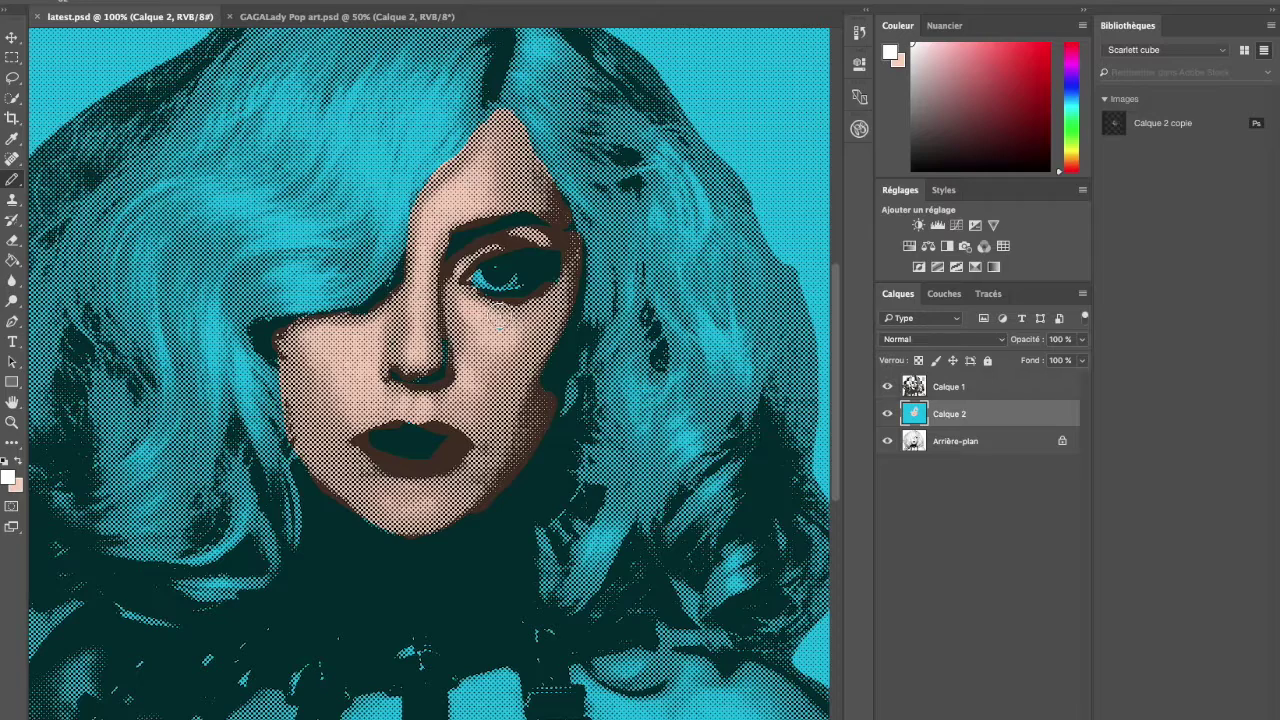
right_click(500, 320)
left_click_drag(600, 358, 595, 353)
mouse_move(515, 285)
left_mouse_down()
mouse_move(462, 279)
mouse_move(517, 278)
mouse_move(490, 262)
mouse_move(503, 279)
left_mouse_up()
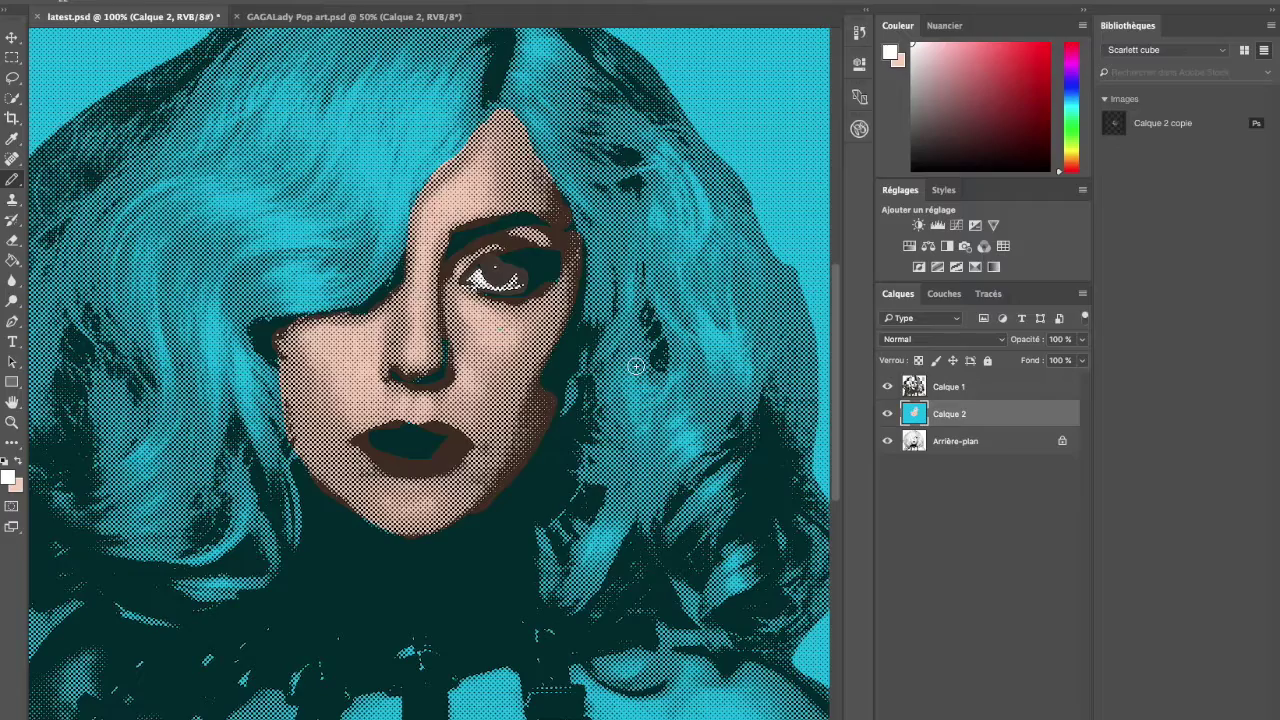
Paint the large metal bars on the collar's middle hanging straps white on Calque 2
left_click_drag(833, 347, 831, 471)
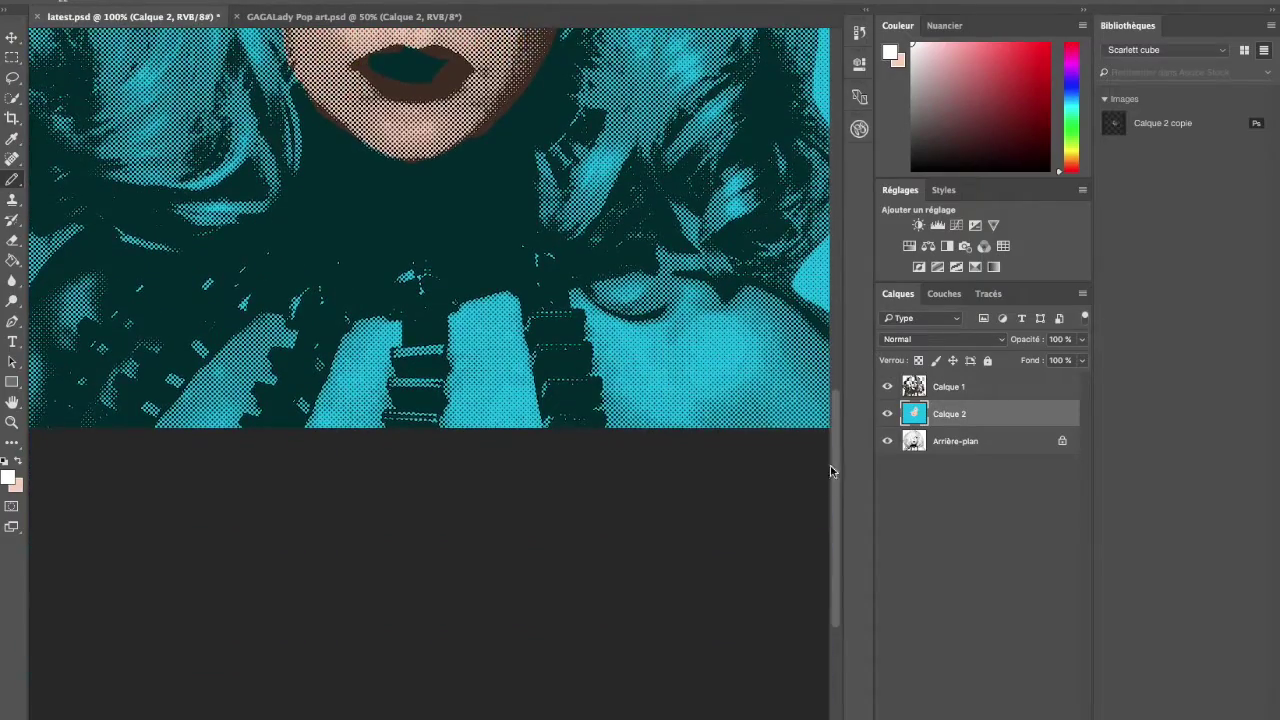
mouse_move(426, 347)
left_mouse_down()
mouse_move(409, 352)
mouse_move(435, 350)
mouse_move(414, 377)
mouse_move(434, 380)
mouse_move(394, 384)
mouse_move(423, 417)
mouse_move(440, 414)
left_mouse_up()
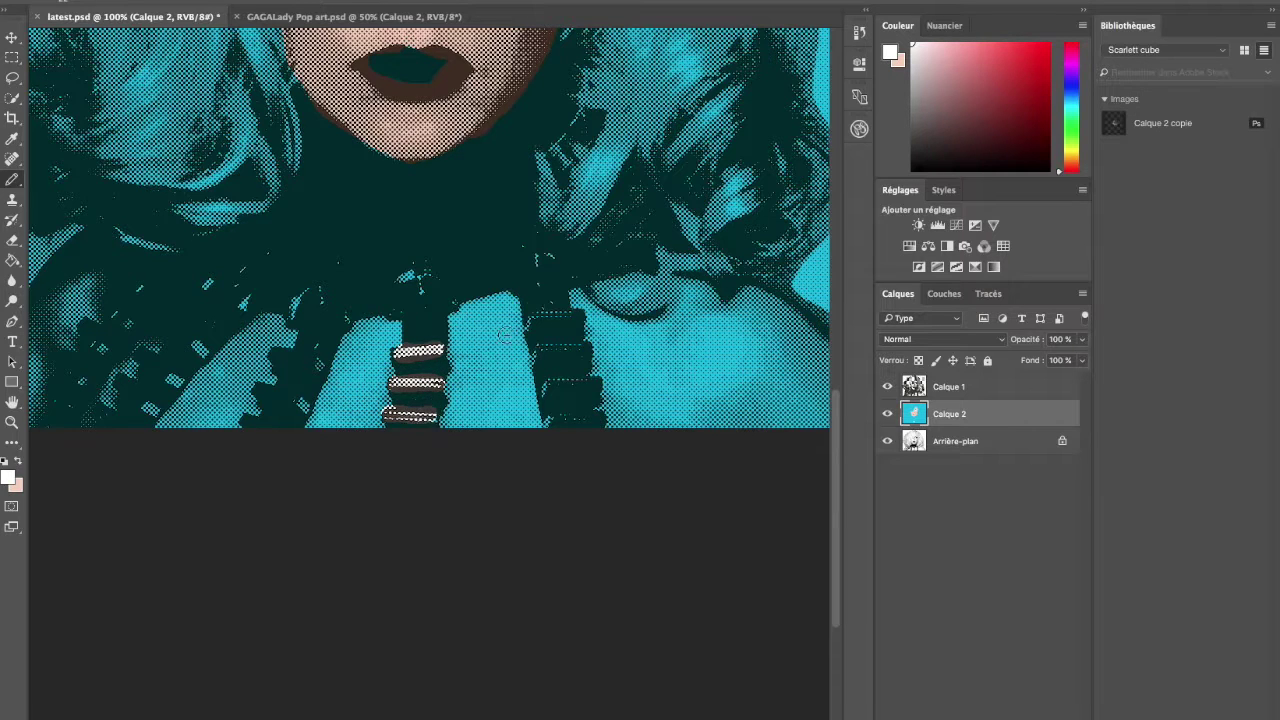
mouse_move(566, 309)
left_mouse_down()
mouse_move(531, 327)
mouse_move(543, 348)
mouse_move(582, 345)
mouse_move(579, 401)
mouse_move(592, 381)
mouse_move(556, 379)
mouse_move(546, 394)
mouse_move(552, 427)
mouse_move(592, 415)
left_mouse_up()
left_click_drag(314, 357, 323, 357)
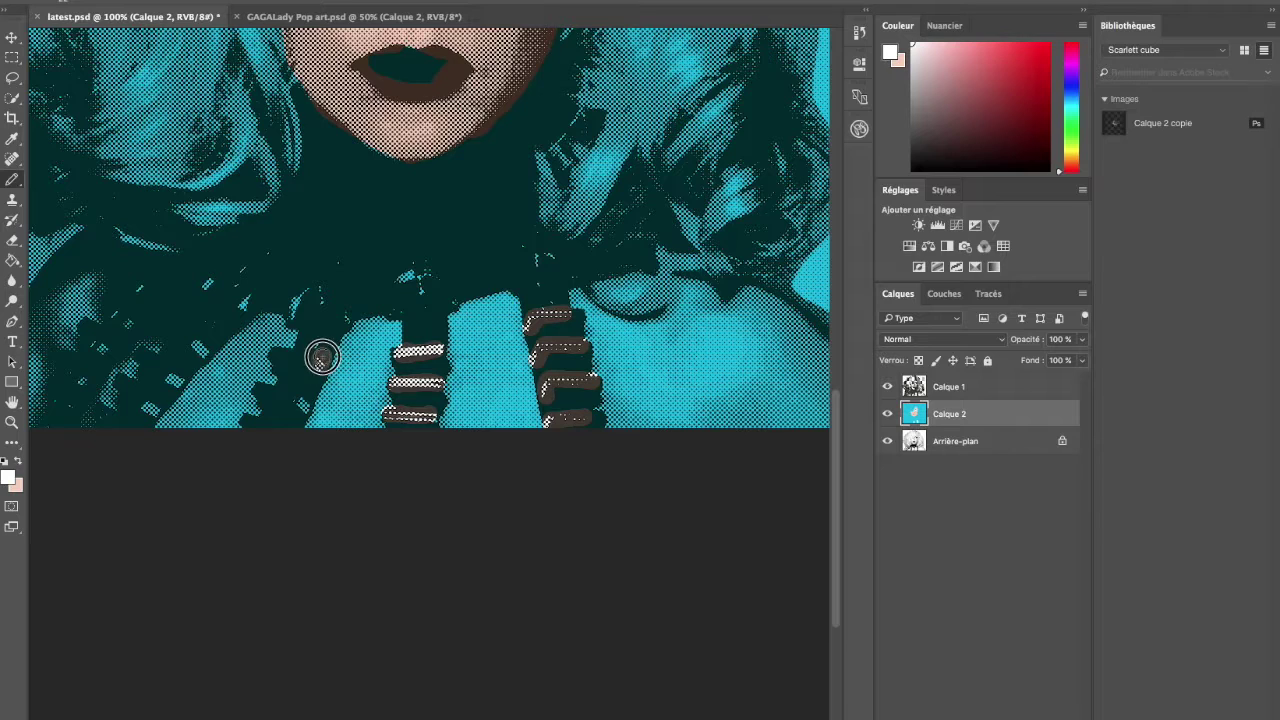
mouse_move(291, 315)
left_mouse_down()
mouse_move(306, 300)
mouse_move(345, 318)
left_mouse_up()
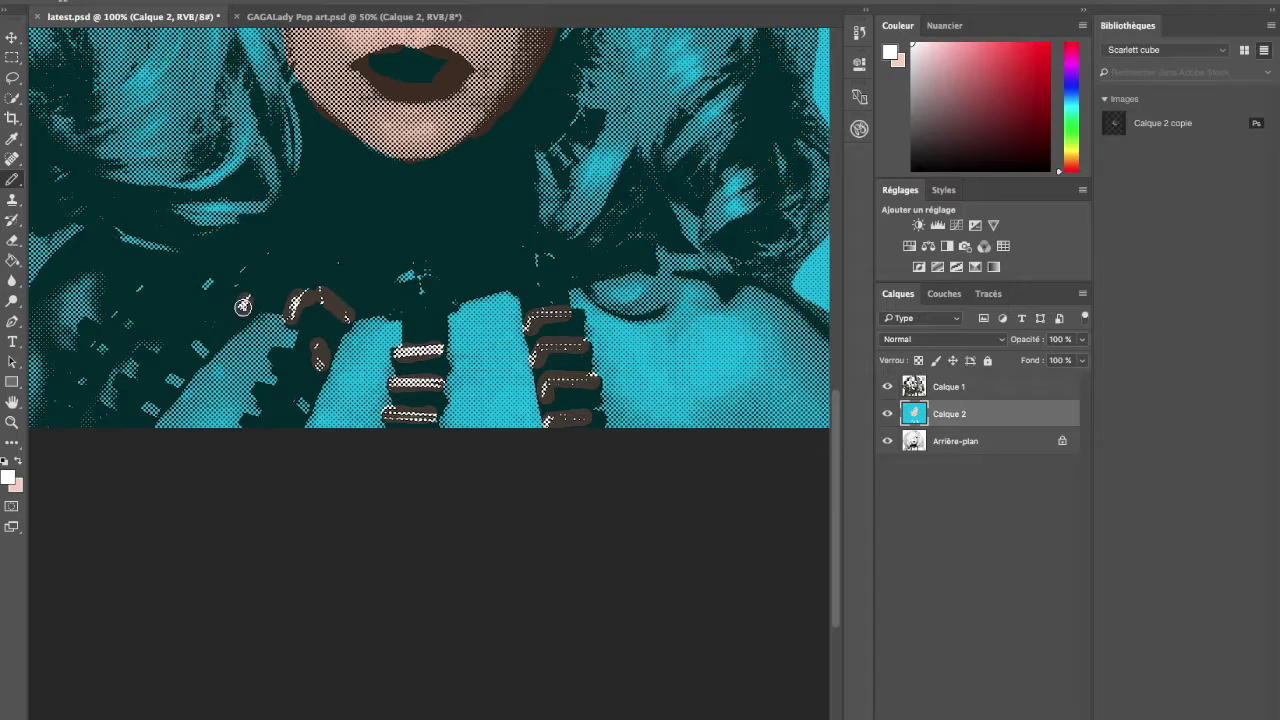
Reduce the pencil size and paint the small scattered studs on the shoulder side and front of the collar white
right_click(242, 304)
left_click_drag(339, 346, 327, 346)
mouse_move(197, 343)
left_mouse_down()
mouse_move(145, 345)
mouse_move(125, 363)
mouse_move(134, 374)
mouse_move(132, 363)
mouse_move(107, 398)
left_mouse_up()
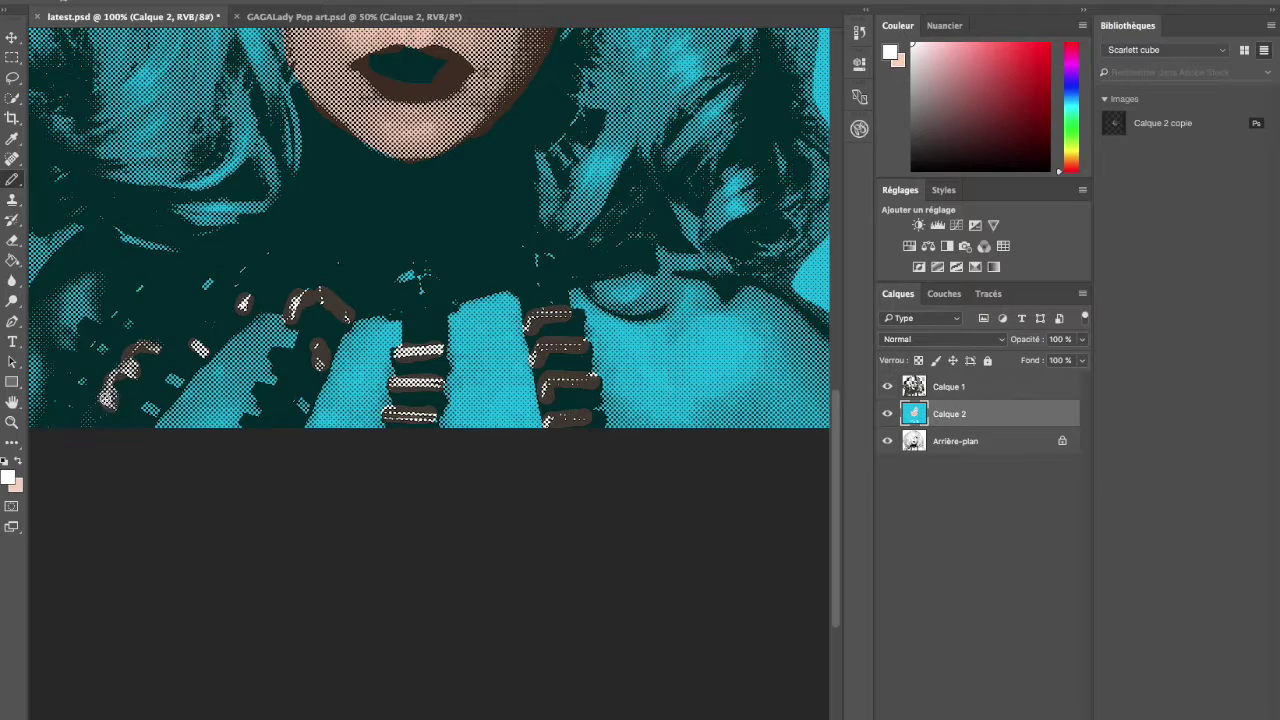
left_click(177, 382)
left_click(203, 287)
left_click(127, 324)
left_click(100, 348)
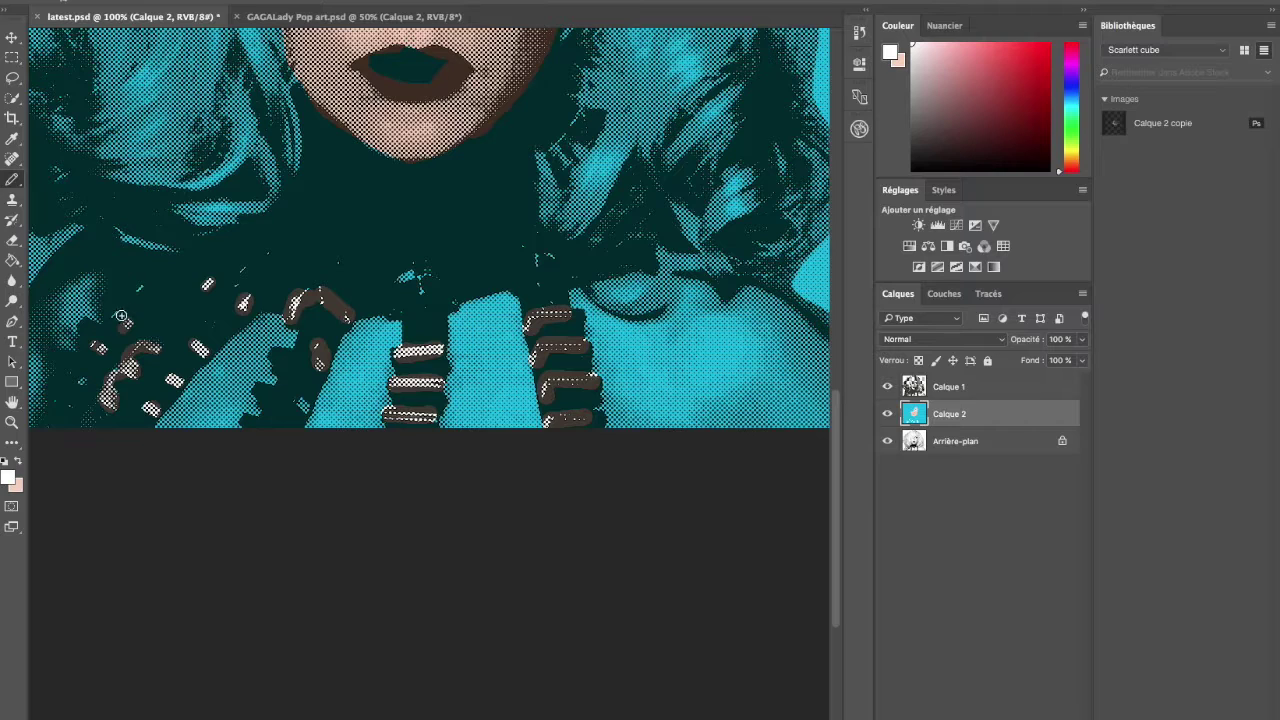
left_click(116, 315)
left_click_drag(136, 294, 143, 286)
mouse_move(405, 275)
left_mouse_down()
mouse_move(420, 283)
mouse_move(409, 274)
mouse_move(423, 271)
mouse_move(418, 280)
left_mouse_up()
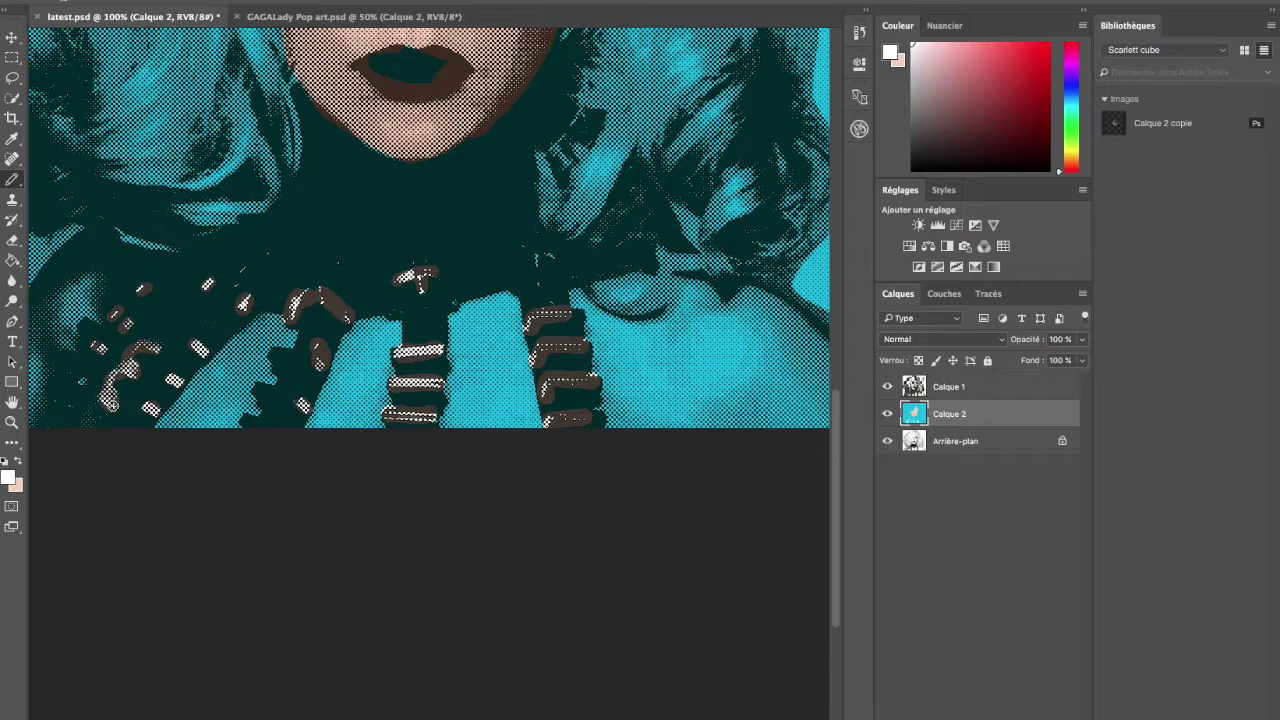
left_click_drag(91, 413, 97, 417)
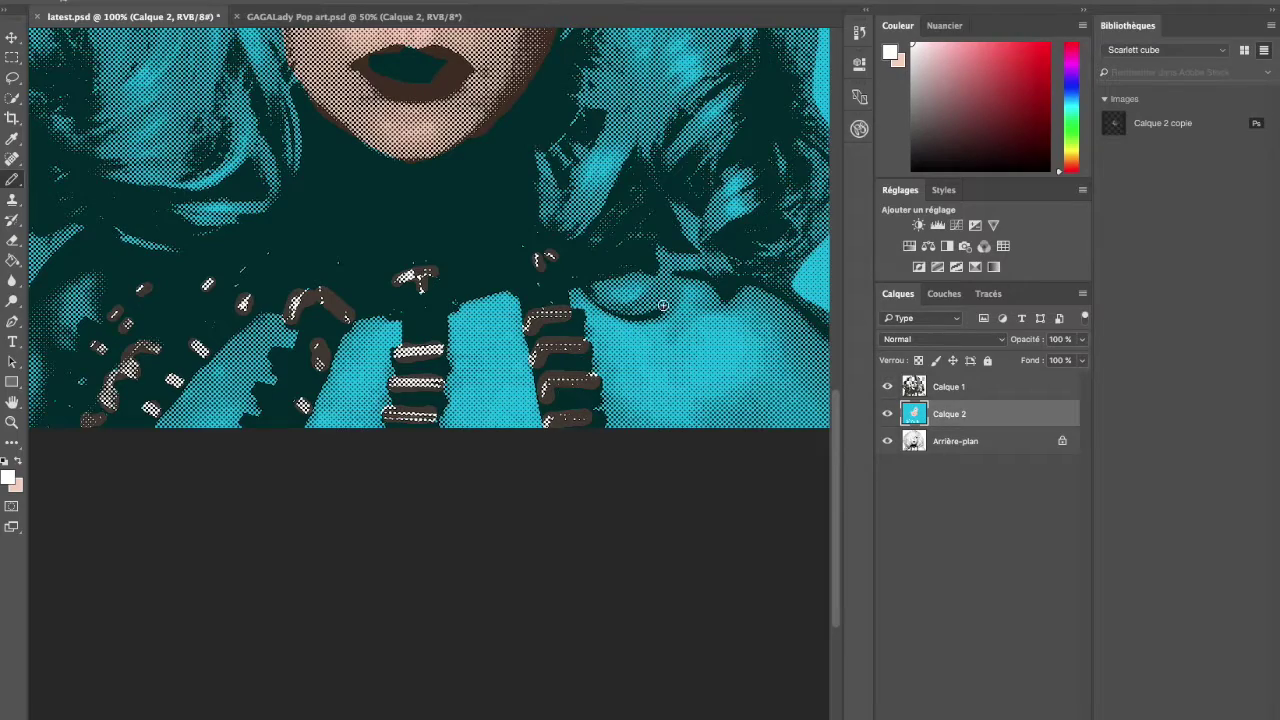
Try painting the lips on Calque 2 with dark red #9f0b0b
left_click_drag(834, 408, 834, 237)
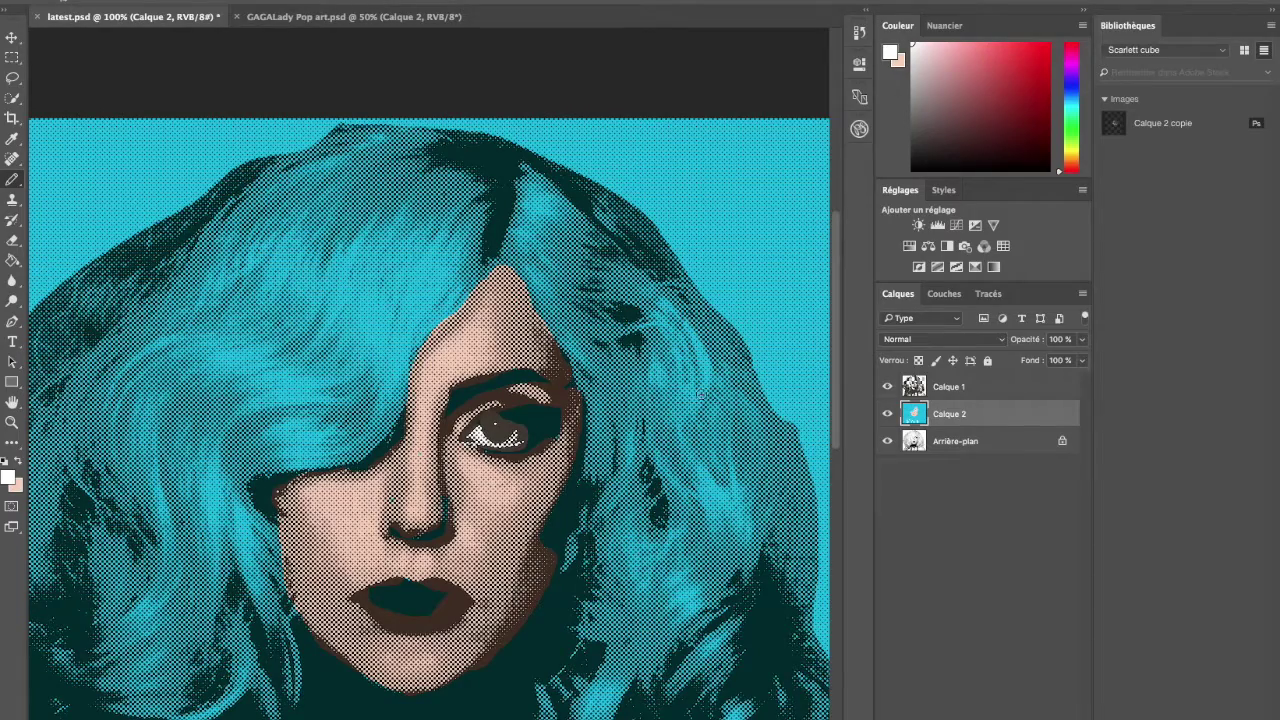
left_click_drag(838, 320, 834, 363)
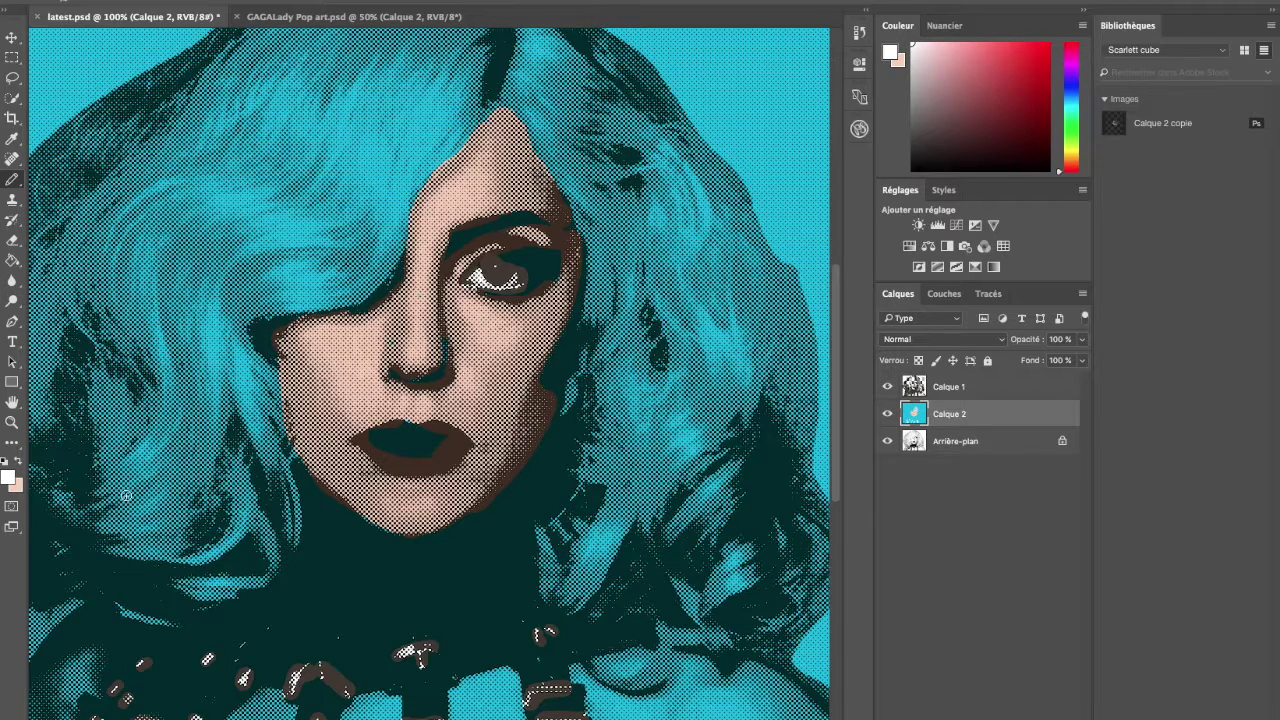
left_click(12, 480)
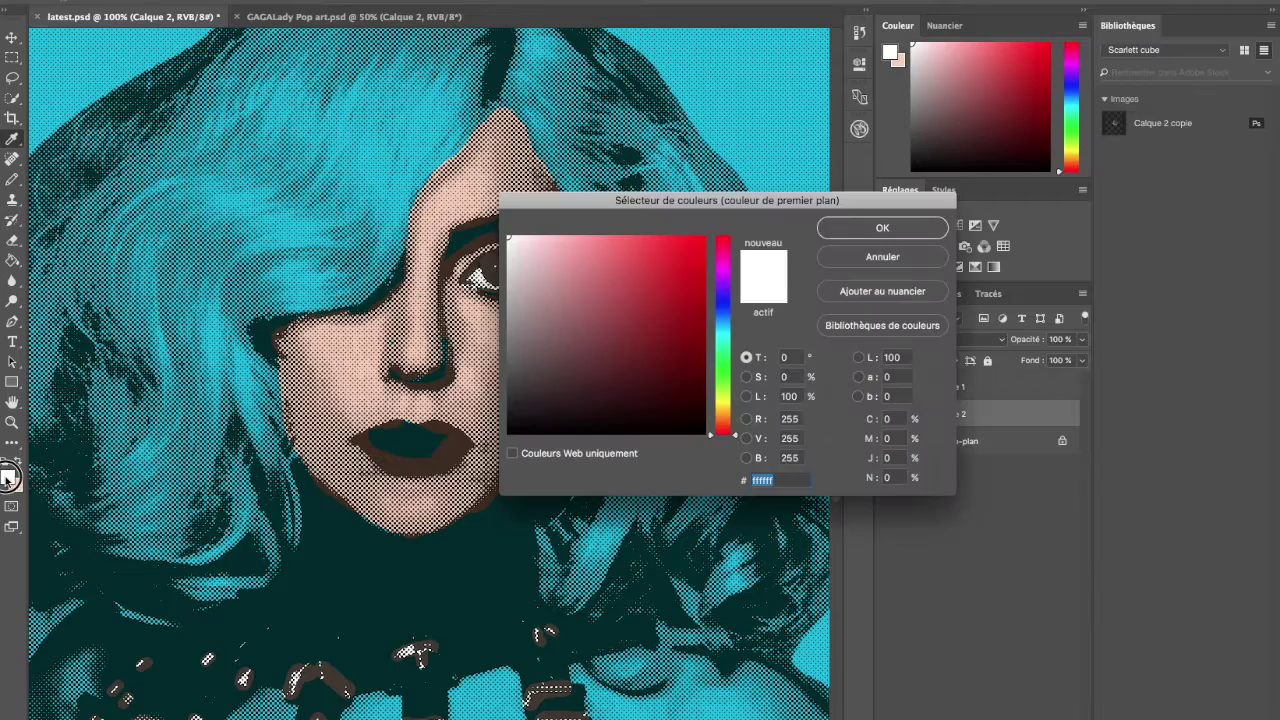
left_click(691, 312)
left_click(862, 232)
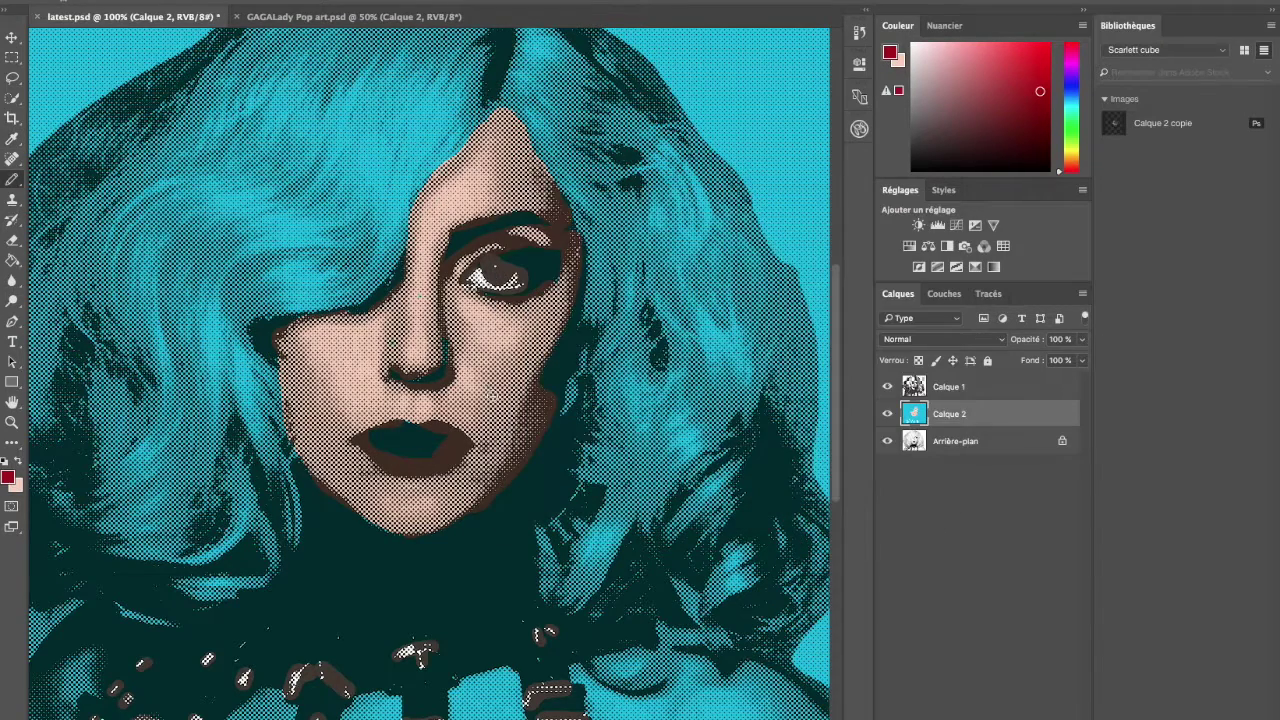
left_click_drag(452, 443, 420, 437)
key("ctrl+z")
key("ctrl+z")
key("ctrl+minus")
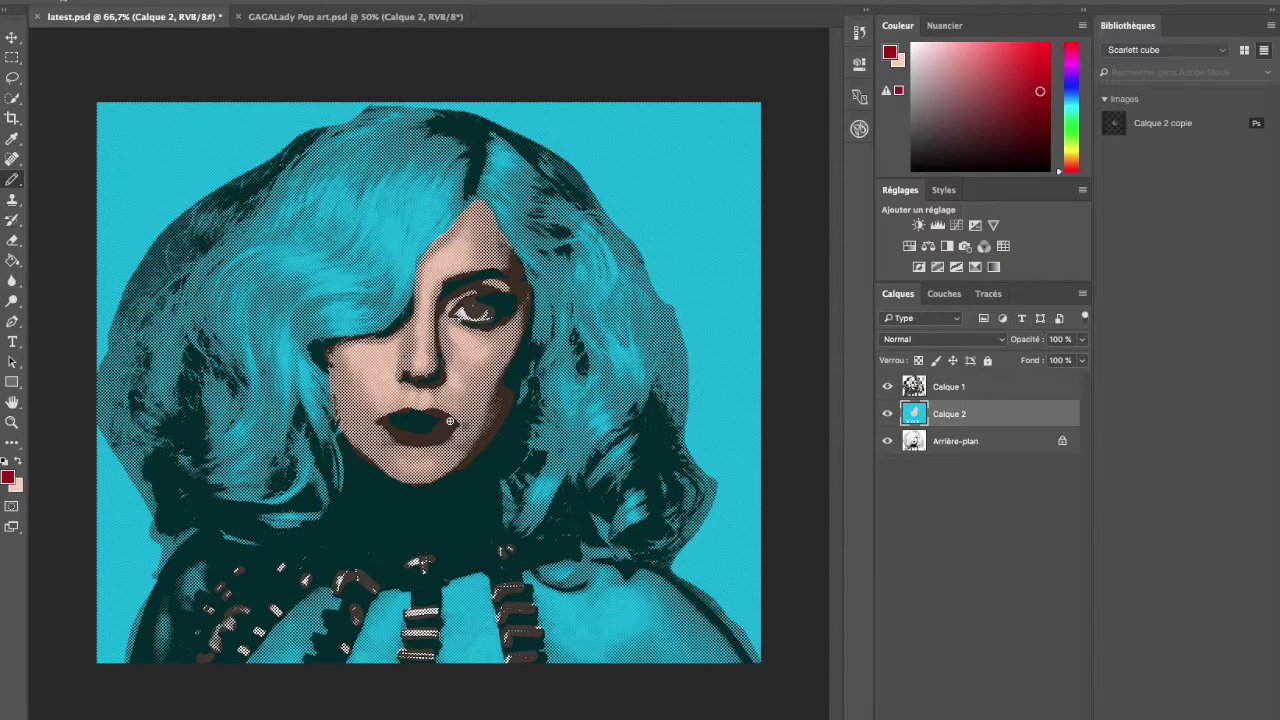
mouse_move(450, 422)
left_mouse_down()
mouse_move(415, 436)
mouse_move(445, 425)
left_mouse_up()
key("ctrl+z")
Set the foreground colour to a brighter red and try it on the lips on Calque 2, undoing the strokes
left_click(9, 482)
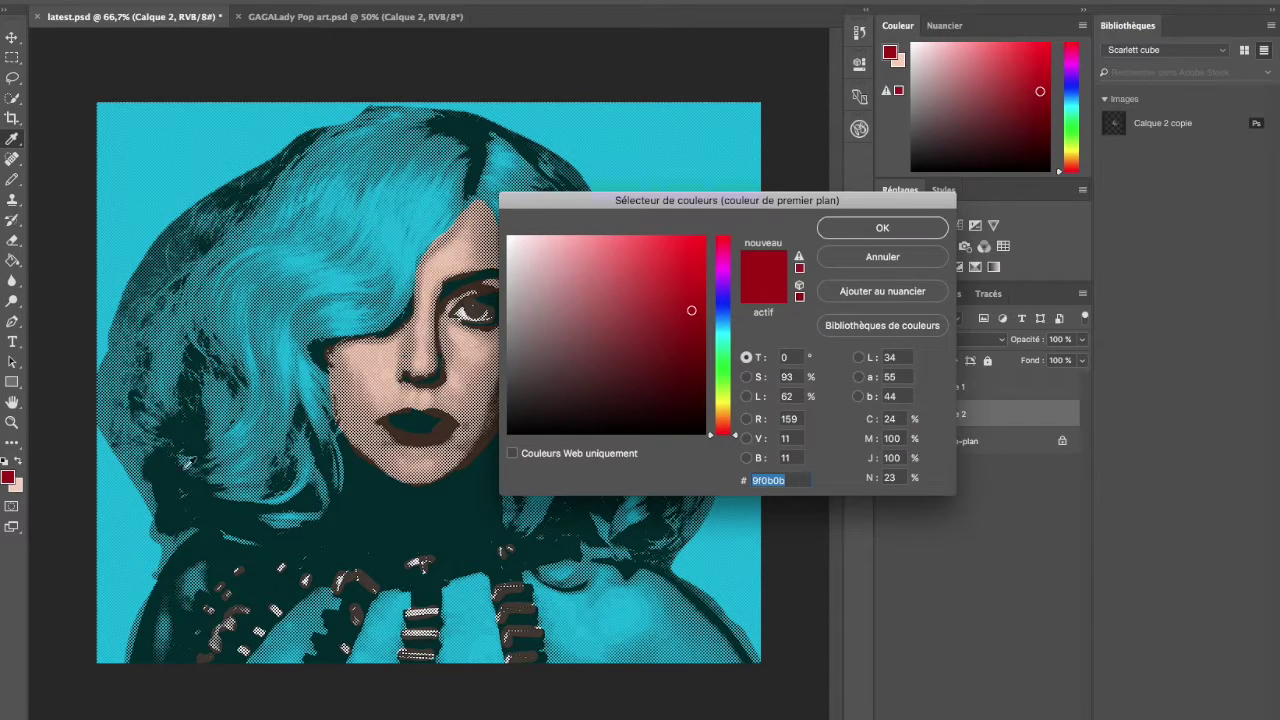
left_click(697, 239)
left_click(832, 227)
mouse_move(446, 418)
left_mouse_down()
mouse_move(428, 436)
mouse_move(443, 423)
mouse_move(425, 434)
mouse_move(382, 424)
mouse_move(422, 443)
mouse_move(455, 428)
mouse_move(408, 409)
mouse_move(375, 417)
left_mouse_up()
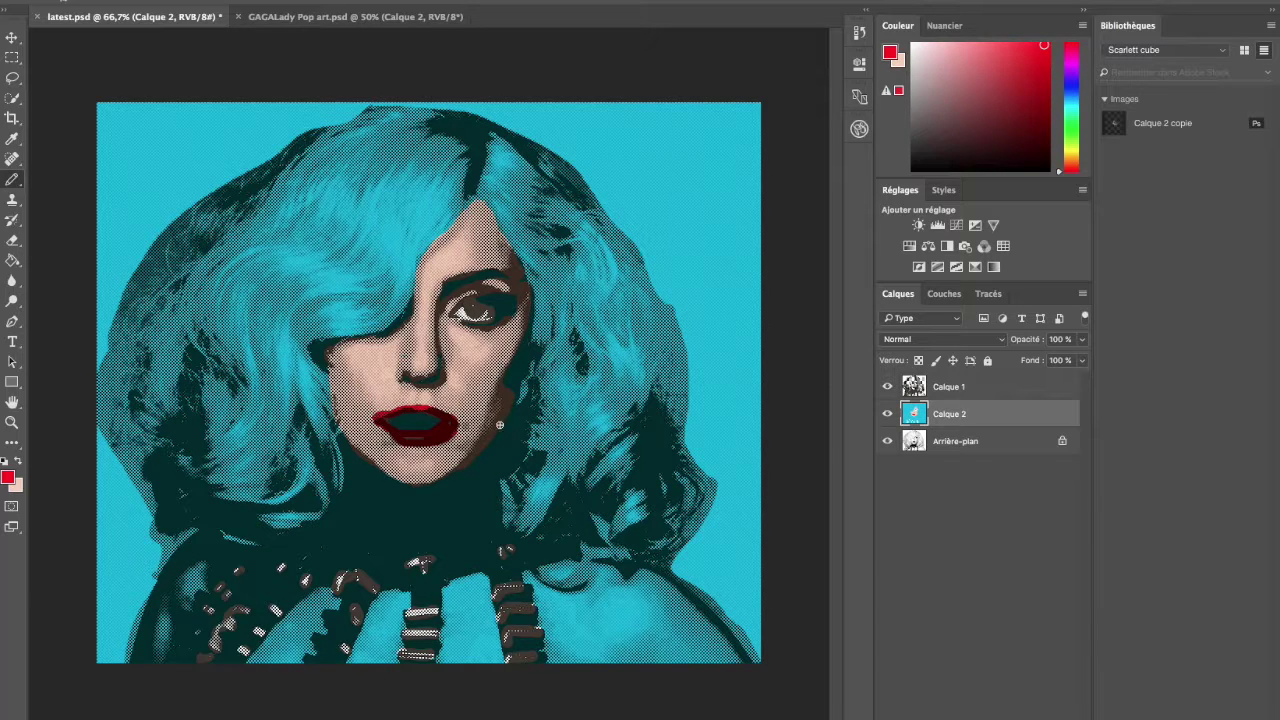
key("ctrl+z")
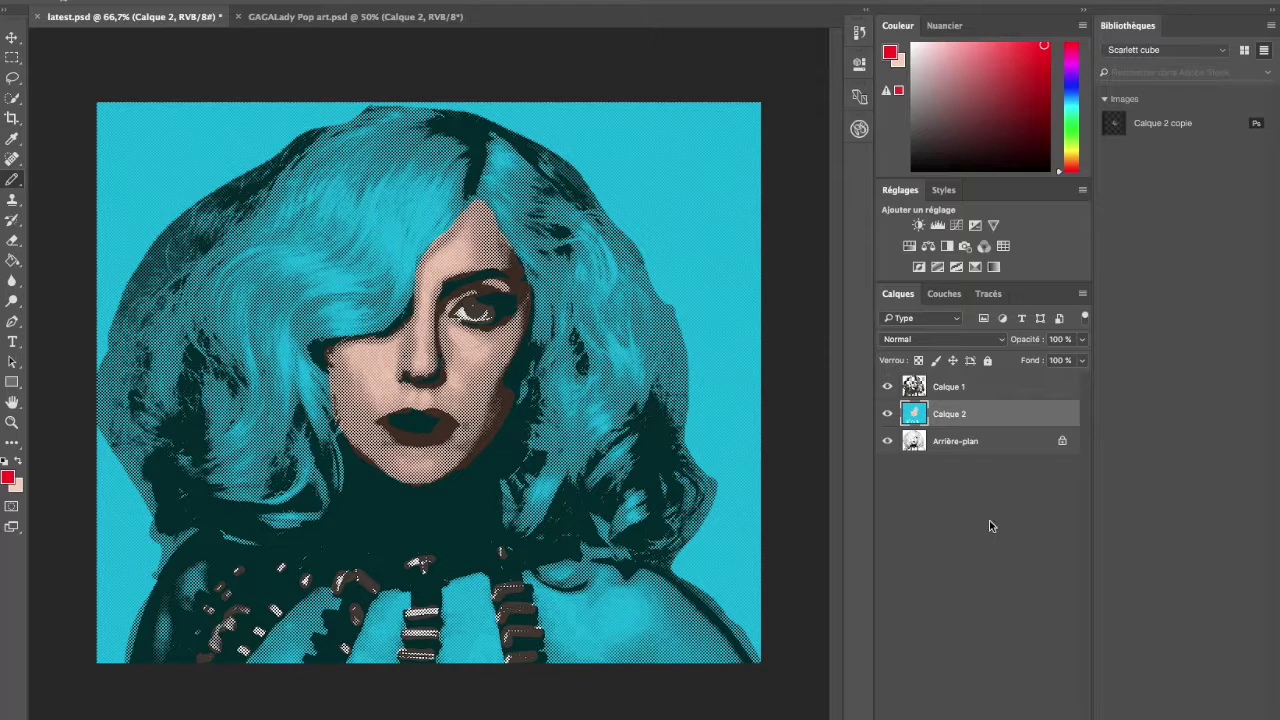
Add a new layer above Calque 2 and try painting the lips red freehand on it, undoing the strokes
key("ctrl+shift+alt+n")
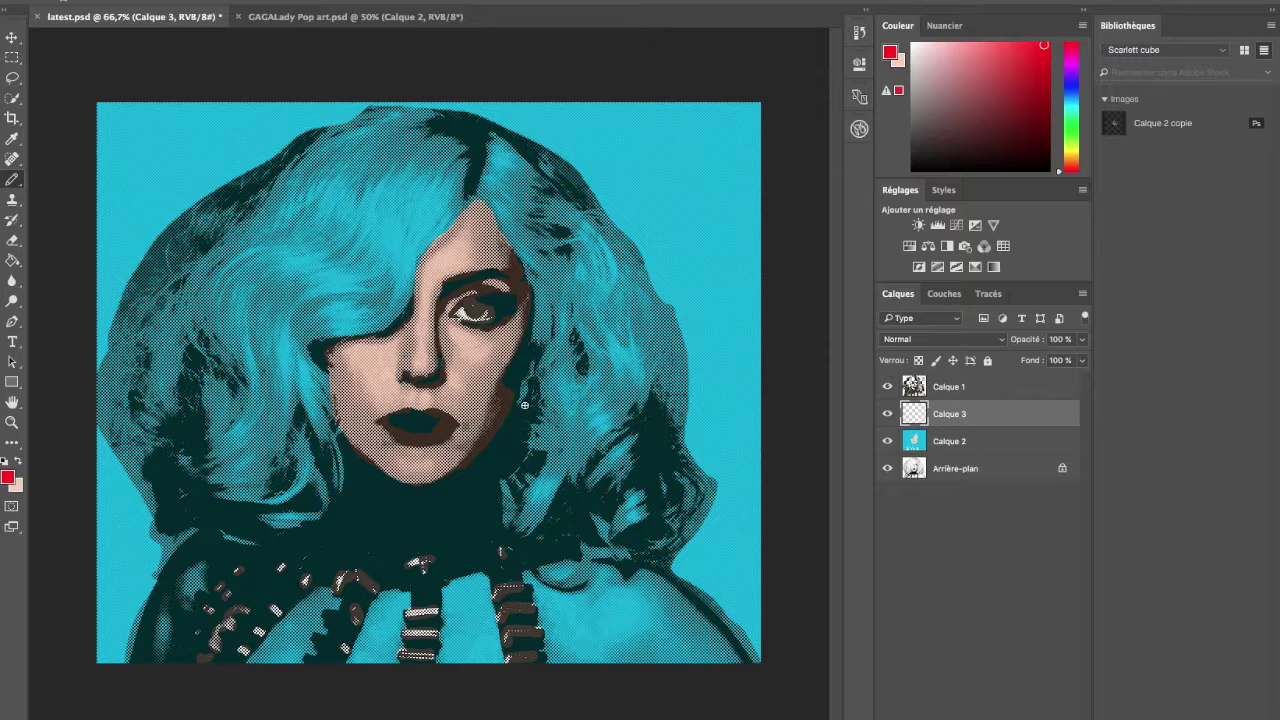
mouse_move(446, 421)
left_mouse_down()
mouse_move(432, 432)
mouse_move(442, 436)
mouse_move(392, 432)
mouse_move(416, 435)
left_mouse_up()
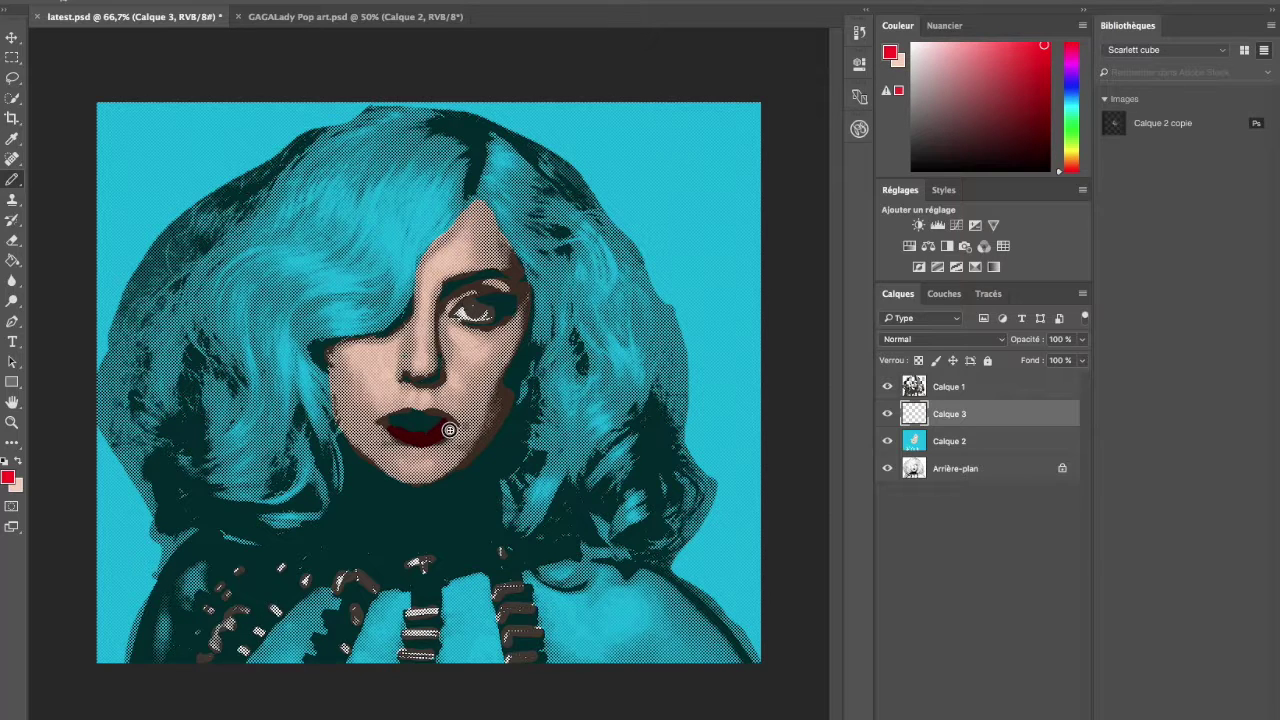
key("ctrl+z")
key("ctrl+z")
key("ctrl+z")
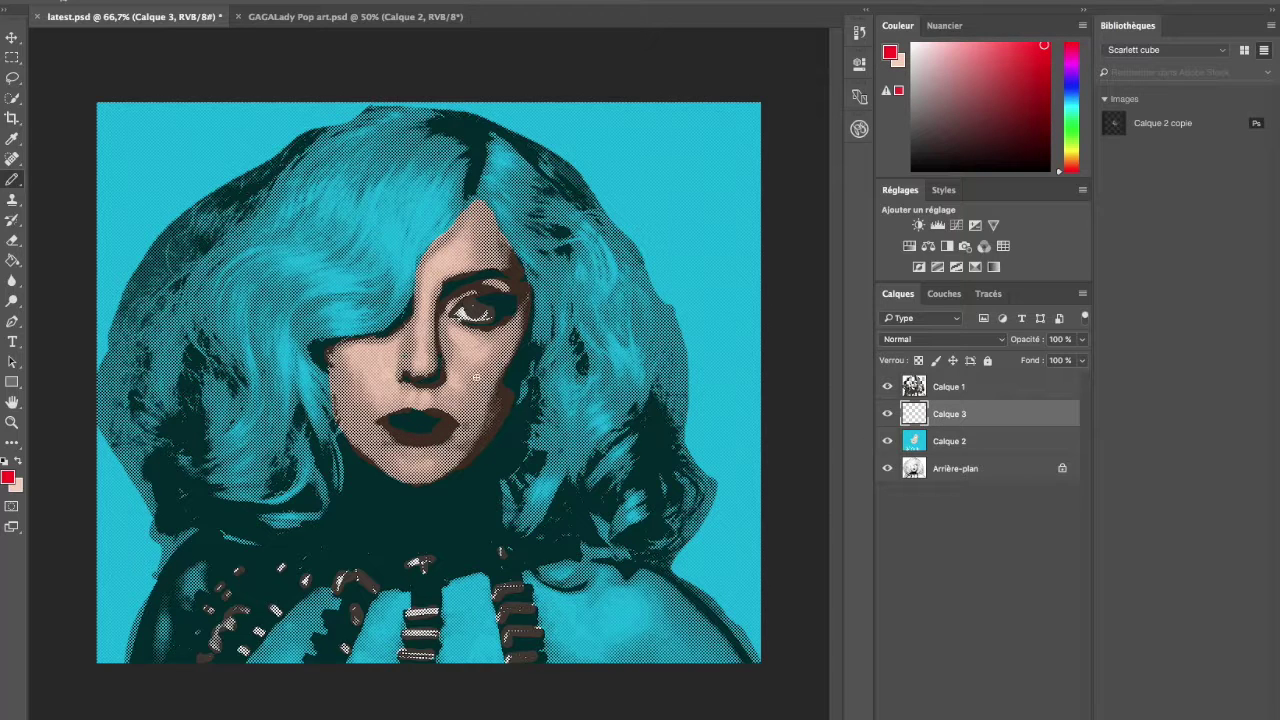
Trace a closed Pen tool path around the outer contour of the lips
key("p")
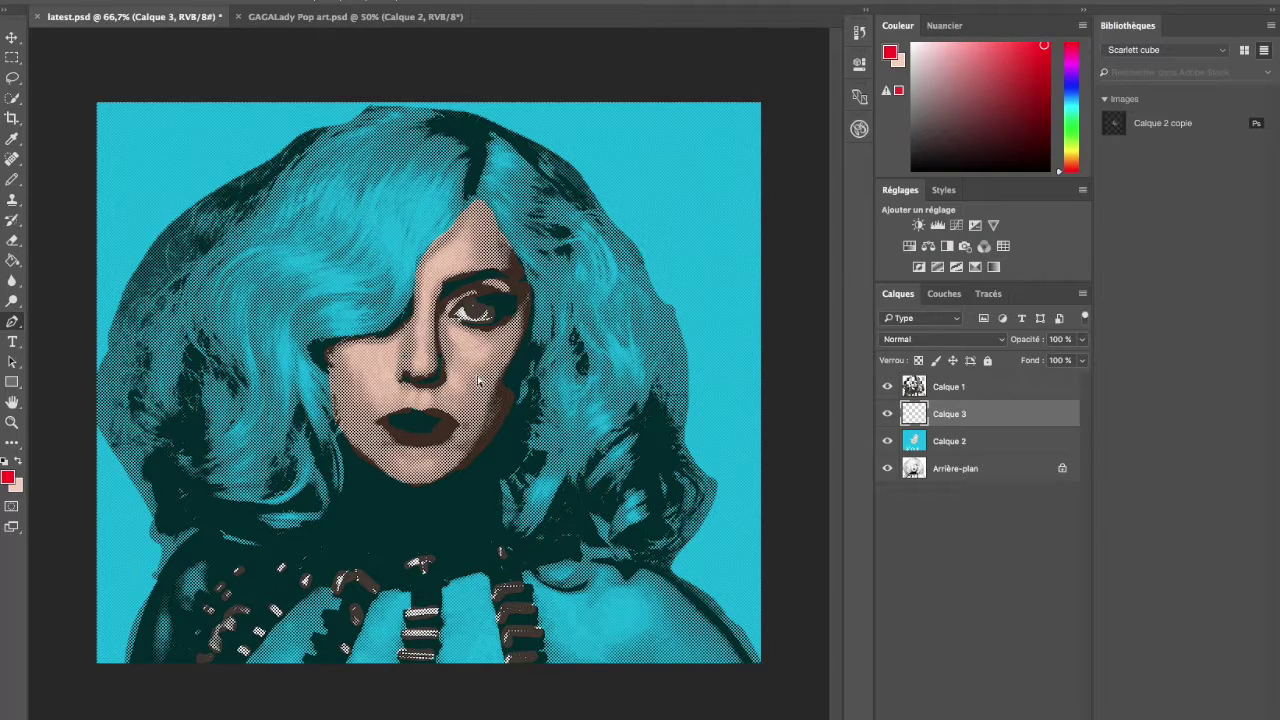
key("ctrl+plus")
key("ctrl+plus")
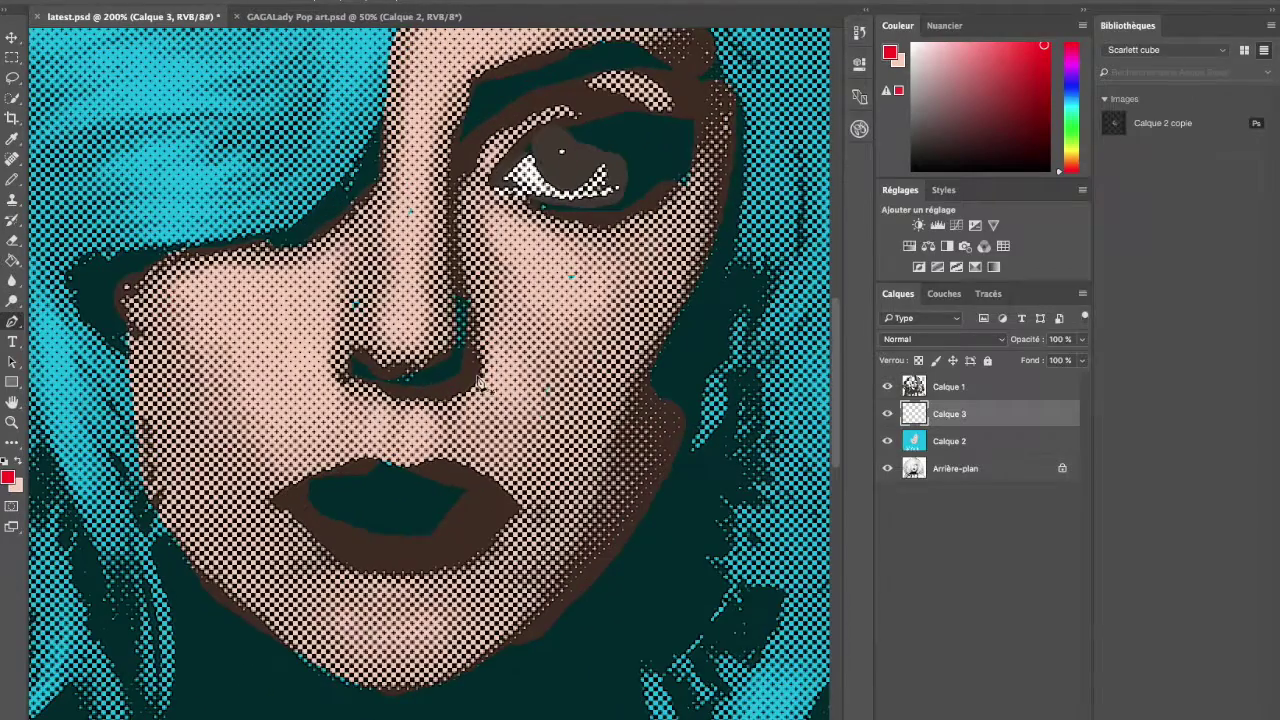
left_click(405, 465)
left_click(480, 475)
left_click(510, 506)
left_click(462, 566)
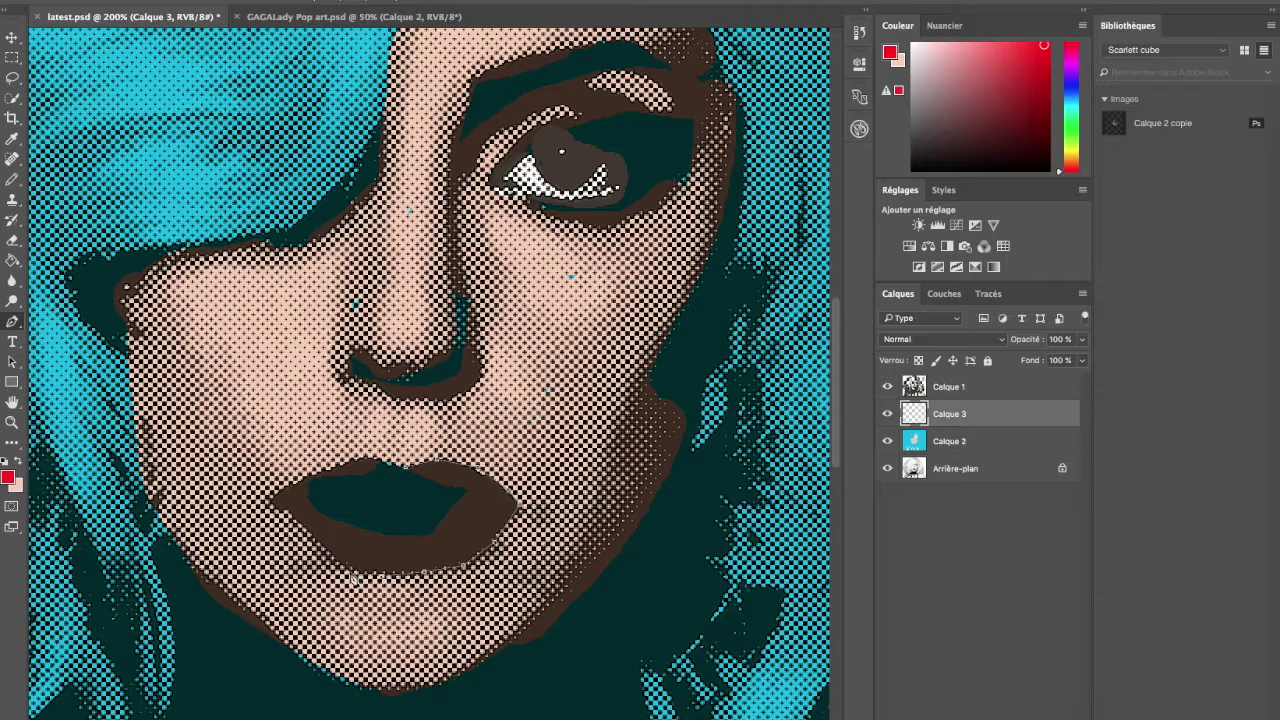
left_click(285, 513)
left_click(364, 463)
left_click(391, 466)
Convert the lip path into a new anti-aliased selection with a 0-pixel feather
right_click(471, 487)
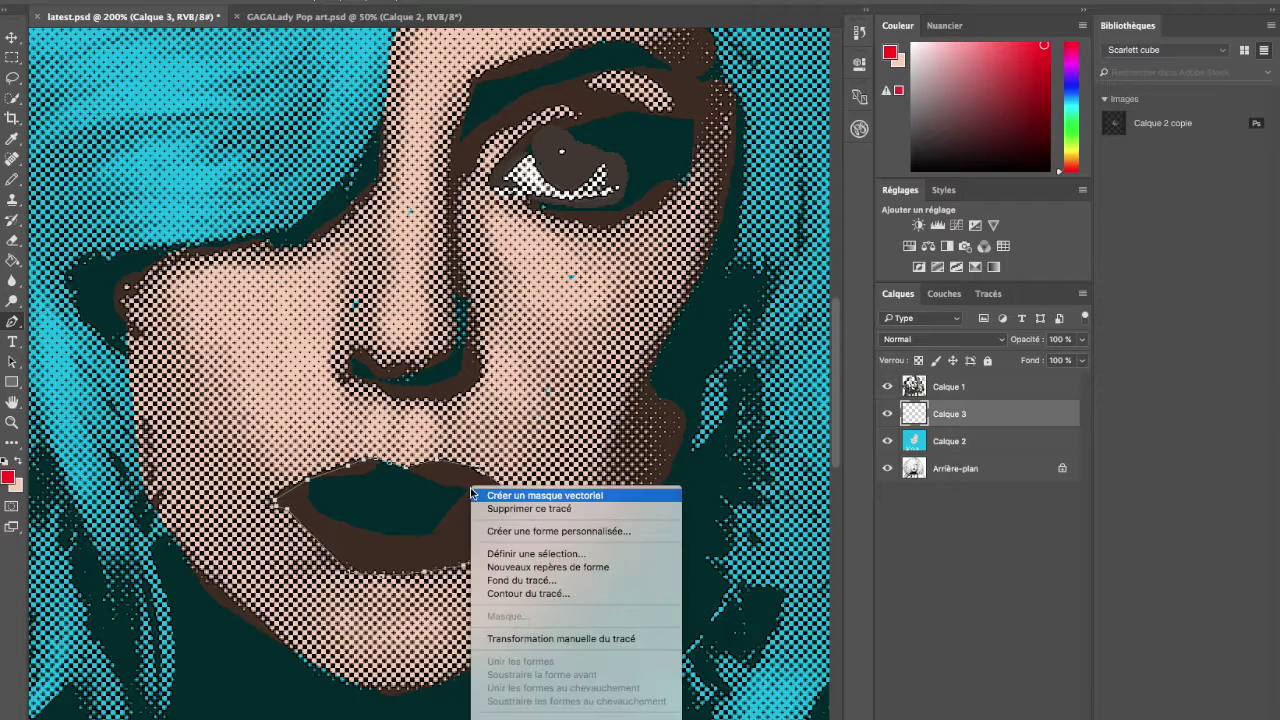
left_click(540, 554)
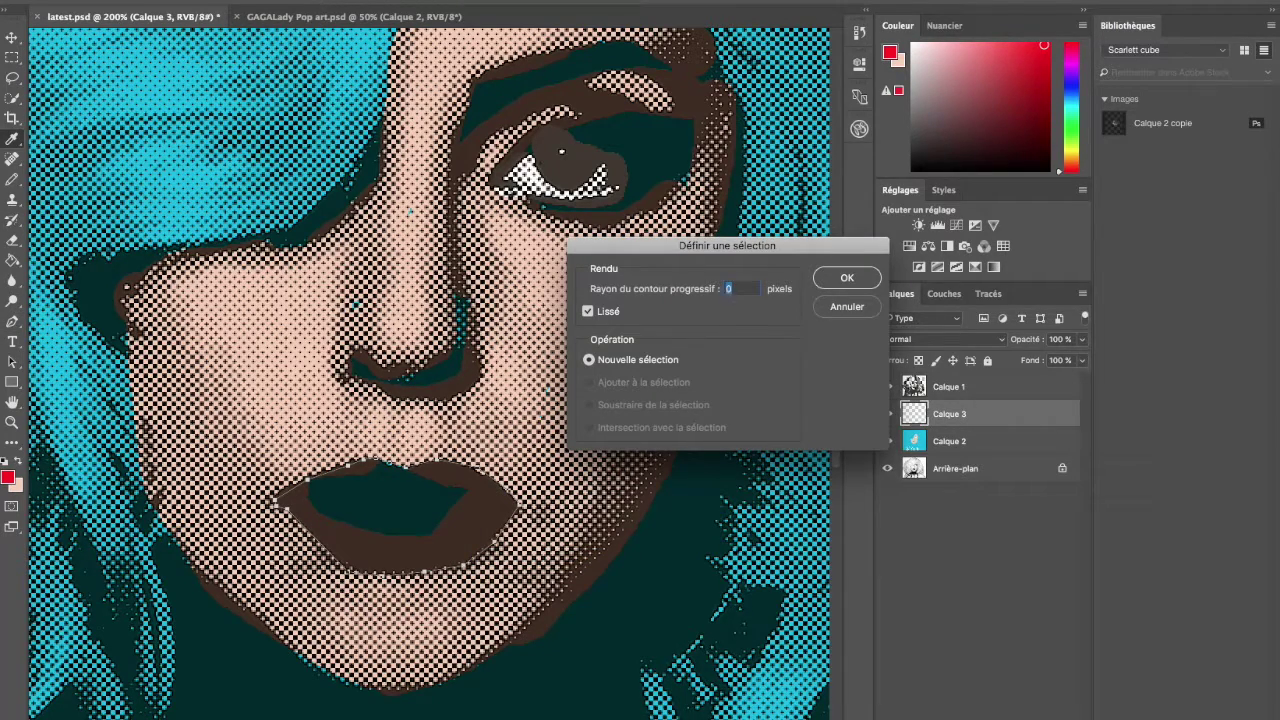
key("Return")
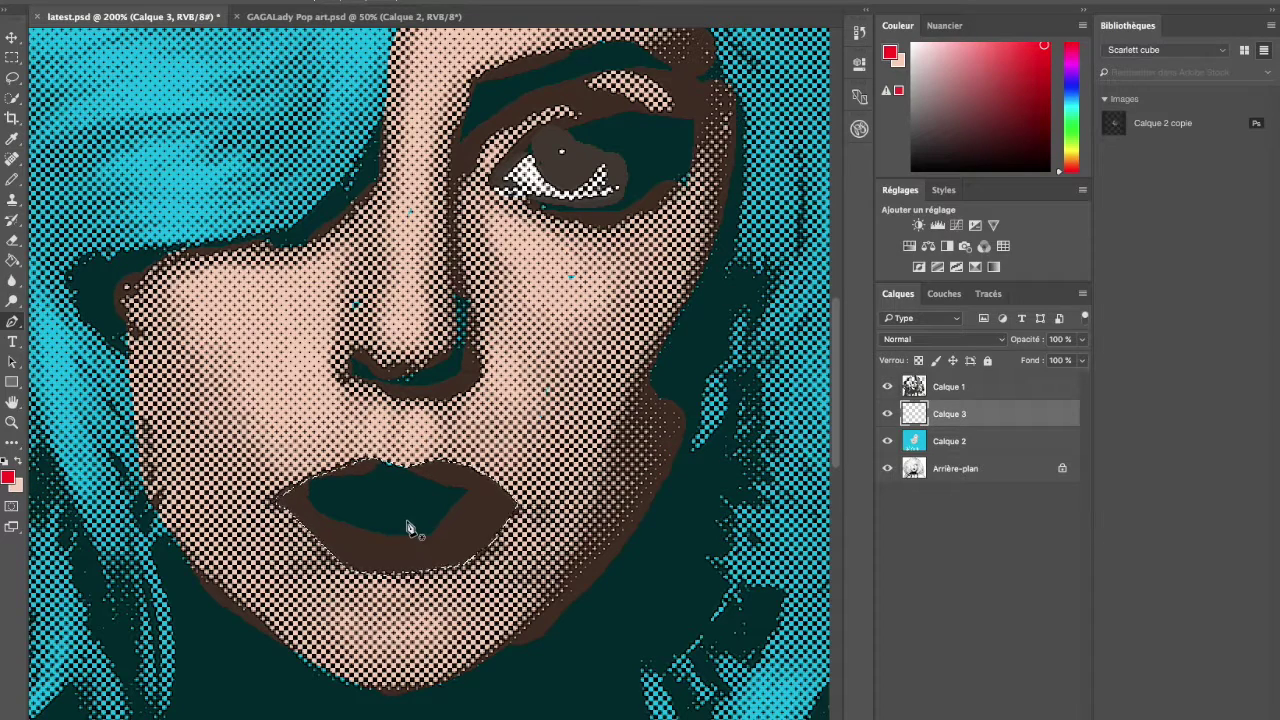
Paint the selected lips red with the pencil on Calque 3 and save the document
key("b")
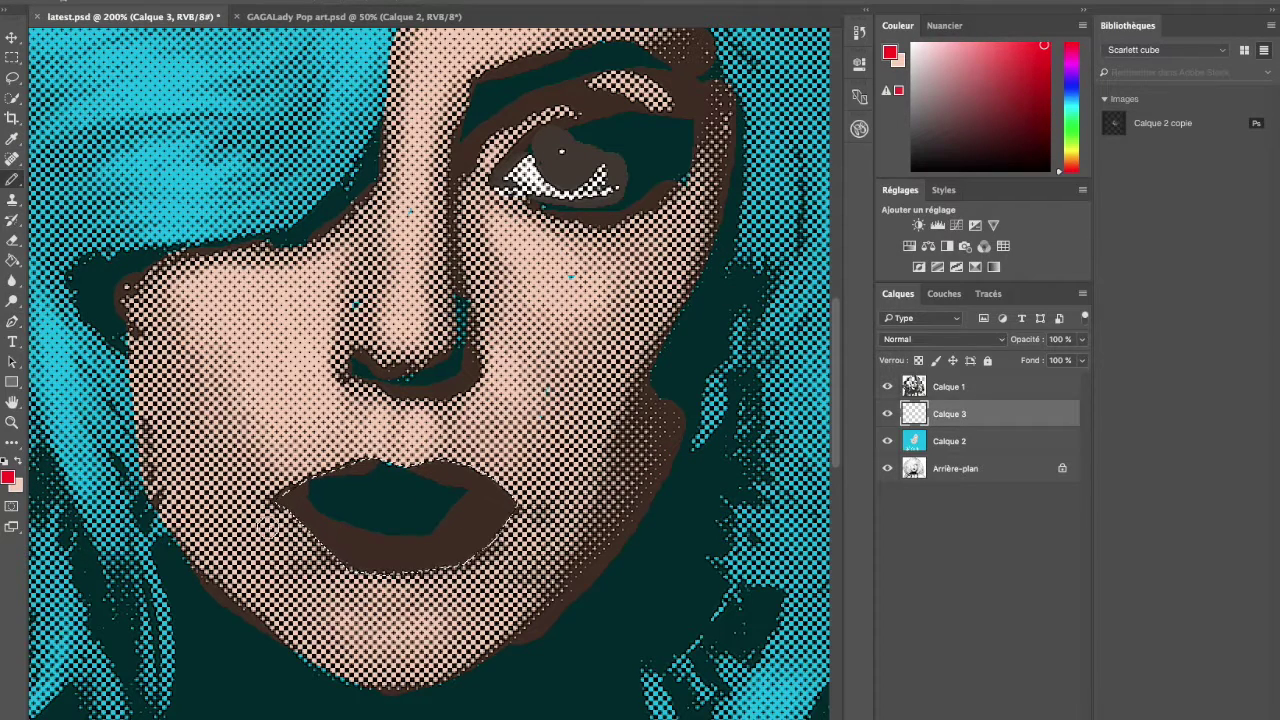
mouse_move(286, 491)
left_mouse_down()
mouse_move(371, 549)
mouse_move(286, 497)
mouse_move(368, 464)
mouse_move(291, 488)
mouse_move(298, 510)
mouse_move(366, 563)
mouse_move(454, 552)
mouse_move(336, 529)
mouse_move(406, 544)
mouse_move(452, 533)
left_mouse_up()
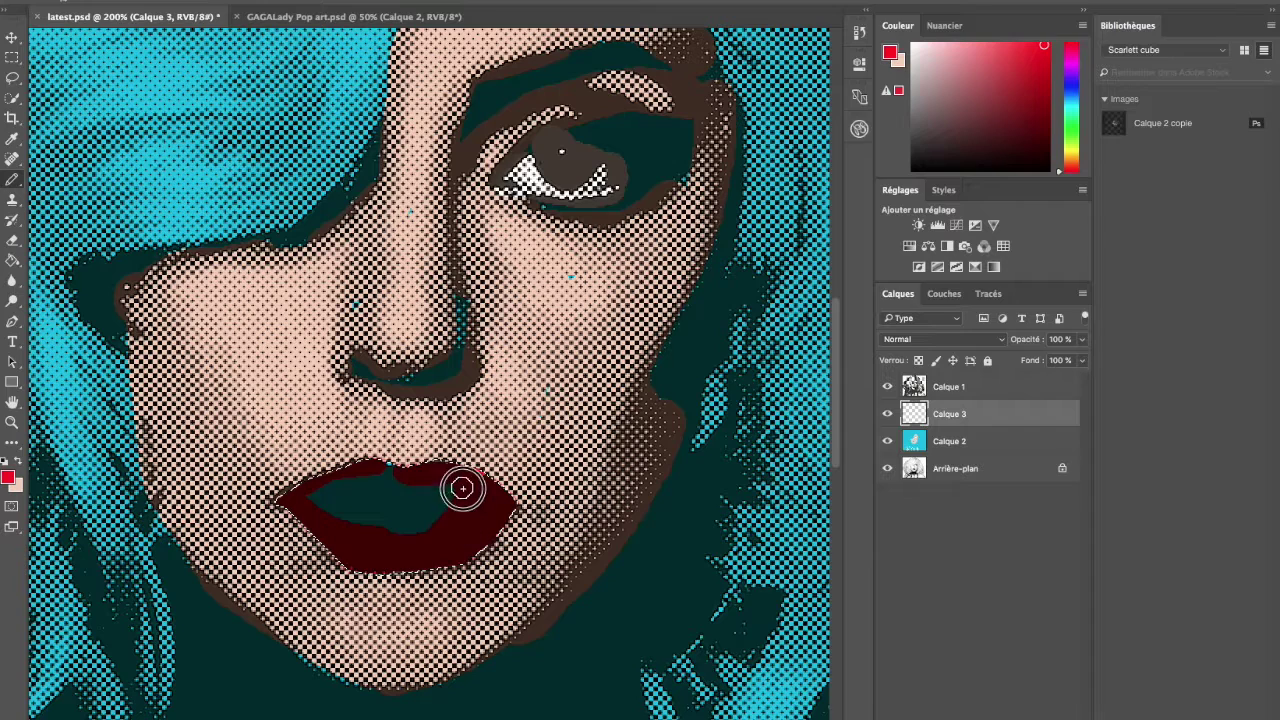
mouse_move(388, 467)
left_mouse_down()
mouse_move(278, 495)
mouse_move(358, 545)
mouse_move(416, 548)
mouse_move(485, 523)
mouse_move(487, 483)
mouse_move(472, 475)
mouse_move(490, 482)
mouse_move(468, 474)
mouse_move(479, 516)
mouse_move(423, 545)
mouse_move(416, 563)
mouse_move(467, 566)
mouse_move(410, 548)
left_mouse_up()
key("ctrl+s")
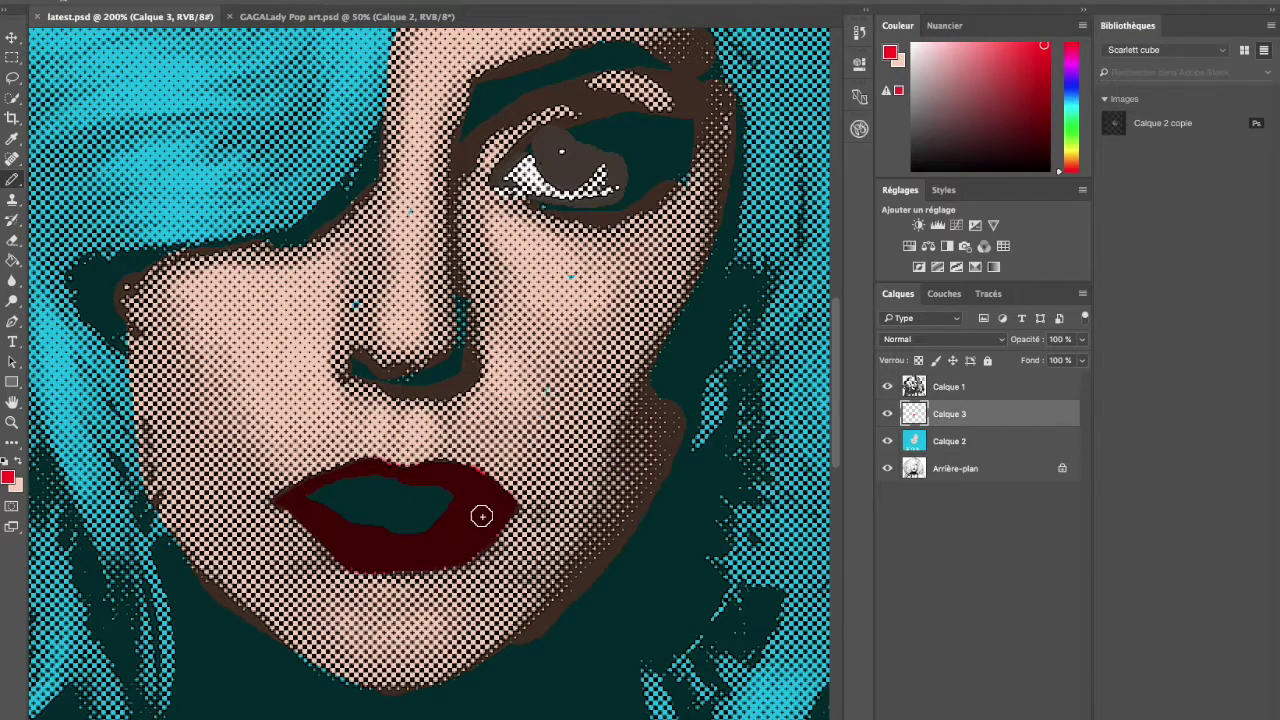
Select Calque 2 and sample the skin tone between the nose and the lips as the foreground colour
key("ctrl+plus")
key("ctrl+0")
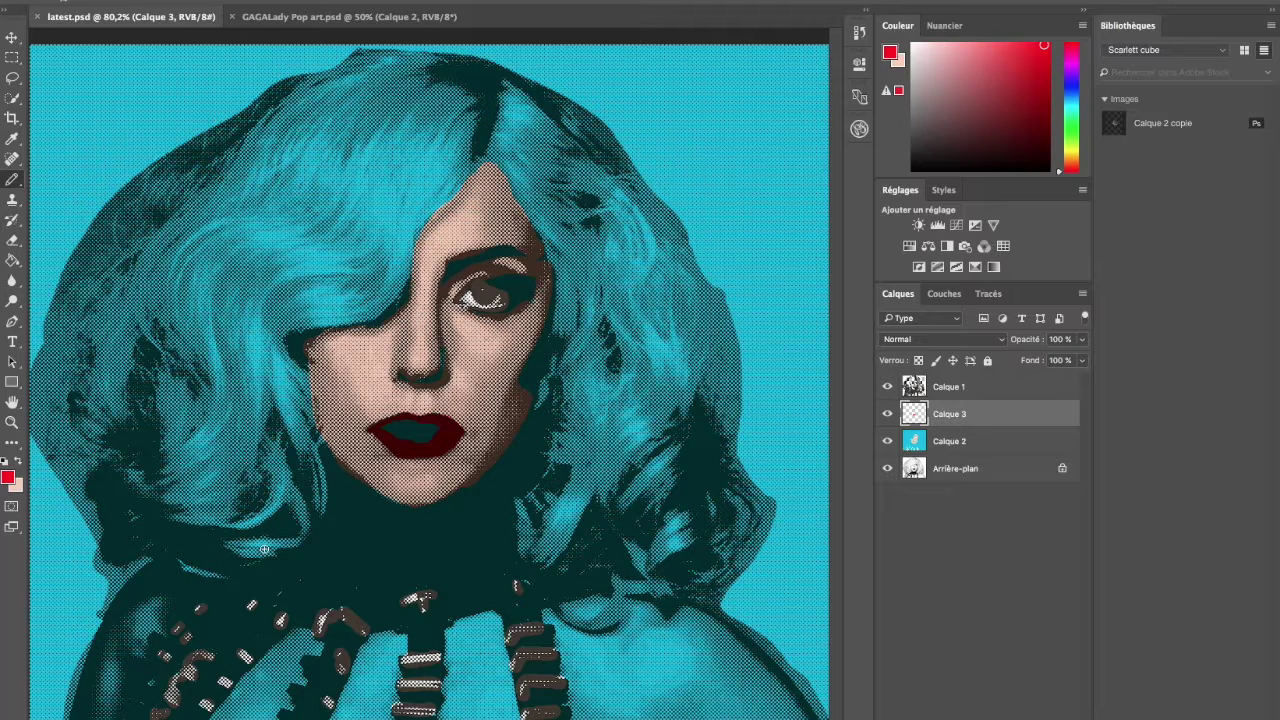
key("i")
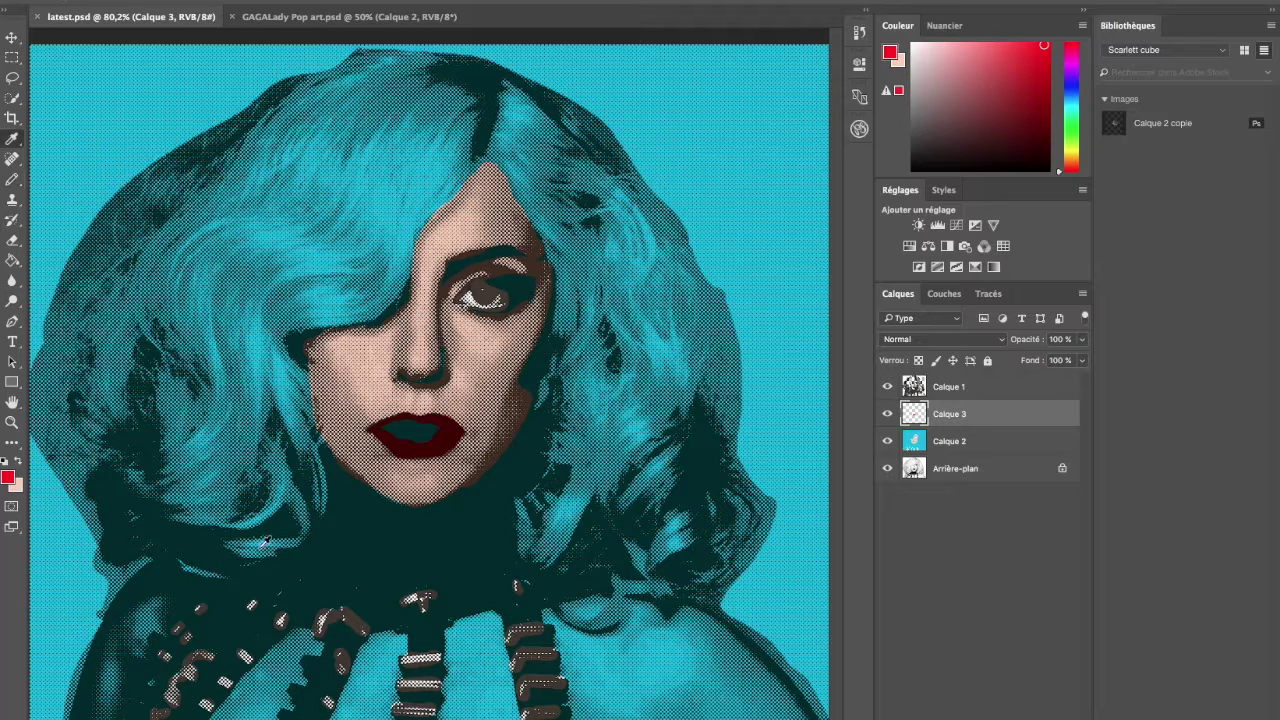
left_click(969, 442)
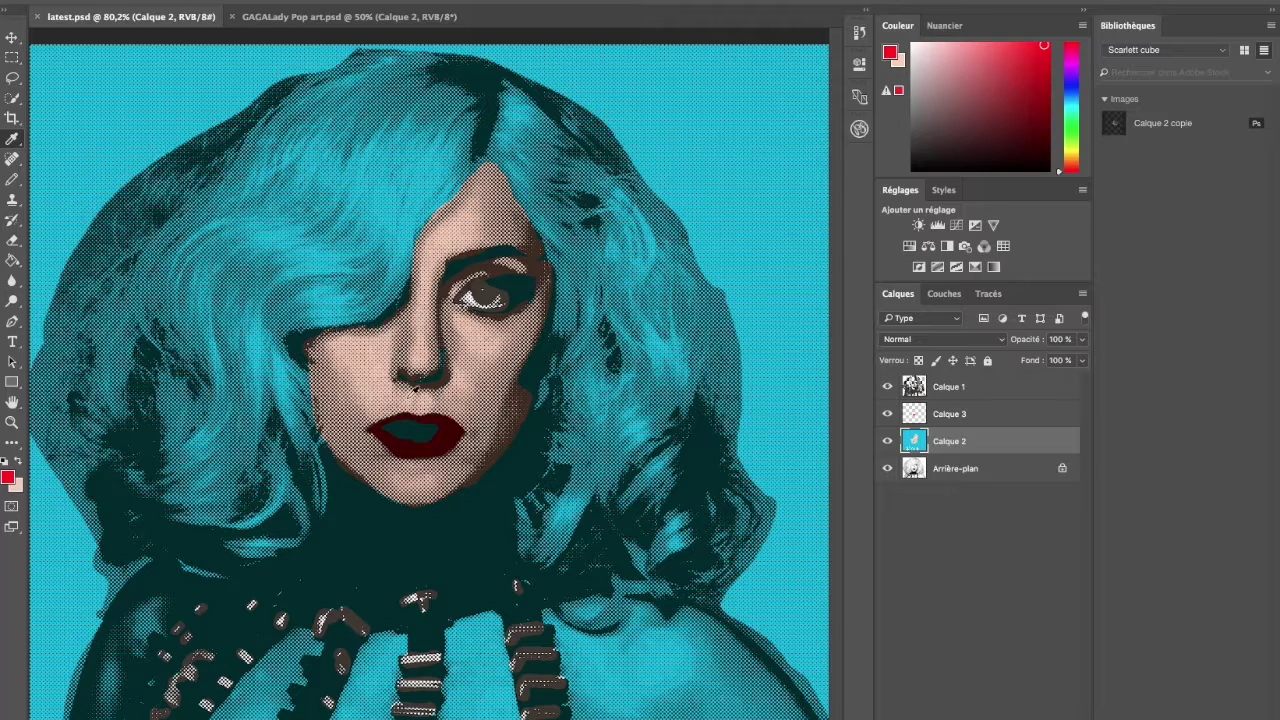
left_click(417, 393)
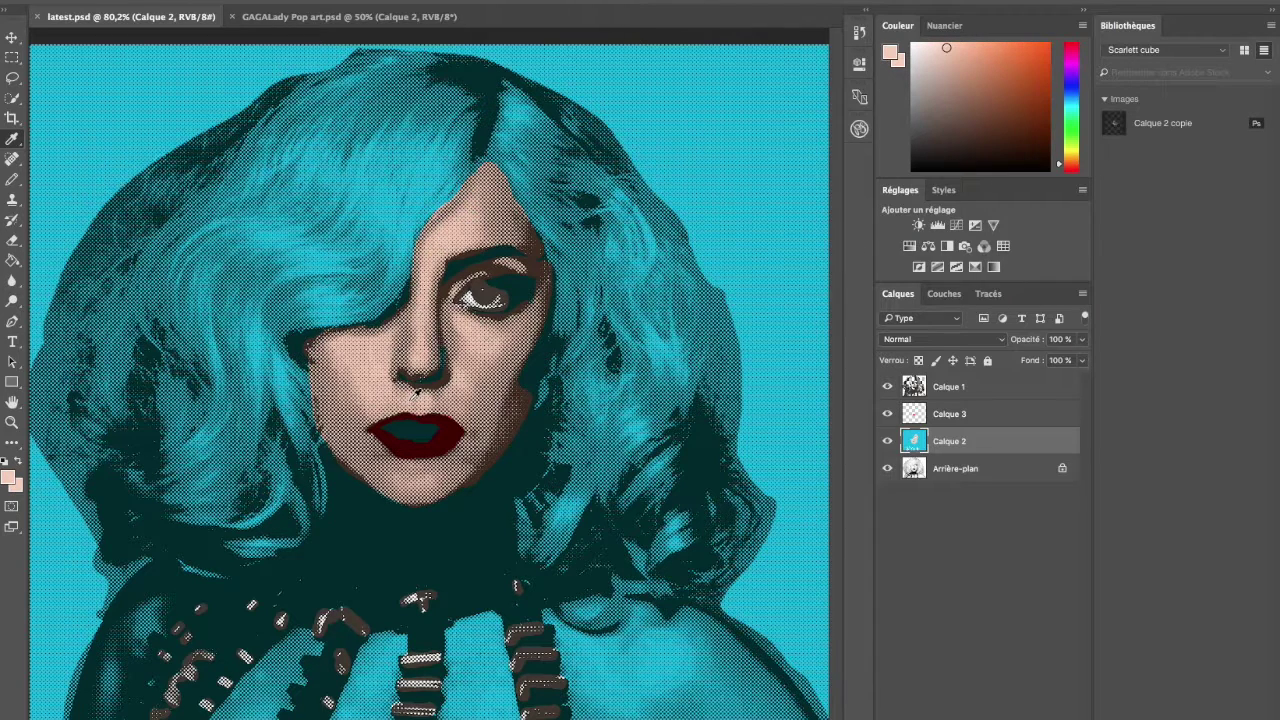
Enlarge the pencil to 59 px and paint the large bare shoulder on the picture's right side in the skin tone on Calque 2
key("b")
right_click(597, 667)
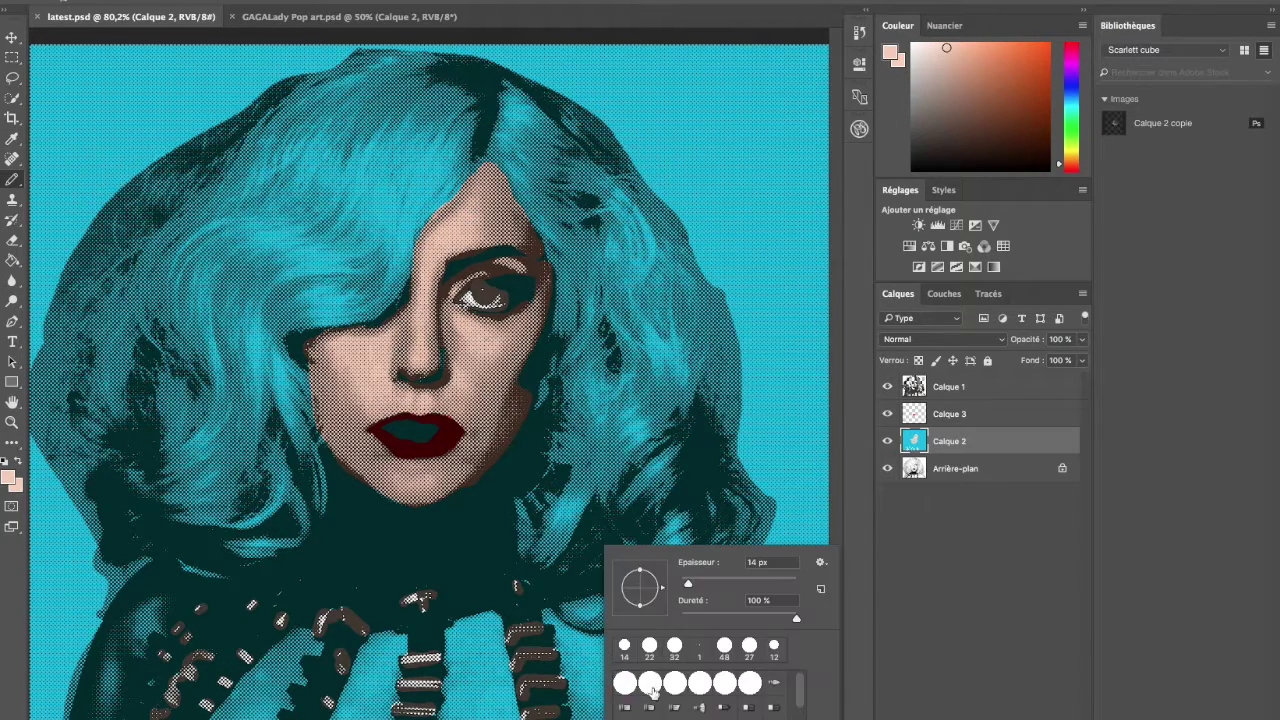
left_click_drag(699, 581, 713, 583)
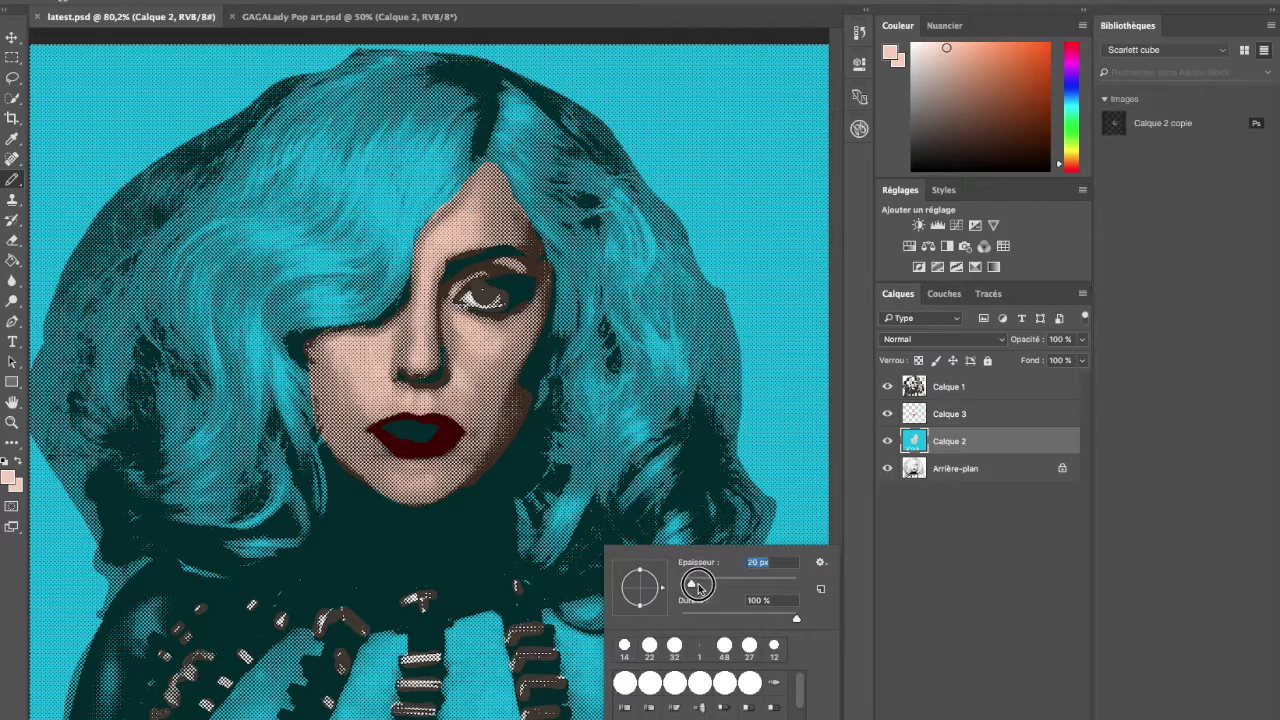
left_click(578, 627)
mouse_move(586, 637)
left_mouse_down()
mouse_move(562, 612)
mouse_move(634, 606)
mouse_move(687, 622)
mouse_move(790, 695)
mouse_move(788, 706)
mouse_move(700, 684)
mouse_move(701, 700)
mouse_move(603, 694)
mouse_move(571, 663)
mouse_move(623, 640)
mouse_move(714, 669)
mouse_move(597, 678)
mouse_move(755, 685)
left_mouse_up()
Paint the narrow shoulder on the picture's left and the opposite shoulder's edge beside the studs in skin tone with a smaller pencil
mouse_move(145, 612)
left_mouse_down()
mouse_move(114, 634)
mouse_move(103, 673)
left_mouse_up()
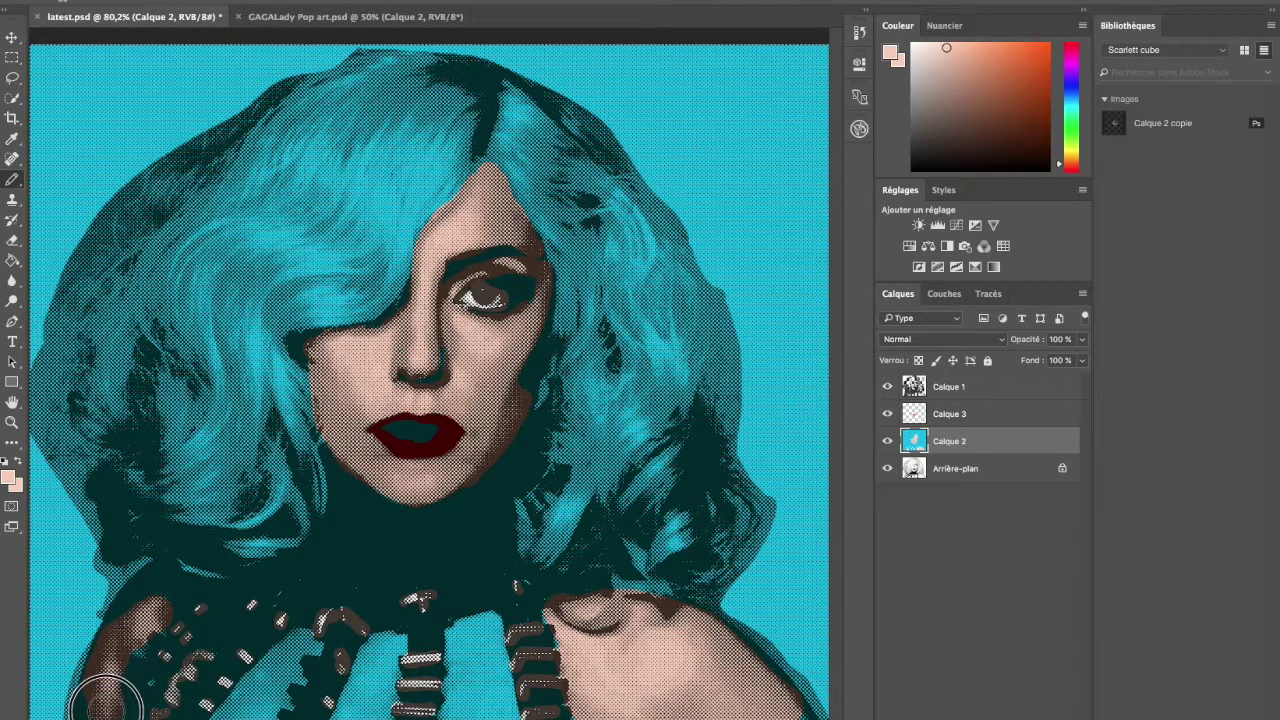
key("ctrl+z")
right_click(138, 625)
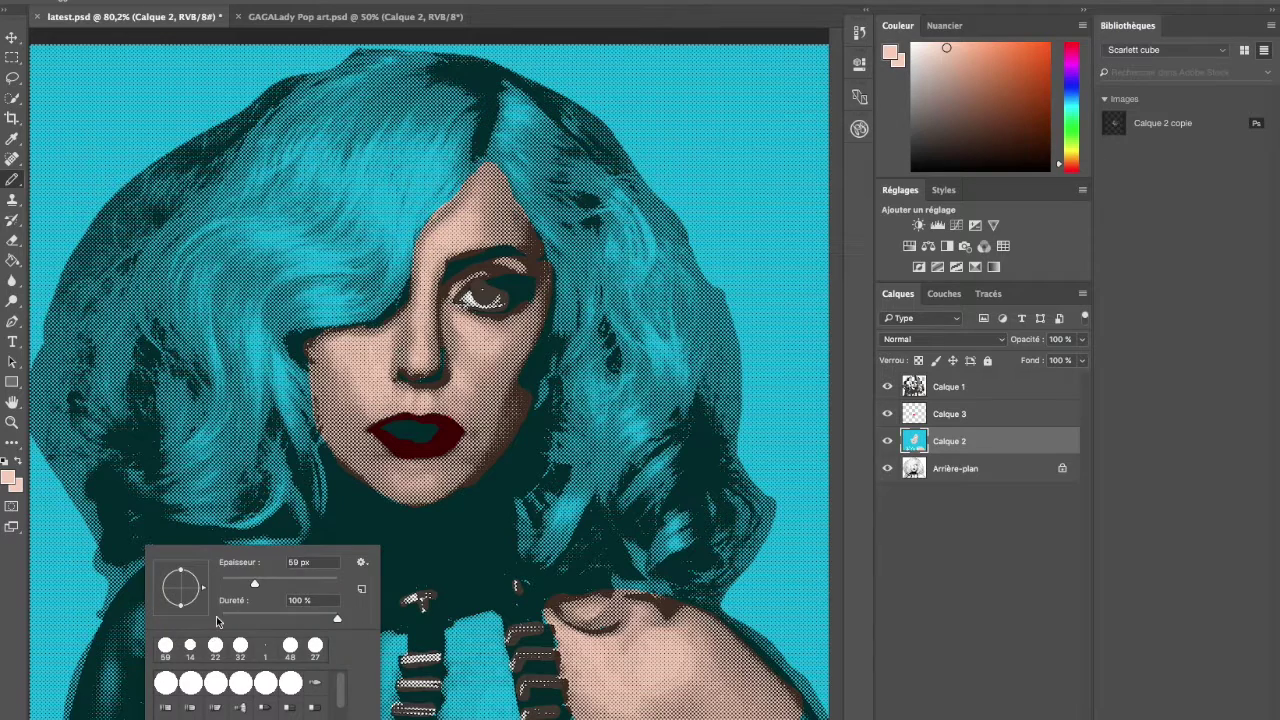
left_click_drag(257, 585, 230, 585)
key("Return")
mouse_move(142, 622)
left_mouse_down()
mouse_move(126, 630)
mouse_move(160, 609)
mouse_move(126, 637)
mouse_move(104, 700)
mouse_move(112, 650)
mouse_move(106, 702)
mouse_move(119, 663)
left_mouse_up()
mouse_move(152, 607)
left_mouse_down()
mouse_move(138, 653)
mouse_move(125, 627)
mouse_move(161, 631)
left_mouse_up()
left_click_drag(540, 612, 565, 649)
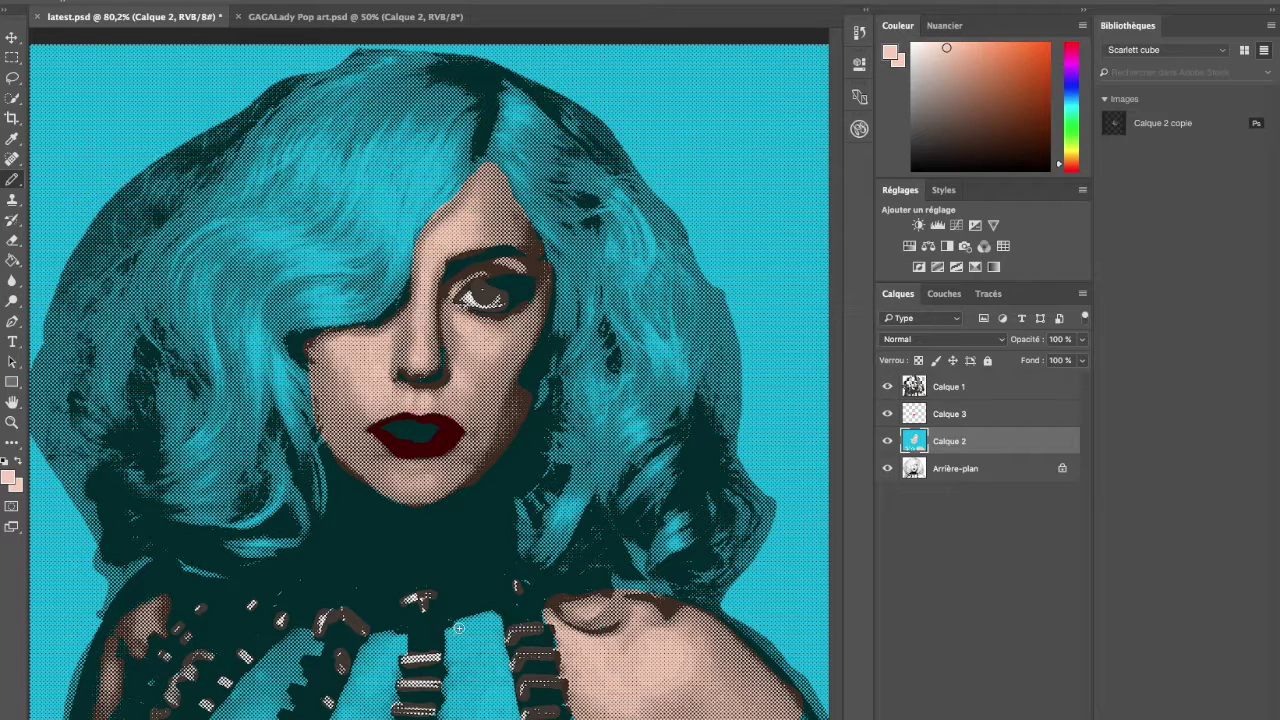
Fill the three bare skin areas between the rows of studs below the chin with the skin tone and save the document
mouse_move(451, 628)
left_mouse_down()
mouse_move(498, 623)
mouse_move(512, 715)
mouse_move(445, 713)
mouse_move(446, 635)
mouse_move(490, 620)
mouse_move(452, 642)
mouse_move(492, 629)
mouse_move(504, 705)
mouse_move(455, 710)
mouse_move(508, 710)
mouse_move(455, 705)
mouse_move(454, 645)
mouse_move(465, 681)
mouse_move(458, 650)
mouse_move(476, 640)
mouse_move(481, 654)
mouse_move(497, 618)
mouse_move(458, 628)
left_mouse_up()
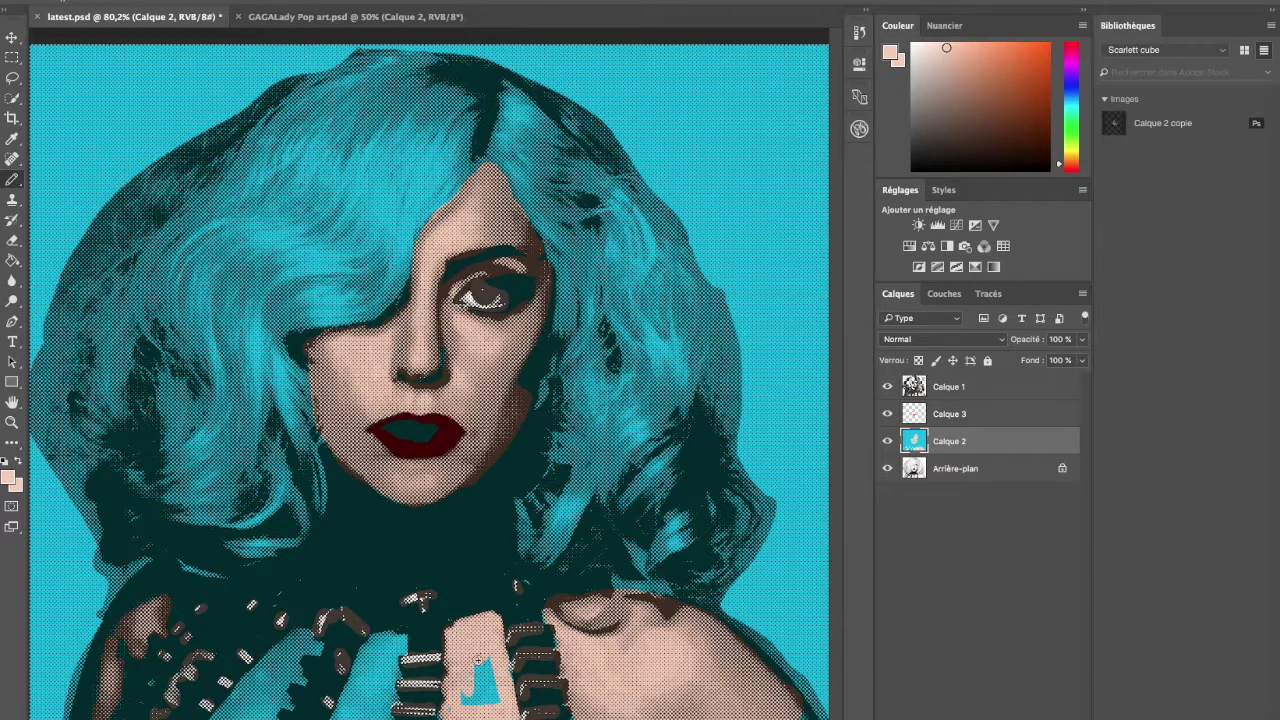
mouse_move(476, 672)
left_mouse_down()
mouse_move(460, 689)
mouse_move(483, 694)
mouse_move(489, 658)
mouse_move(494, 703)
mouse_move(473, 704)
left_mouse_up()
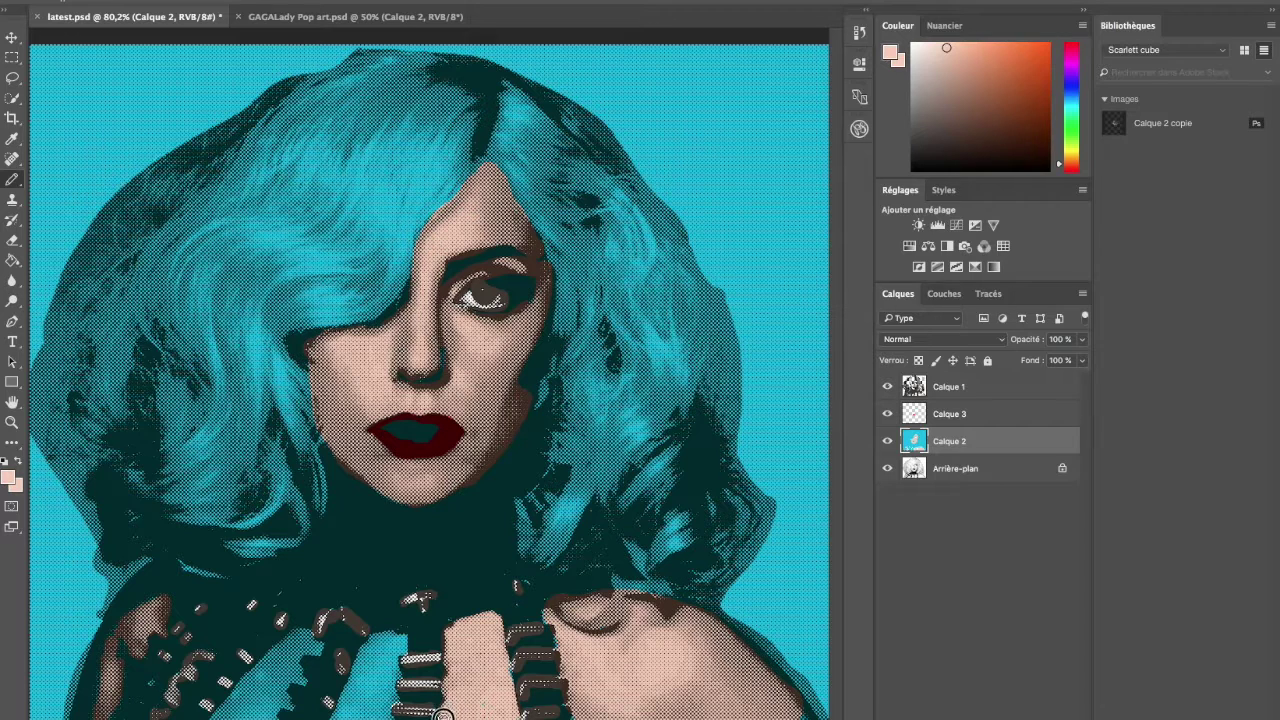
mouse_move(397, 637)
left_mouse_down()
mouse_move(368, 642)
mouse_move(335, 712)
left_mouse_up()
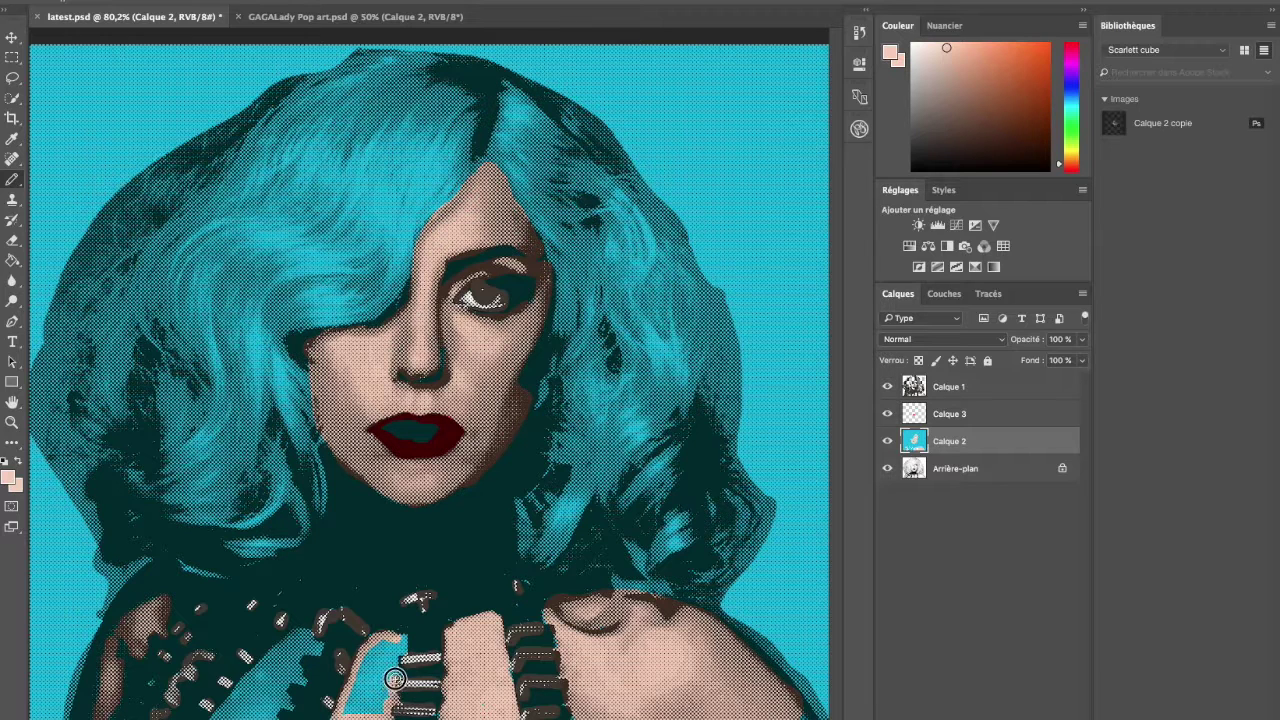
mouse_move(394, 662)
left_mouse_down()
mouse_move(400, 634)
mouse_move(374, 649)
mouse_move(349, 694)
mouse_move(386, 649)
mouse_move(353, 710)
mouse_move(383, 663)
mouse_move(354, 691)
mouse_move(386, 674)
mouse_move(373, 709)
mouse_move(388, 688)
left_mouse_up()
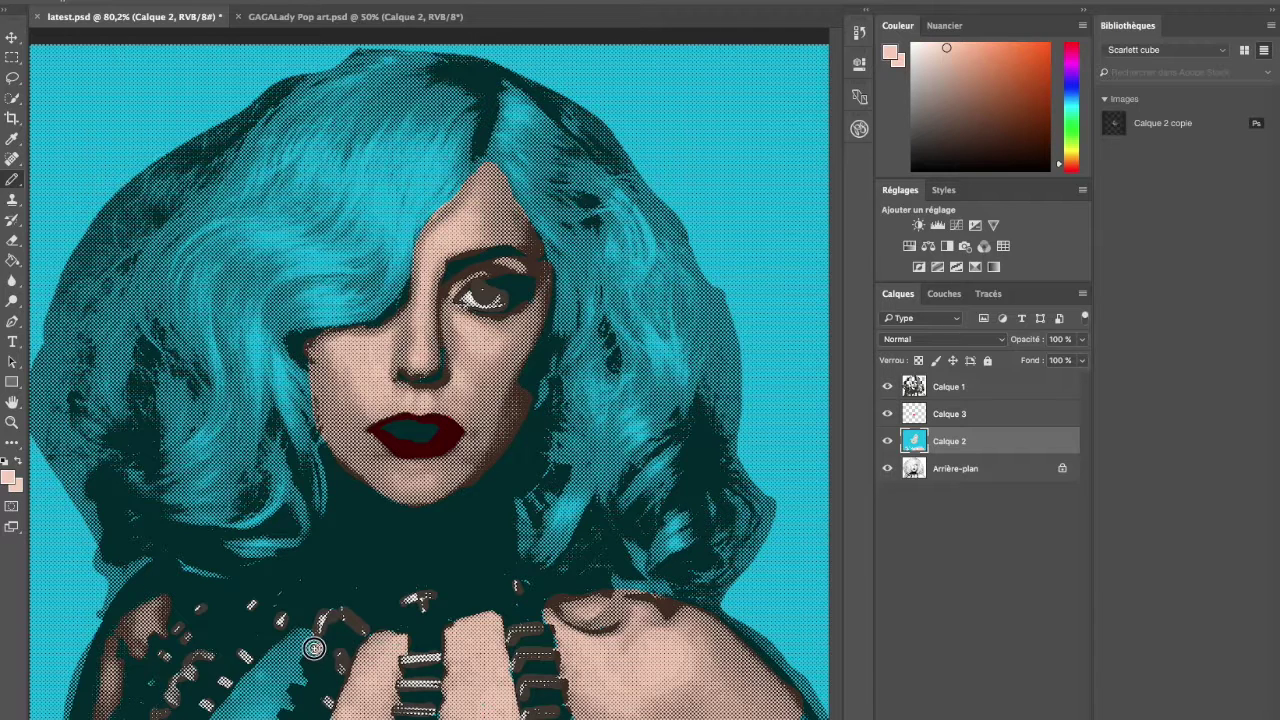
mouse_move(249, 680)
left_mouse_down()
mouse_move(218, 712)
mouse_move(272, 714)
mouse_move(318, 648)
mouse_move(305, 643)
mouse_move(238, 700)
mouse_move(286, 657)
mouse_move(243, 690)
mouse_move(288, 673)
mouse_move(303, 643)
mouse_move(262, 672)
mouse_move(263, 703)
mouse_move(271, 694)
left_mouse_up()
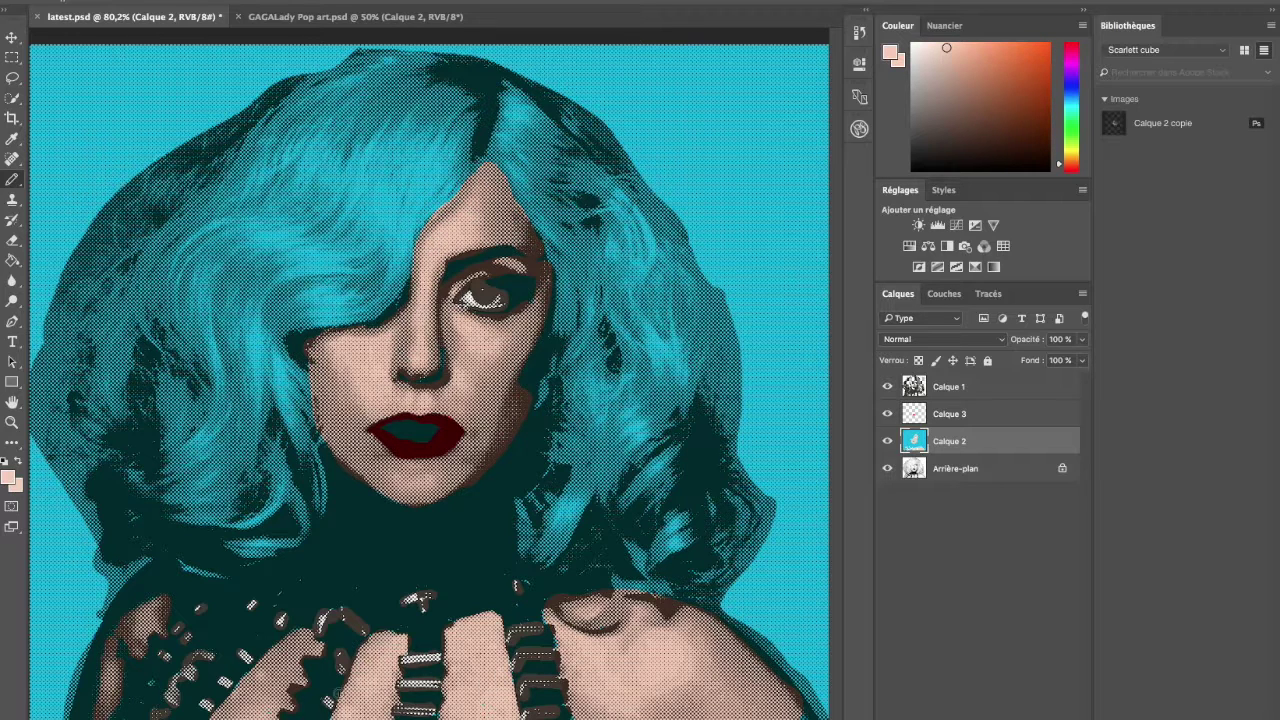
key("ctrl+s")
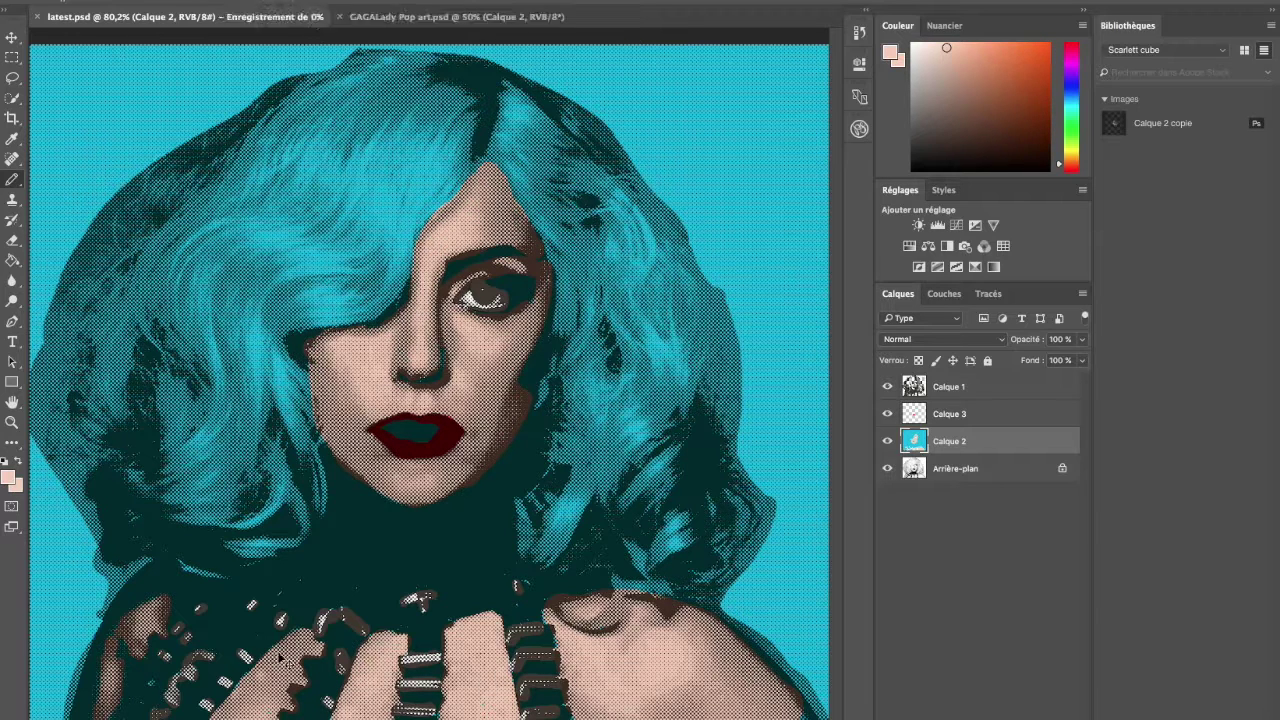